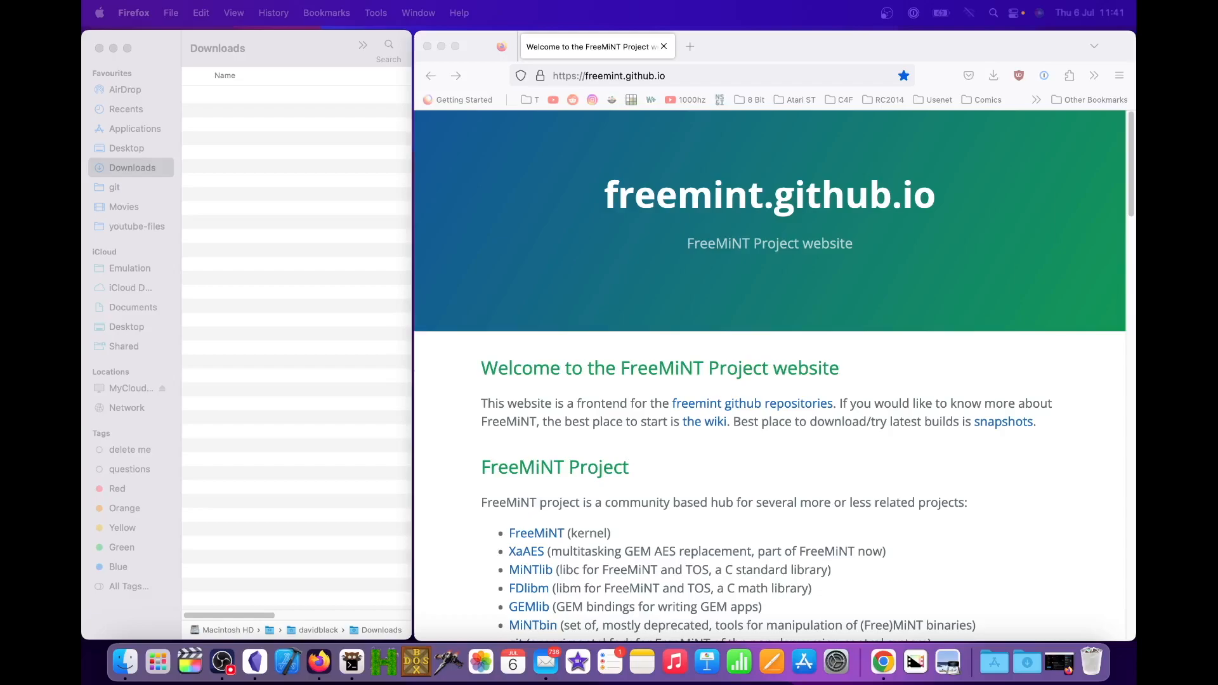
Step: Download the bootable FreeMiNT and XaAES snapshot freemint-latest-02060-tt_falcon_clones.zip from the project website's Snapshots section
scroll(905, 459, down, 10)
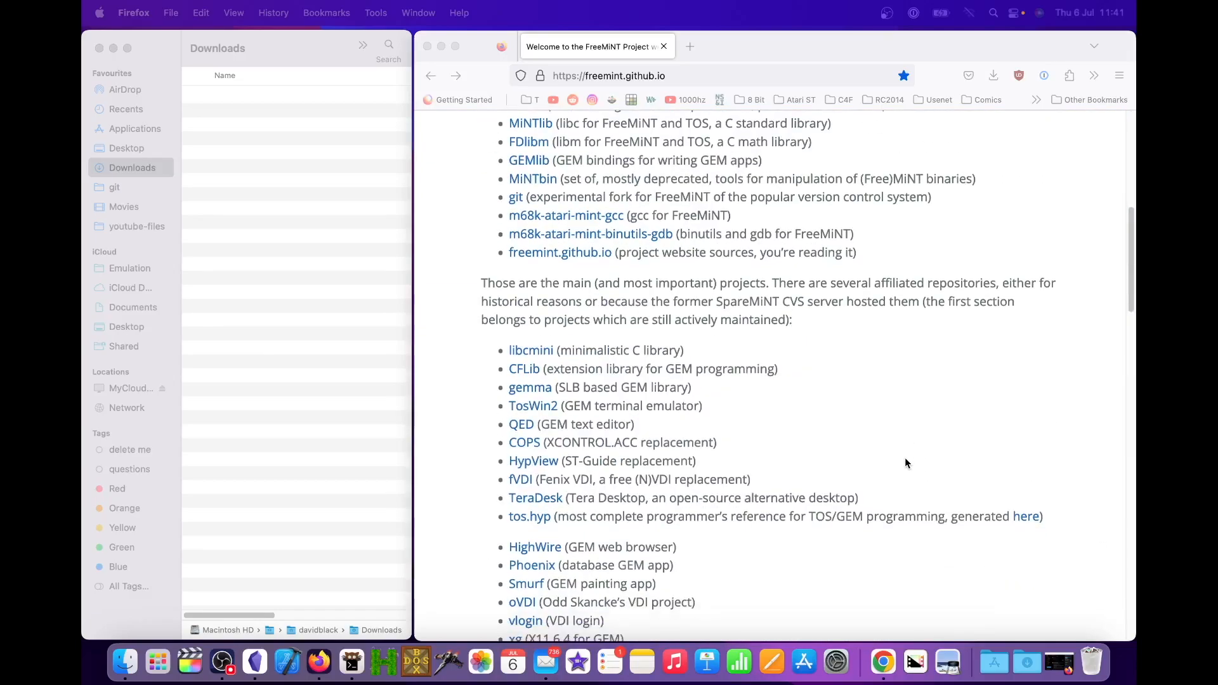
scroll(905, 461, down, 10)
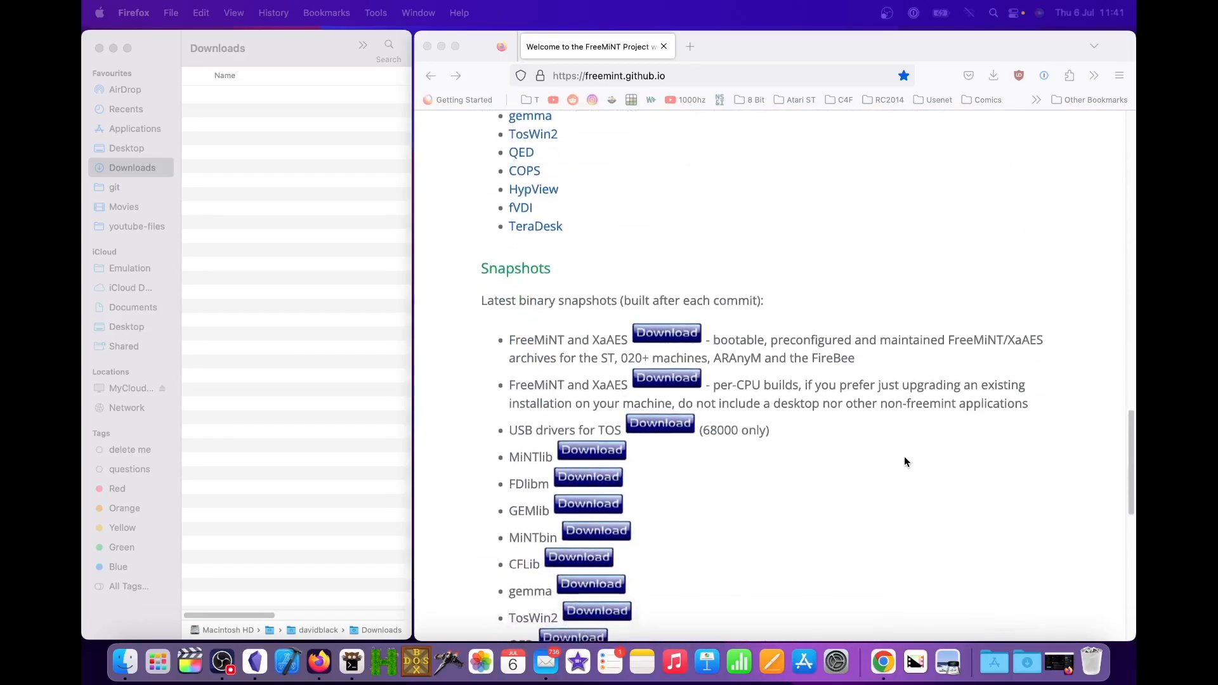
scroll(904, 455, up, 20)
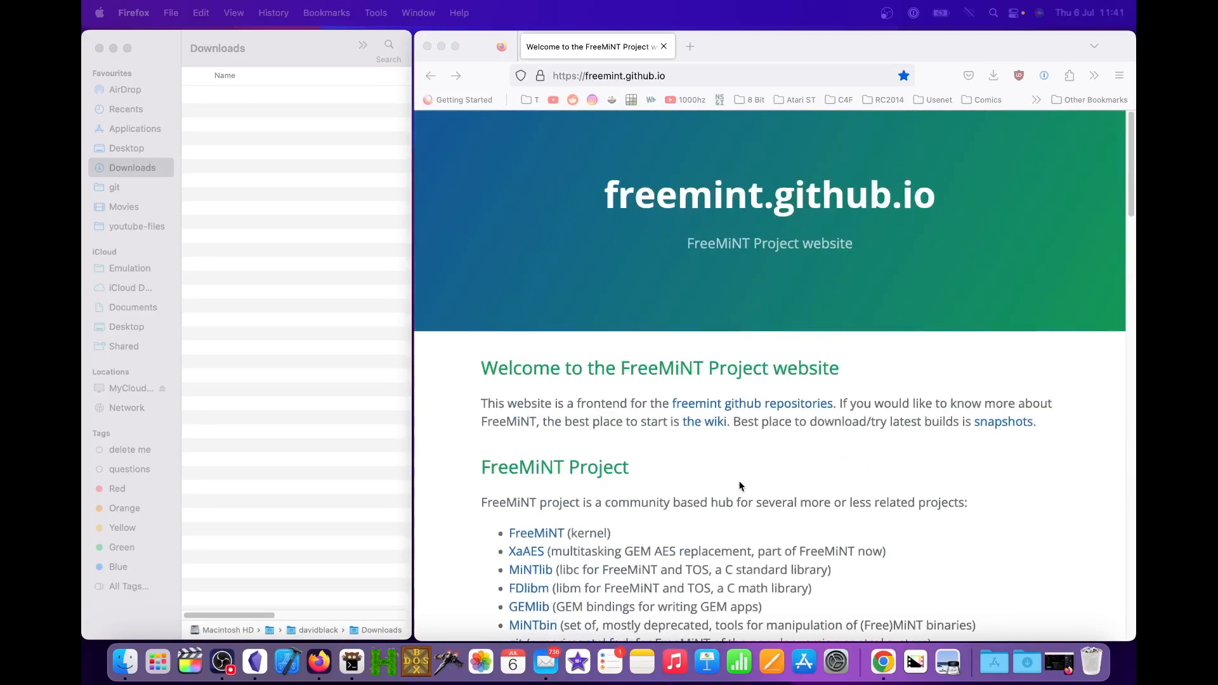
scroll(664, 505, down, 8)
scroll(680, 502, down, 15)
scroll(680, 502, down, 4)
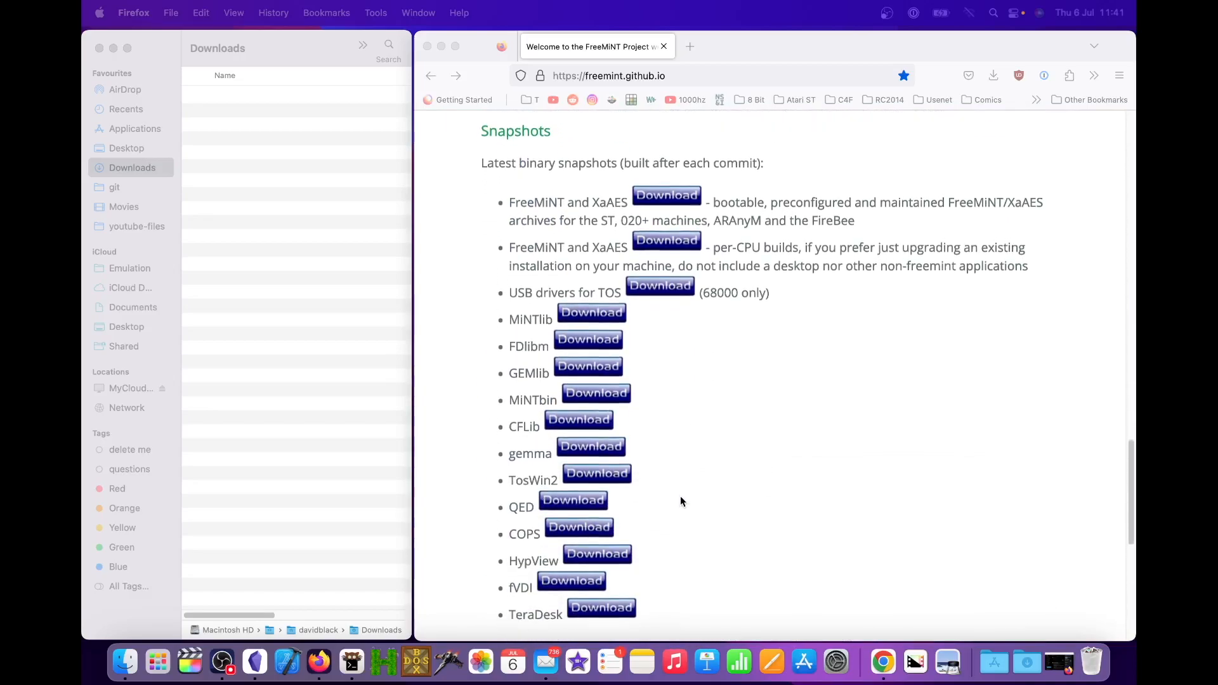
scroll(680, 501, down, 1)
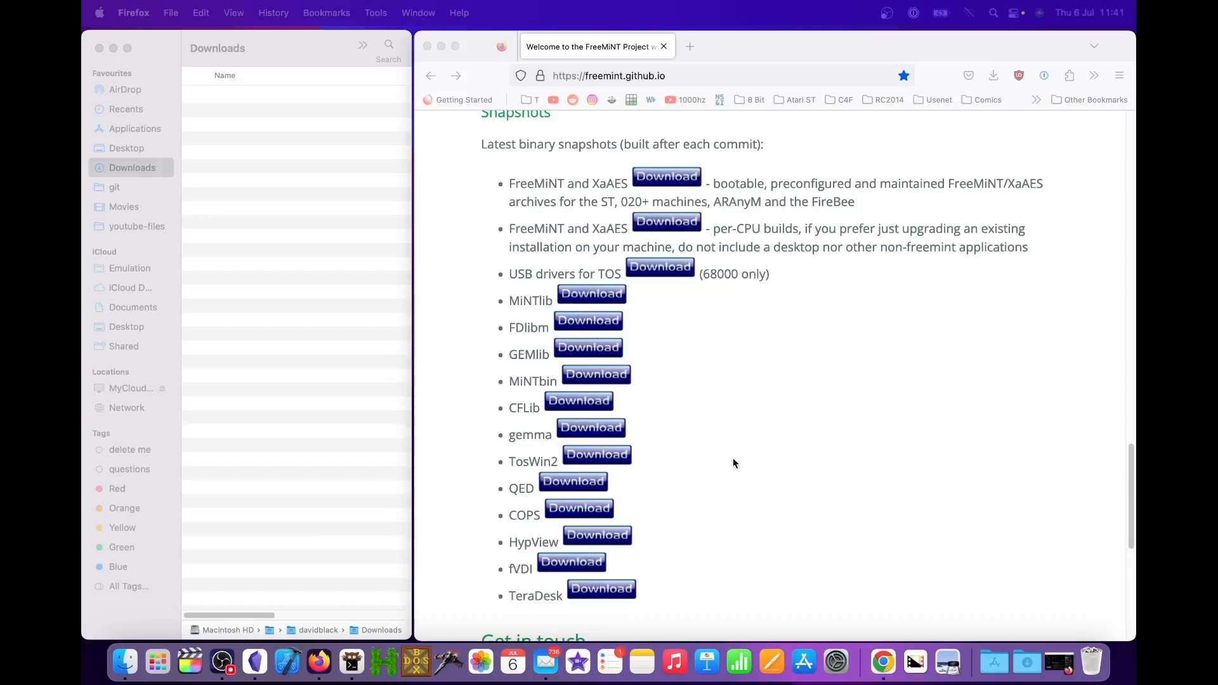
click(682, 178)
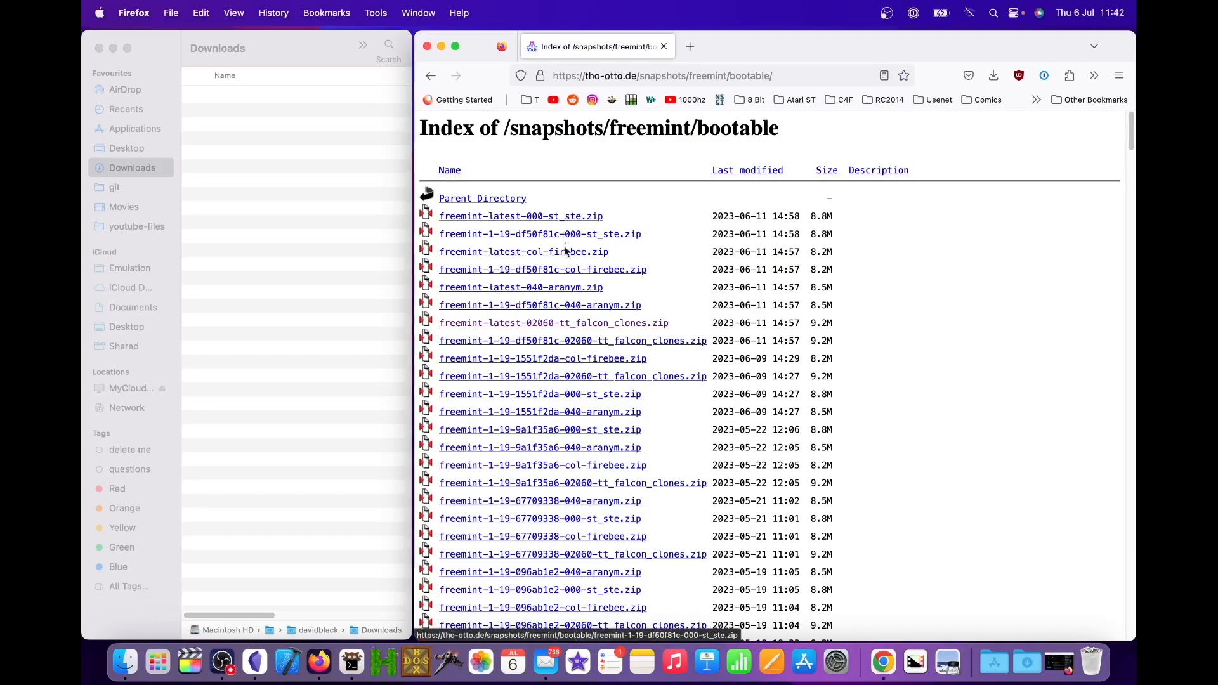
click(557, 325)
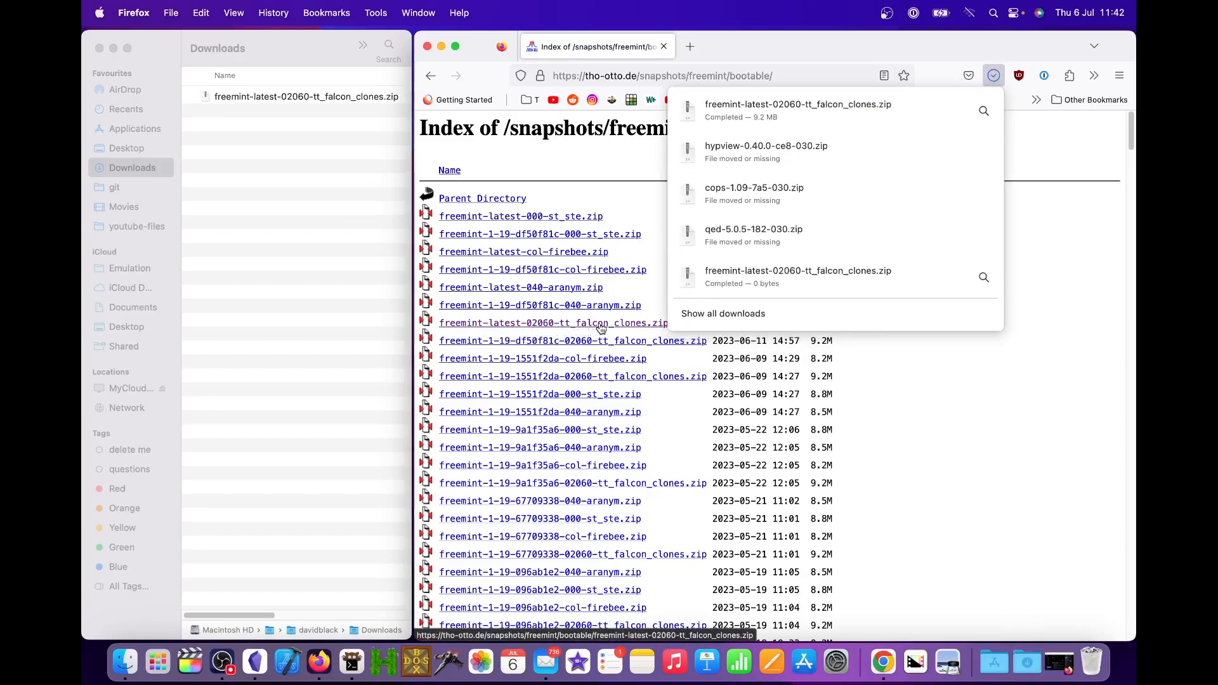
click(954, 382)
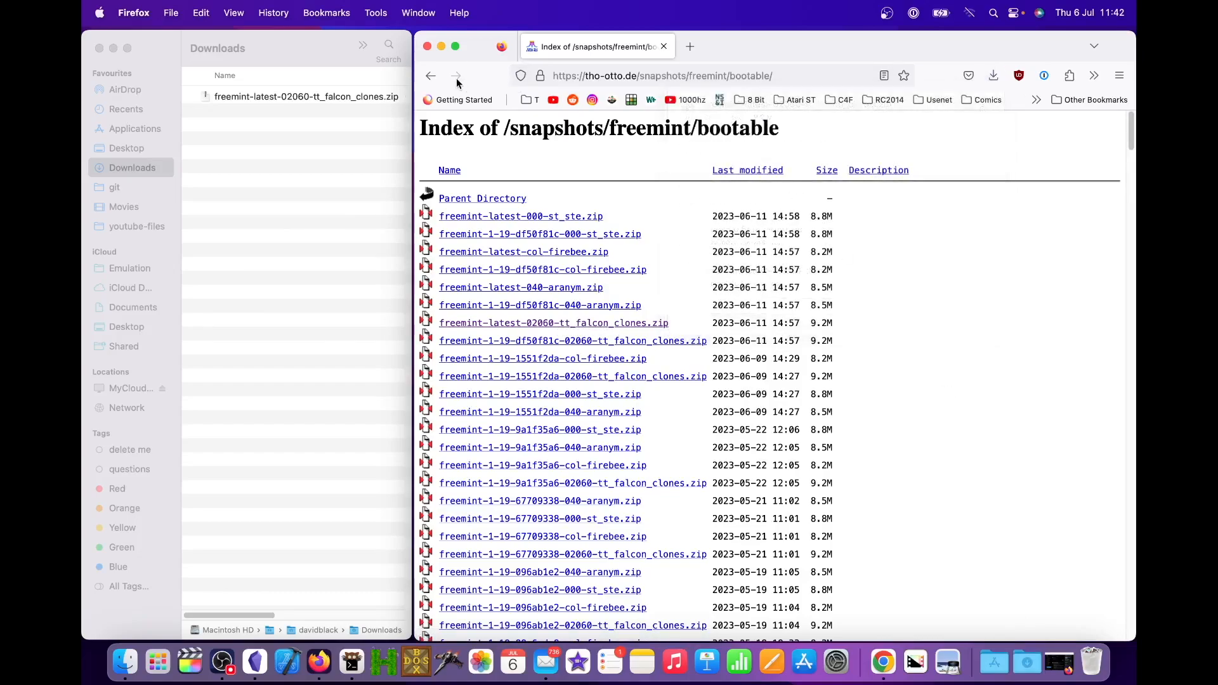
Step: Download toswin2-2.7-313-030.zip and the 030 builds of QED, COPS and HypView from the FreeMiNT Snapshots section
click(458, 79)
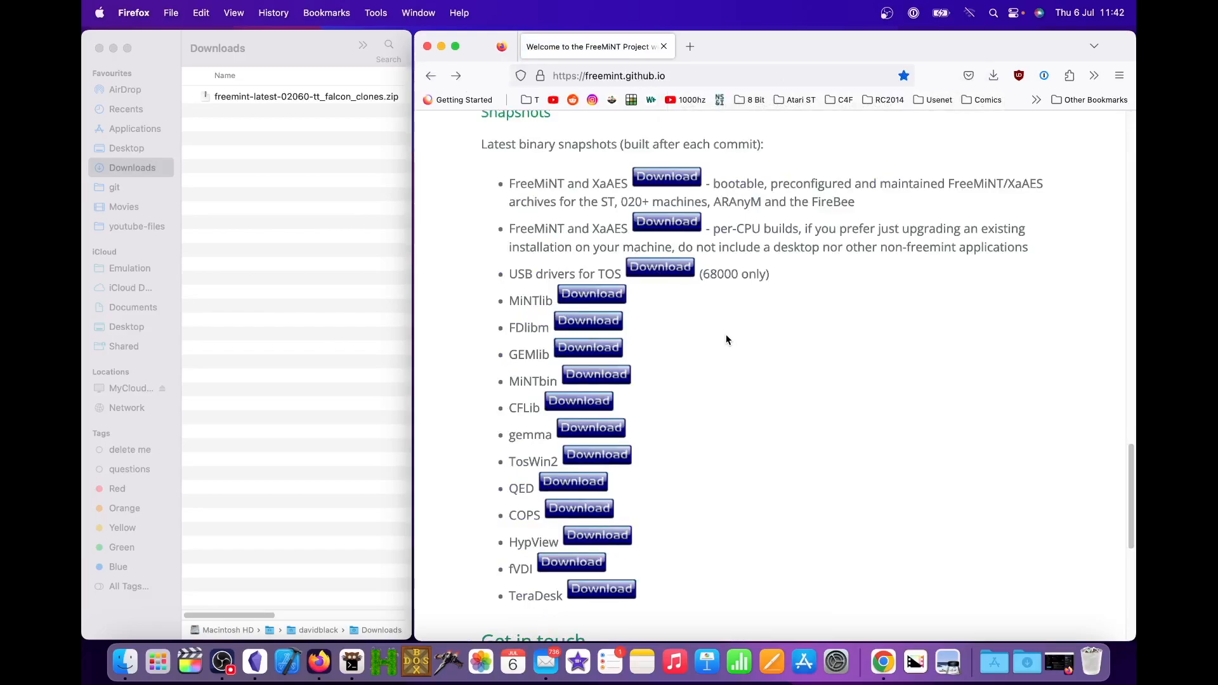
click(595, 454)
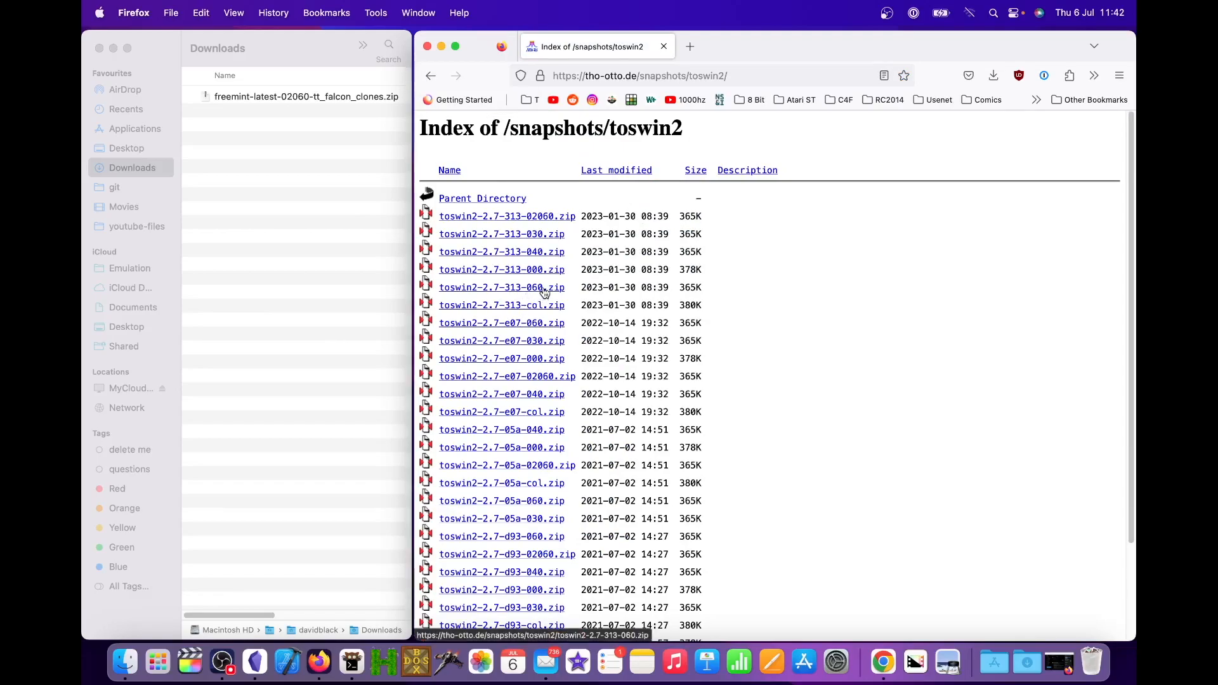
click(547, 235)
click(431, 75)
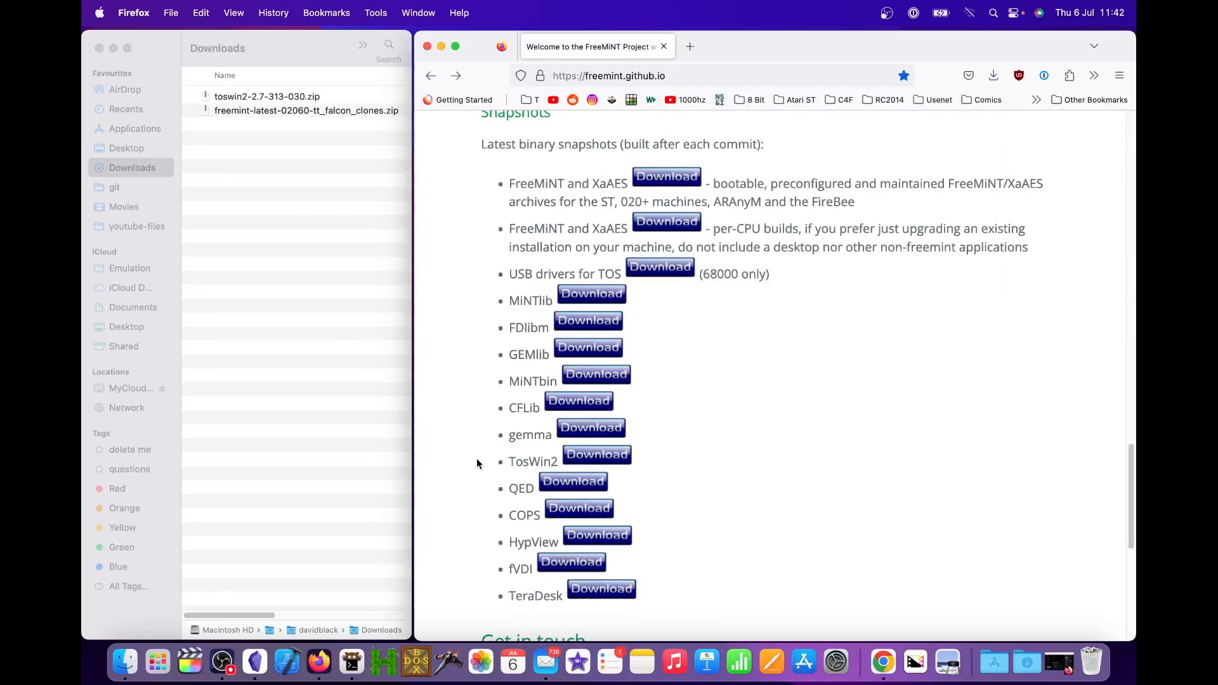
click(556, 488)
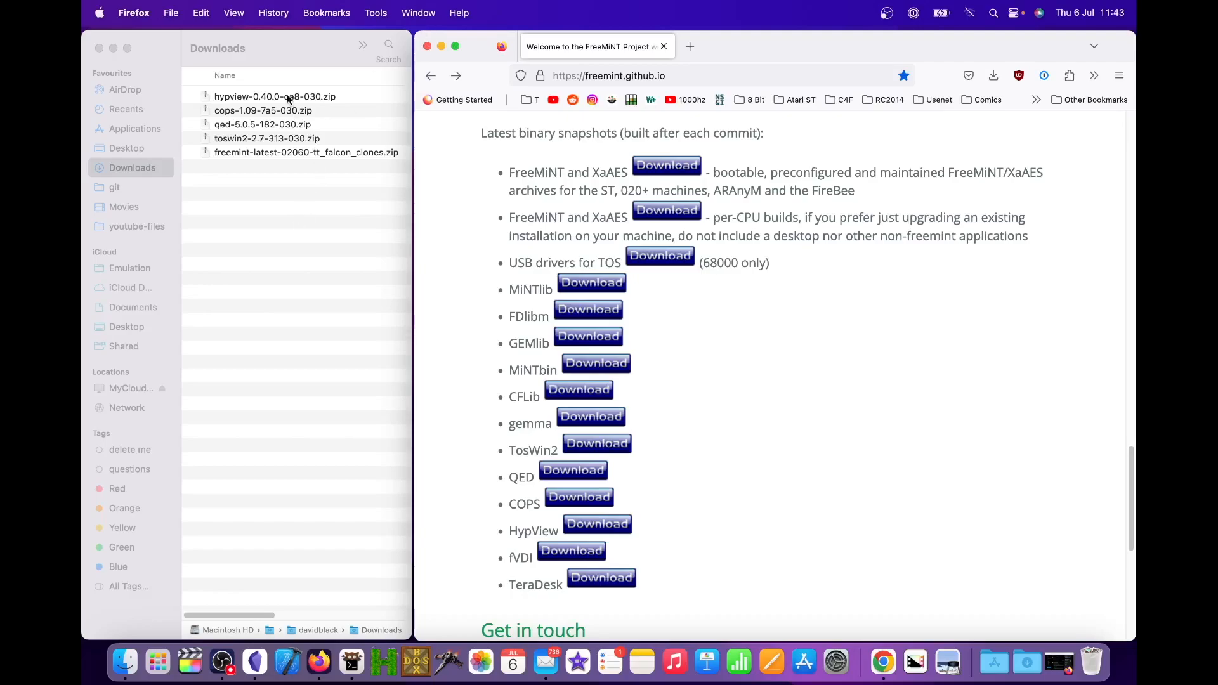
Step: In Finder's Downloads folder, rename hypview-0.40.0-ce8-030.zip as hypview.zip
click(259, 100)
click(261, 99)
key(Return)
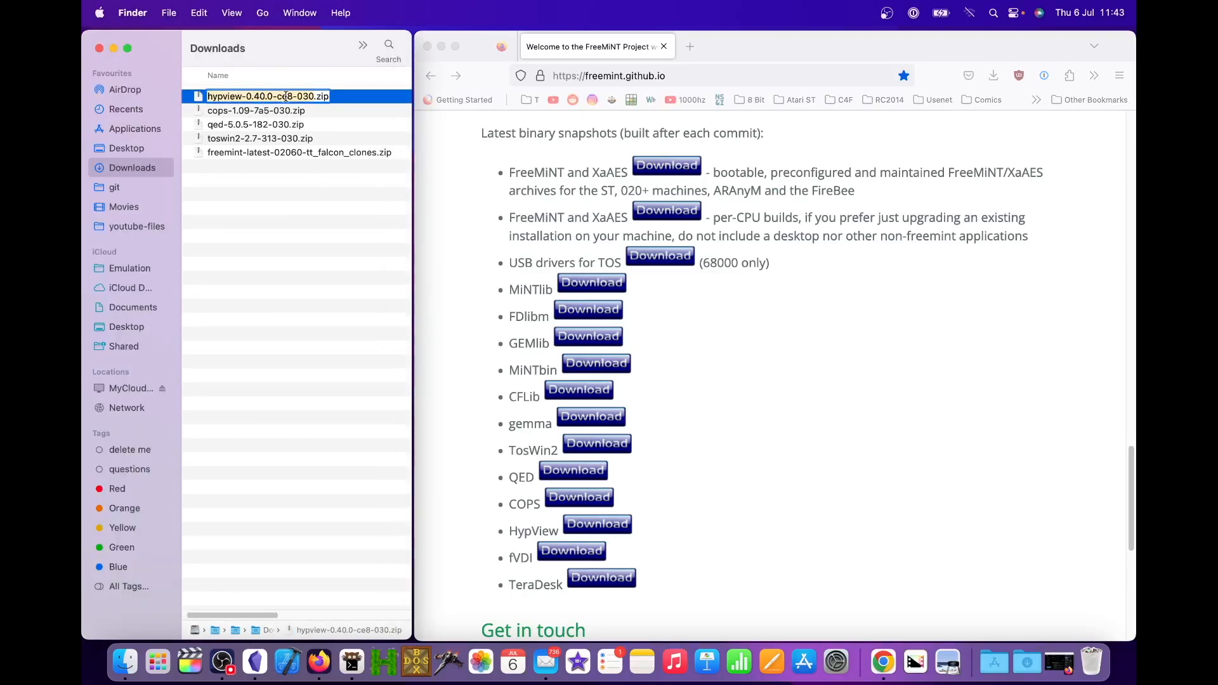
key(shift+Left)
key(shift+Left)
key(shift+Left)
key(shift+Left)
key(shift+Left)
key(shift+Left)
key(BackSpace)
Step: Rename cops-1.09-7a5-030.zip as cops.zip
click(253, 112)
key(Return)
key(Right)
key(shift+Left)
key(shift+Left)
key(shift+Left)
key(shift+Left)
key(shift+Left)
key(shift+Left)
key(shift+Left)
key(shift+Left)
key(shift+Left)
key(shift+Left)
key(shift+Left)
key(shift+Left)
key(shift+Left)
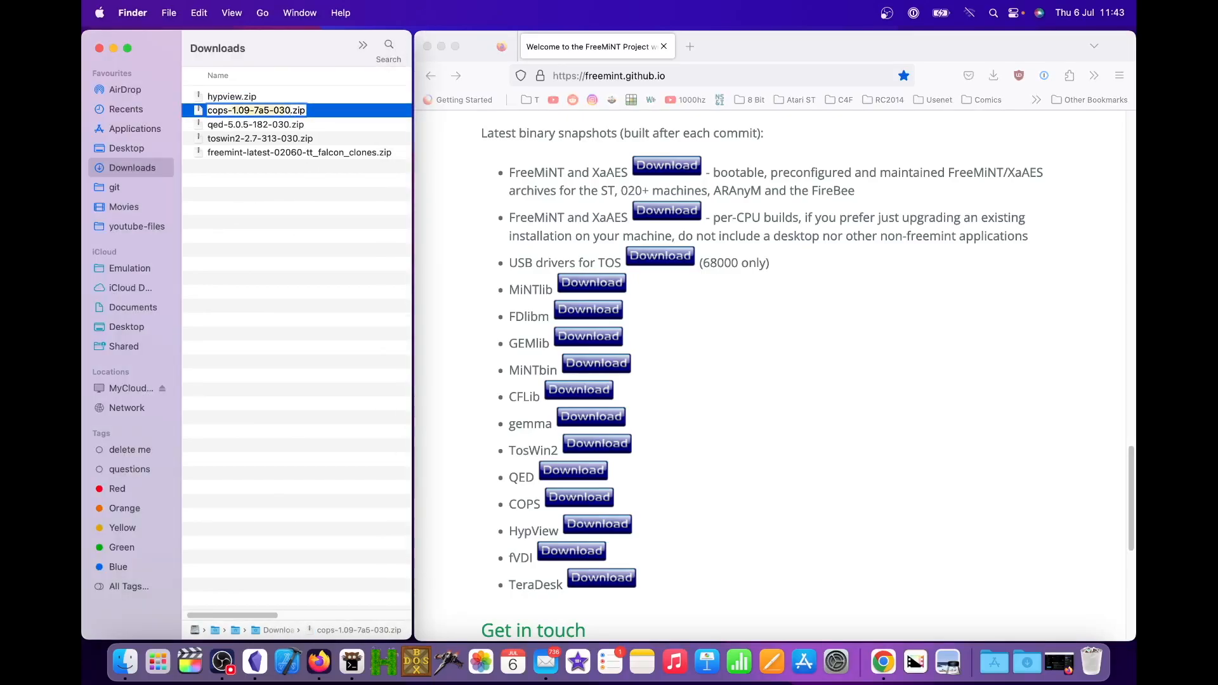
key(BackSpace)
Step: Rename qed-5.0.5-182-030.zip as qed.zip
click(287, 126)
key(Return)
key(Right)
key(BackSpace)
key(BackSpace)
key(BackSpace)
key(BackSpace)
key(BackSpace)
key(BackSpace)
key(BackSpace)
key(BackSpace)
key(BackSpace)
key(BackSpace)
key(BackSpace)
key(BackSpace)
key(BackSpace)
key(BackSpace)
key(Return)
Step: Rename toswin2-2.7-313-030.zip as toswin2.zip
click(293, 139)
key(Return)
key(Right)
key(BackSpace)
key(BackSpace)
key(BackSpace)
key(BackSpace)
key(BackSpace)
key(BackSpace)
key(BackSpace)
key(BackSpace)
key(BackSpace)
key(BackSpace)
key(BackSpace)
key(BackSpace)
key(BackSpace)
key(Return)
Step: Rename freemint-latest-02060-tt_falcon_clones.zip as mint.zip
click(285, 154)
key(Return)
text(mint)
key(Return)
Step: Extract all five renamed zip archives in the Downloads folder
drag(320, 190, 246, 90)
right_click(246, 99)
click(261, 126)
Step: Copy the five extracted folders into the 0023 folder of Hatari's GEMDOS drive D, inside the Emulation folder
right_click(220, 110)
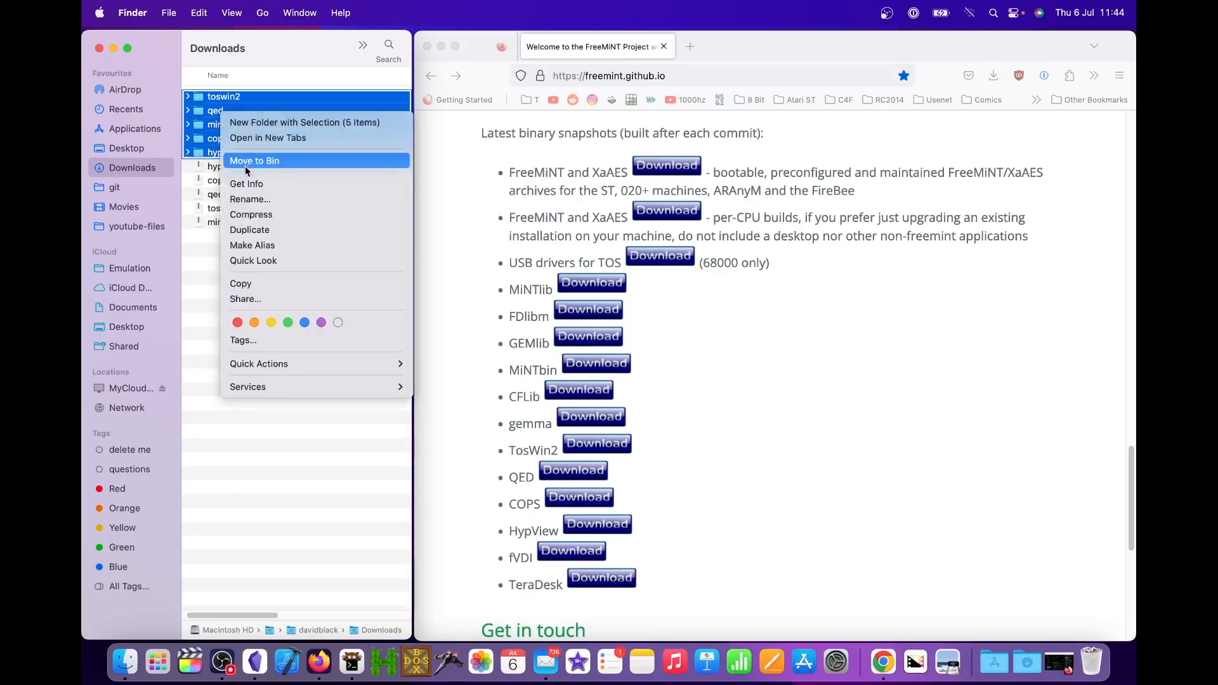
click(240, 284)
click(133, 267)
double_click(250, 201)
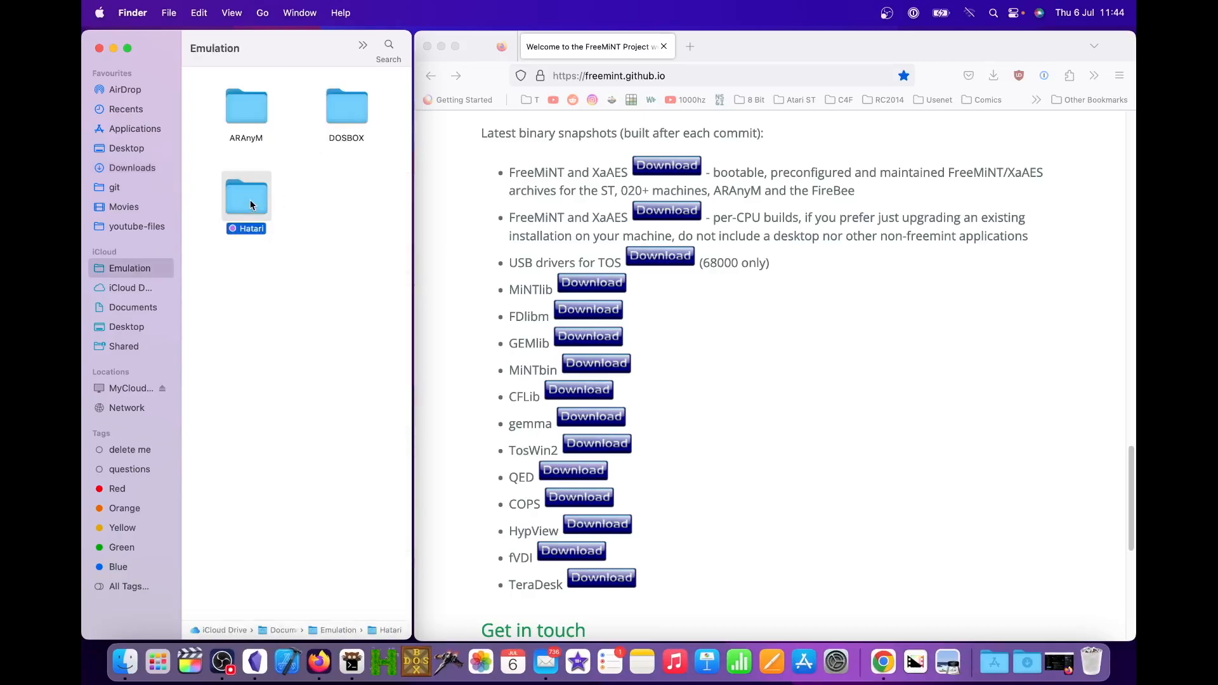
double_click(346, 198)
double_click(216, 105)
double_click(215, 105)
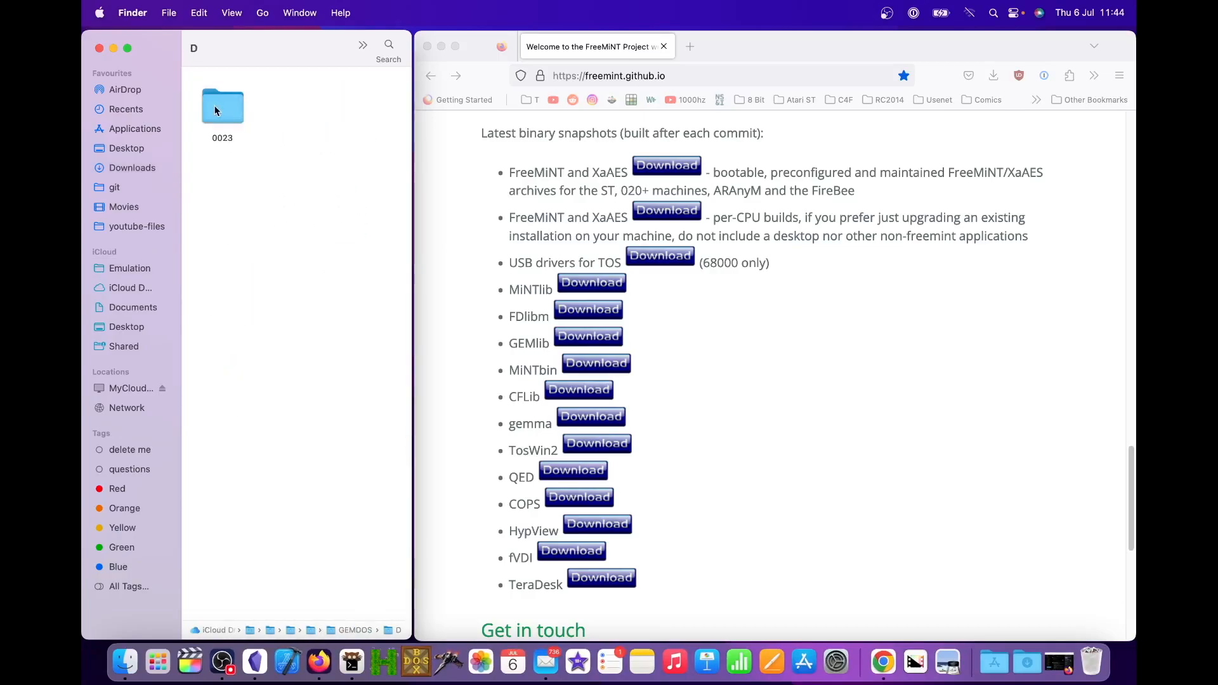
double_click(216, 105)
right_click(243, 333)
click(279, 361)
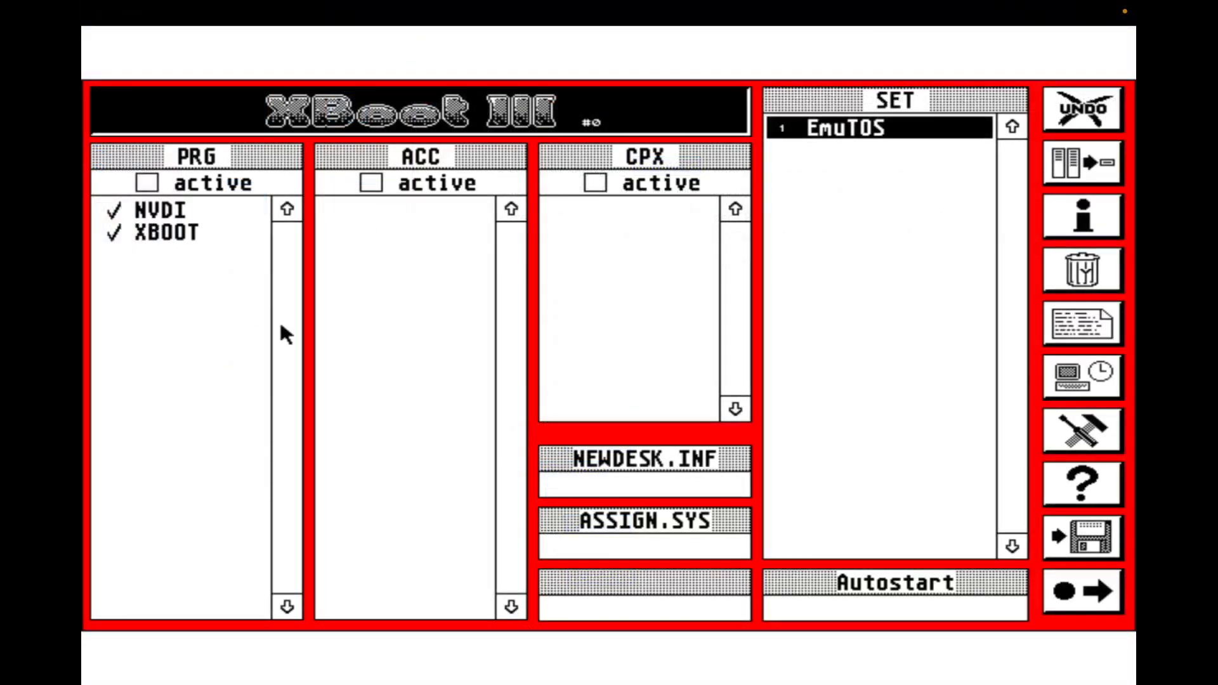
Step: In Hatari, review the CPU, System and Memory options and resume the emulation without resetting
key(F12)
click(349, 283)
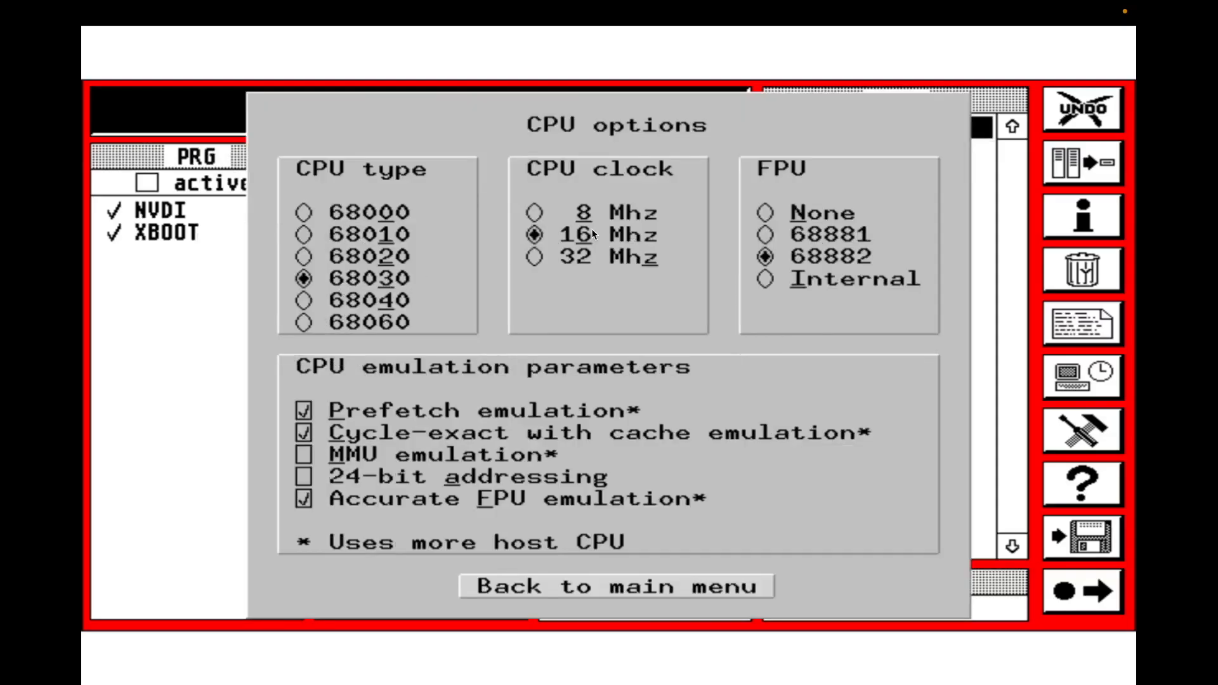
click(566, 592)
click(373, 236)
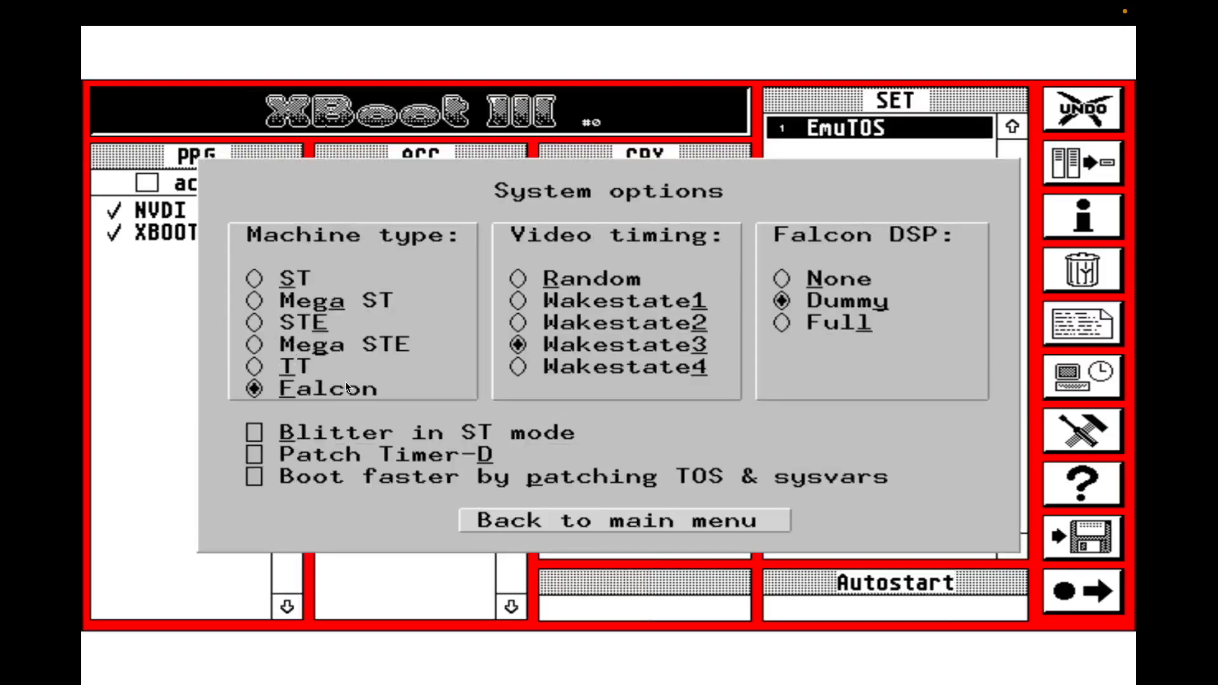
click(530, 521)
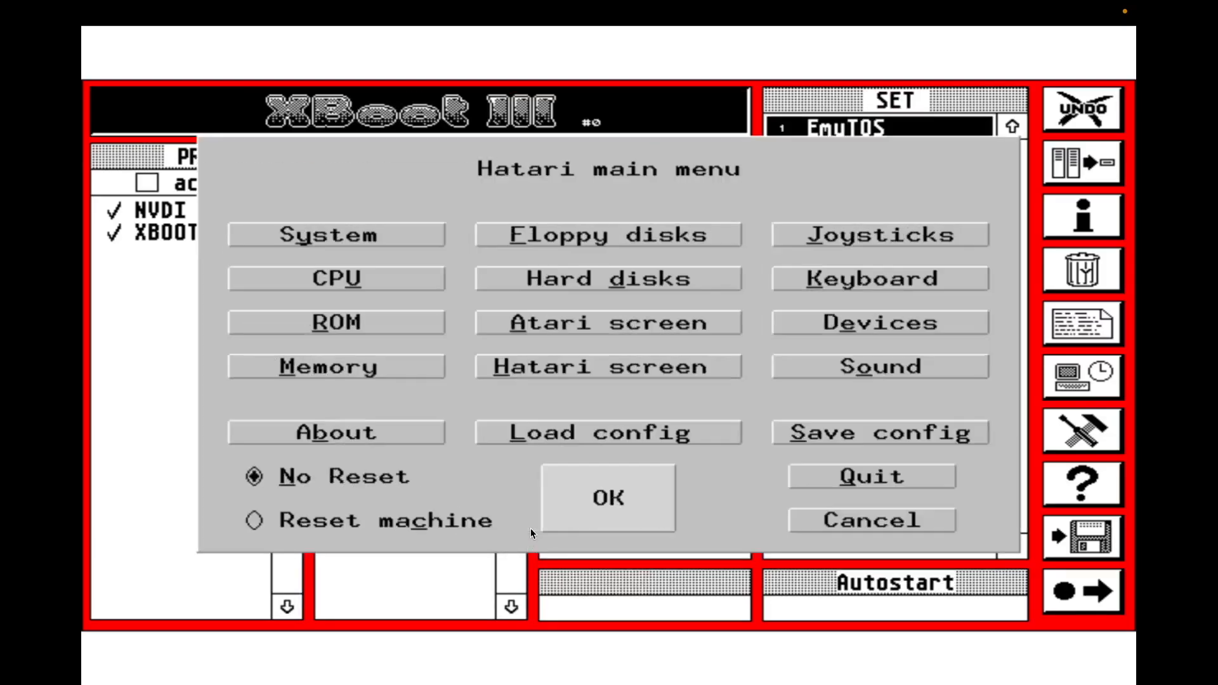
click(326, 365)
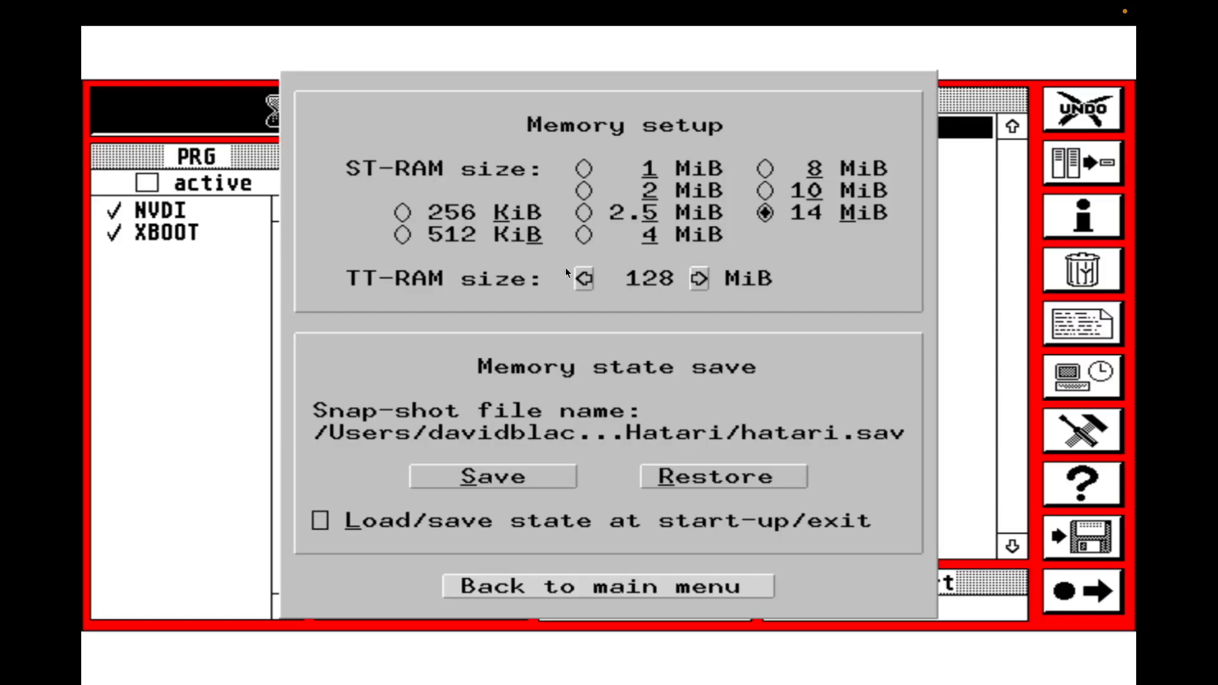
click(592, 588)
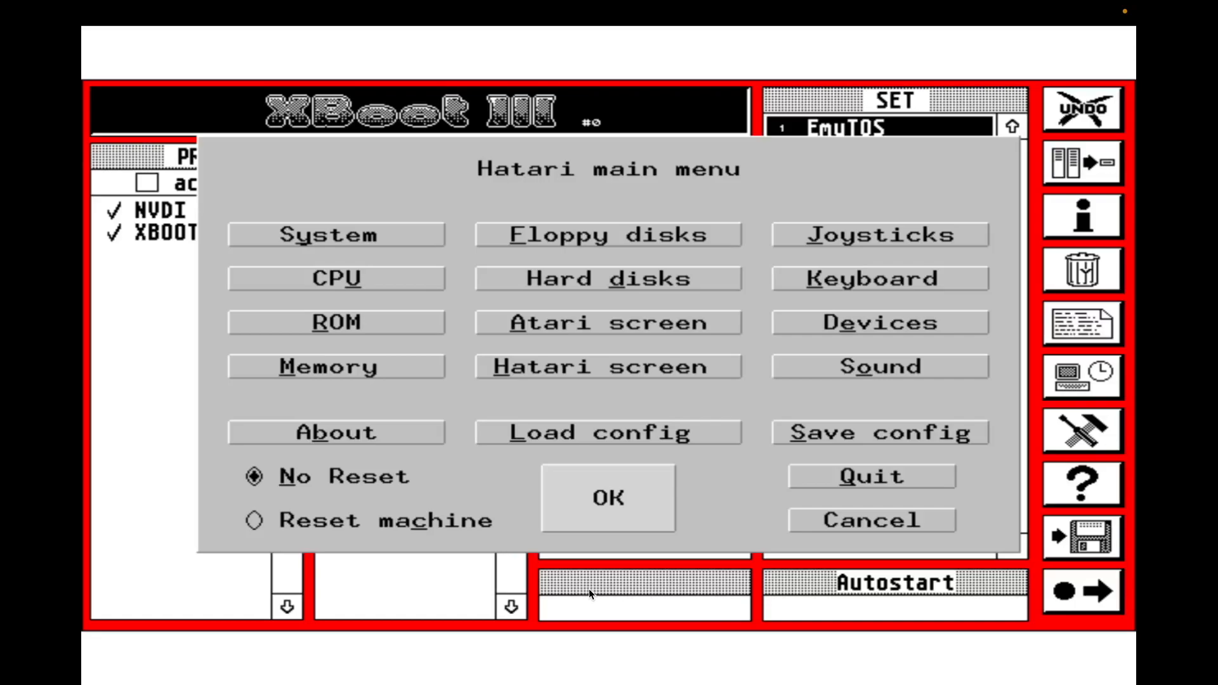
click(623, 500)
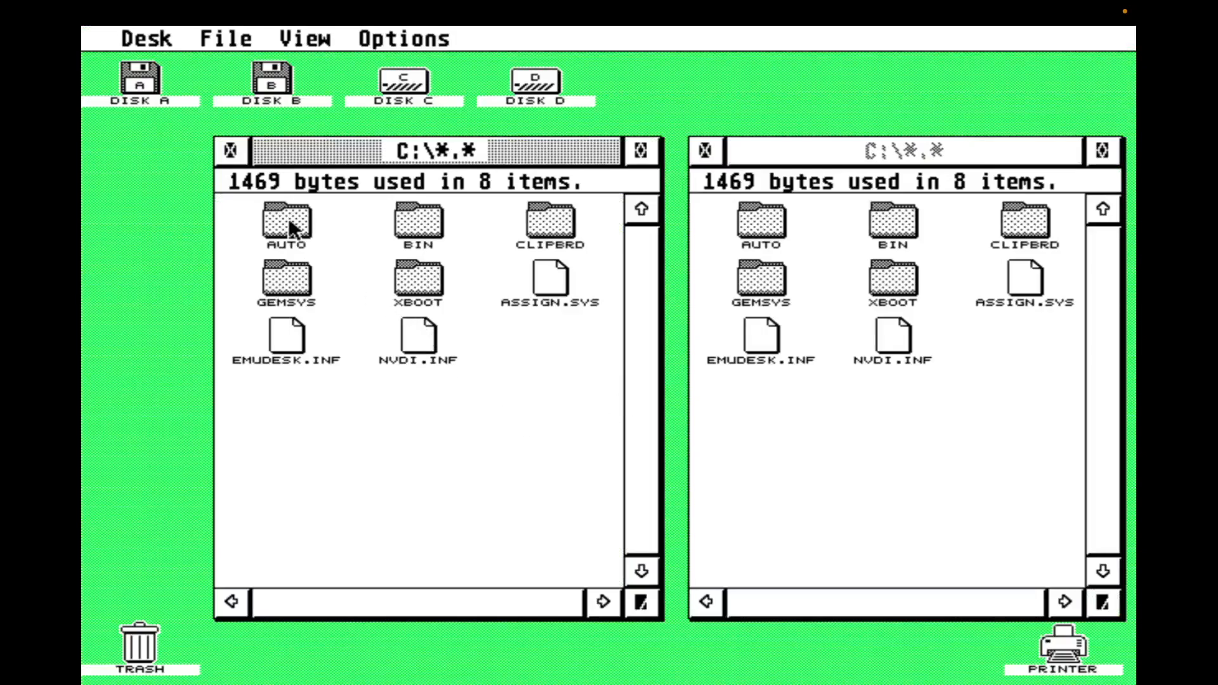
Step: Inspect the contents of the BIN folder and point out the GEMSYS and XBOOT folders on drive C
double_click(417, 231)
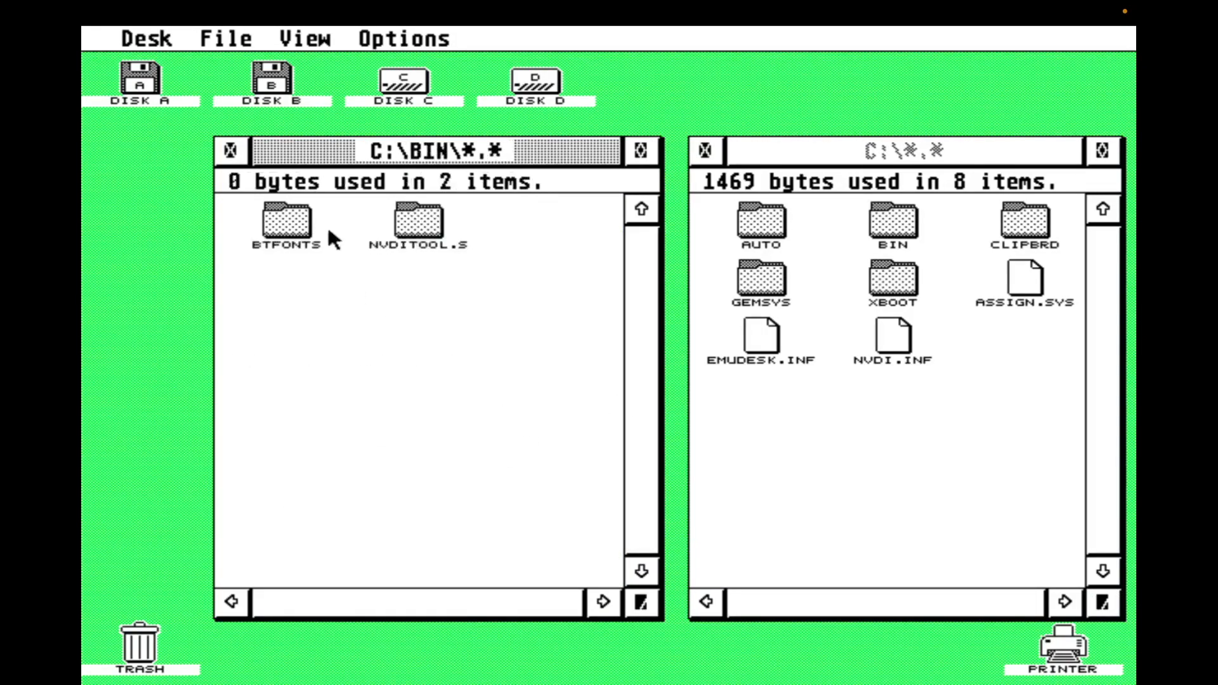
click(283, 223)
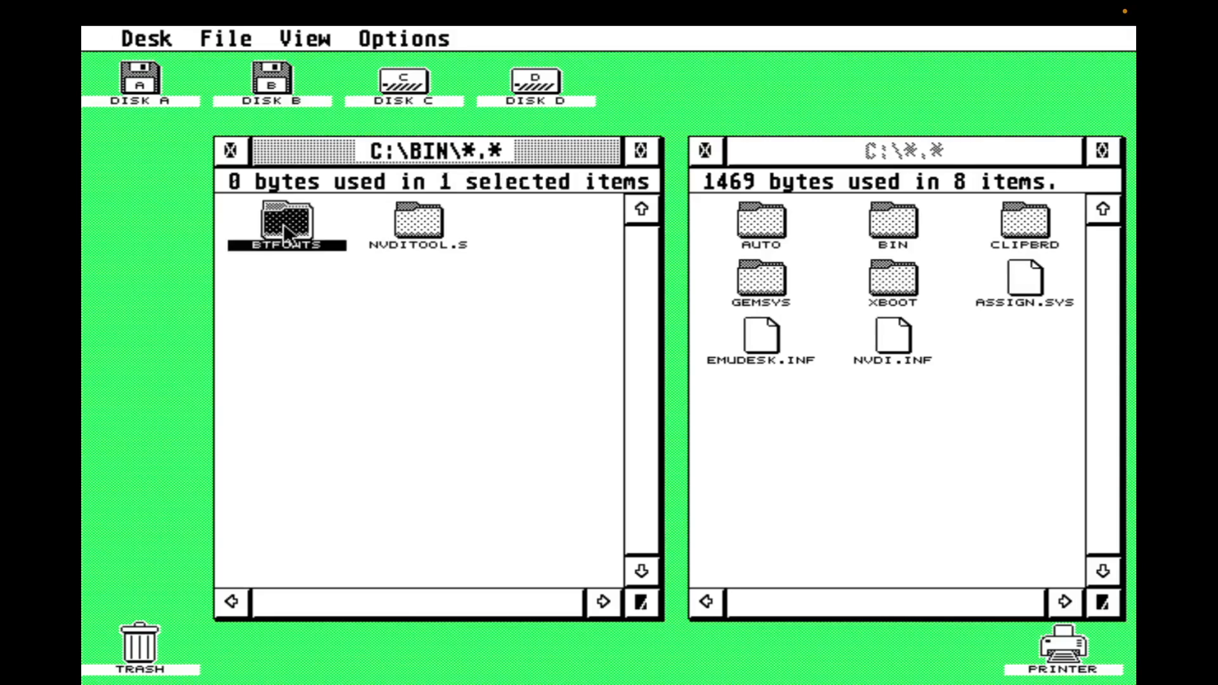
click(414, 225)
click(231, 151)
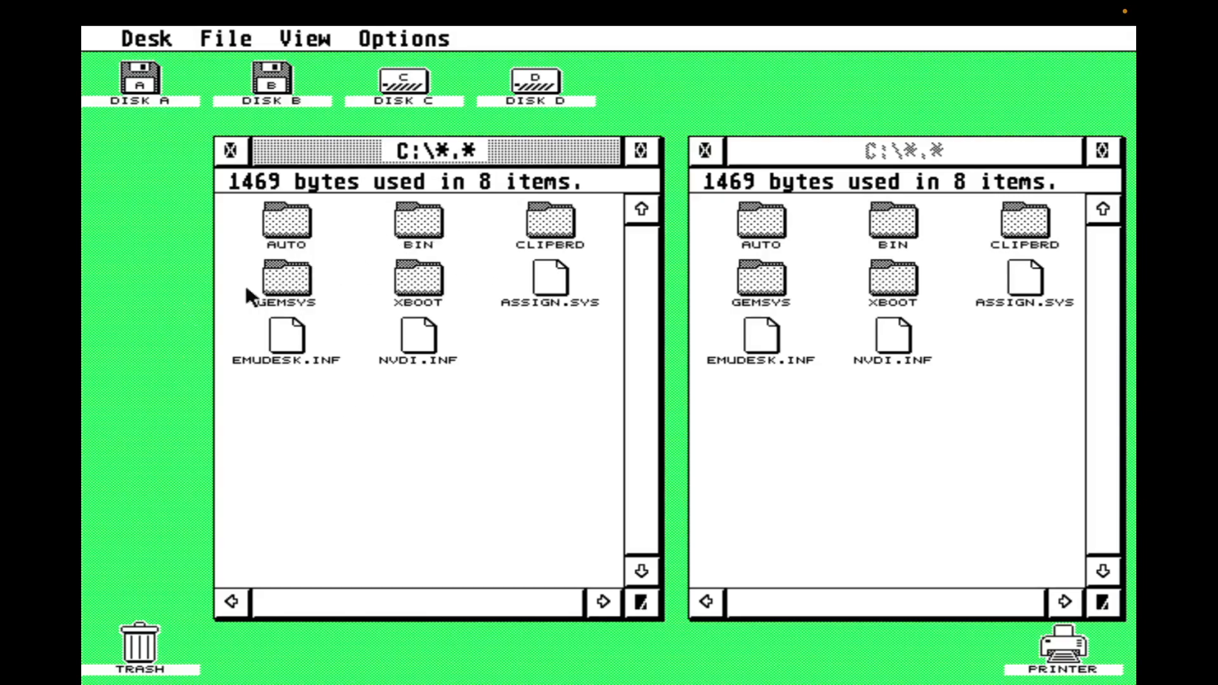
click(293, 279)
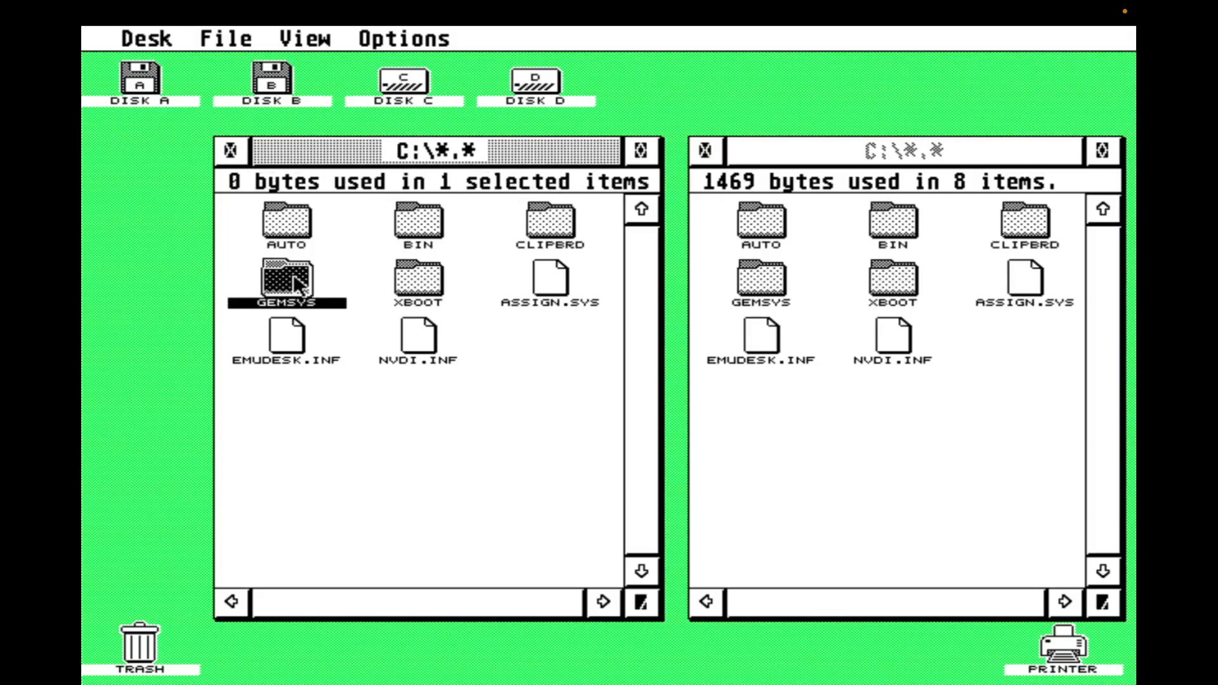
click(410, 289)
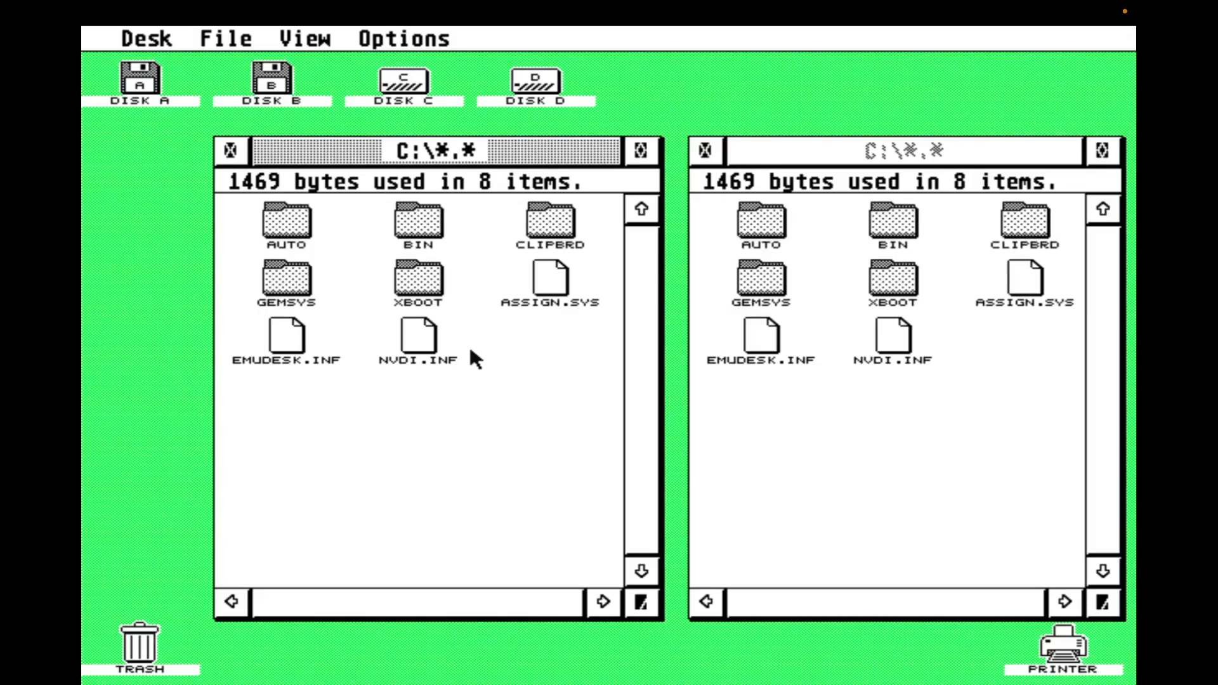
Step: Open the 0023 folder on drive D and enlarge its window to fit all the folders
click(528, 89)
double_click(528, 85)
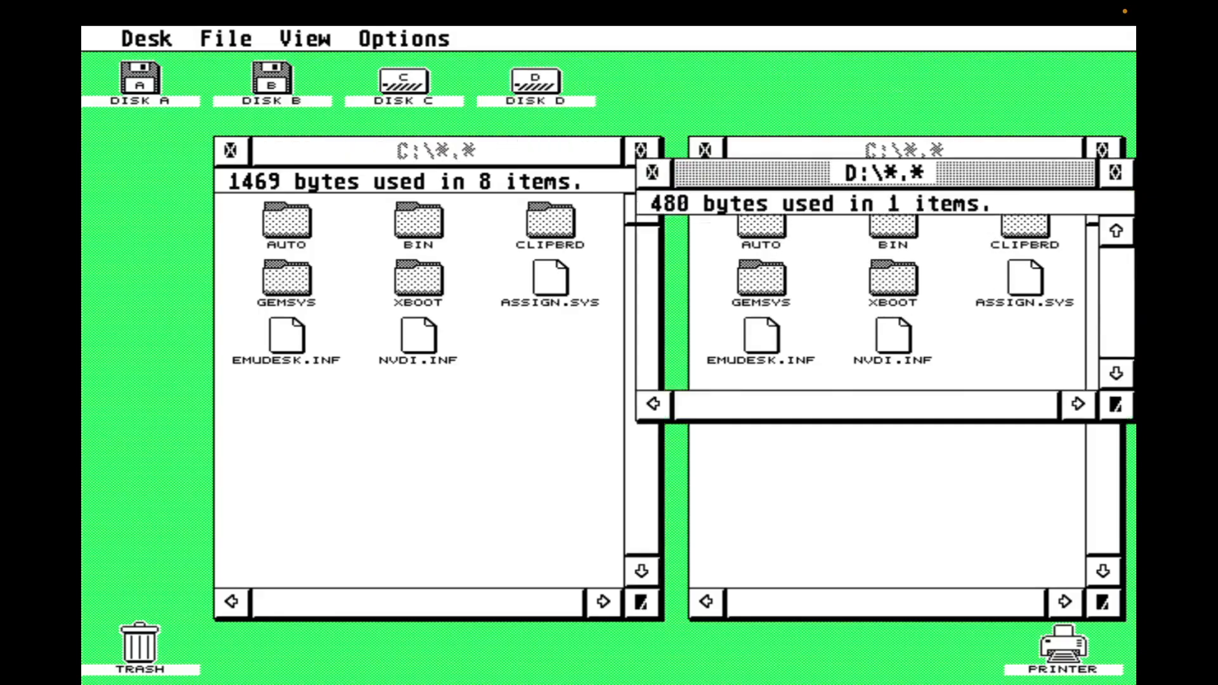
double_click(711, 229)
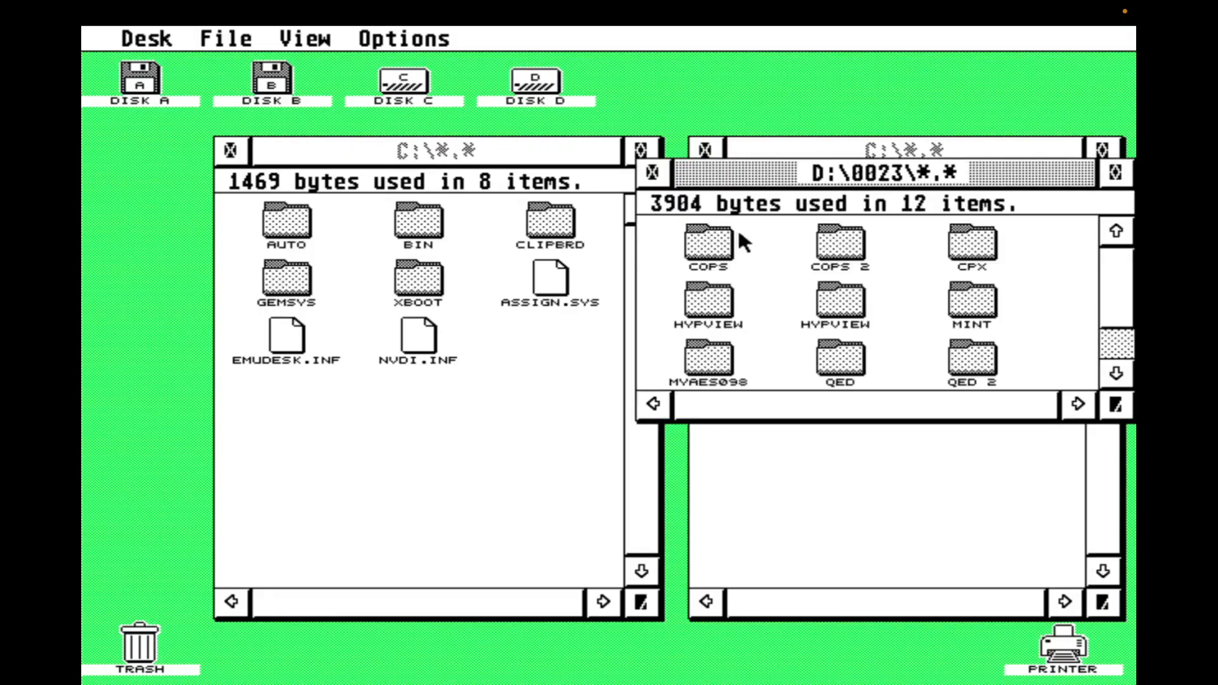
drag(1116, 404, 1116, 537)
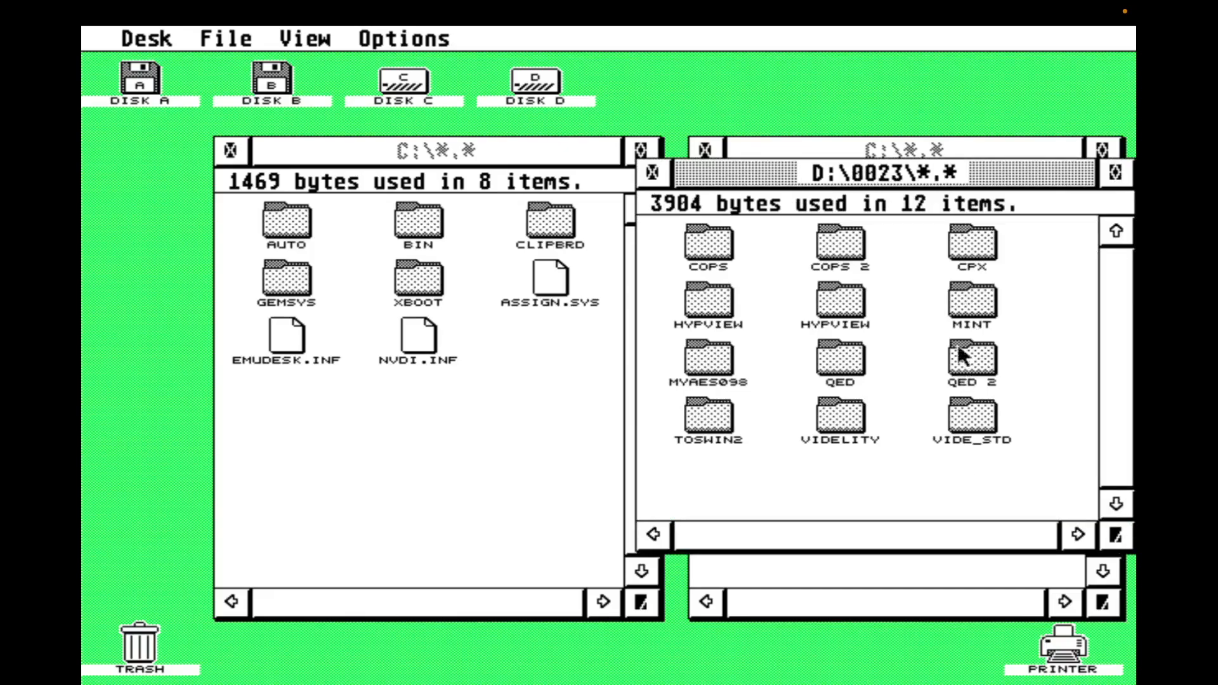
Step: Copy the AUTO, GUIDES and MINT folders from D:\0023\MINT to the root of drive C, keeping the name AUTO
double_click(973, 301)
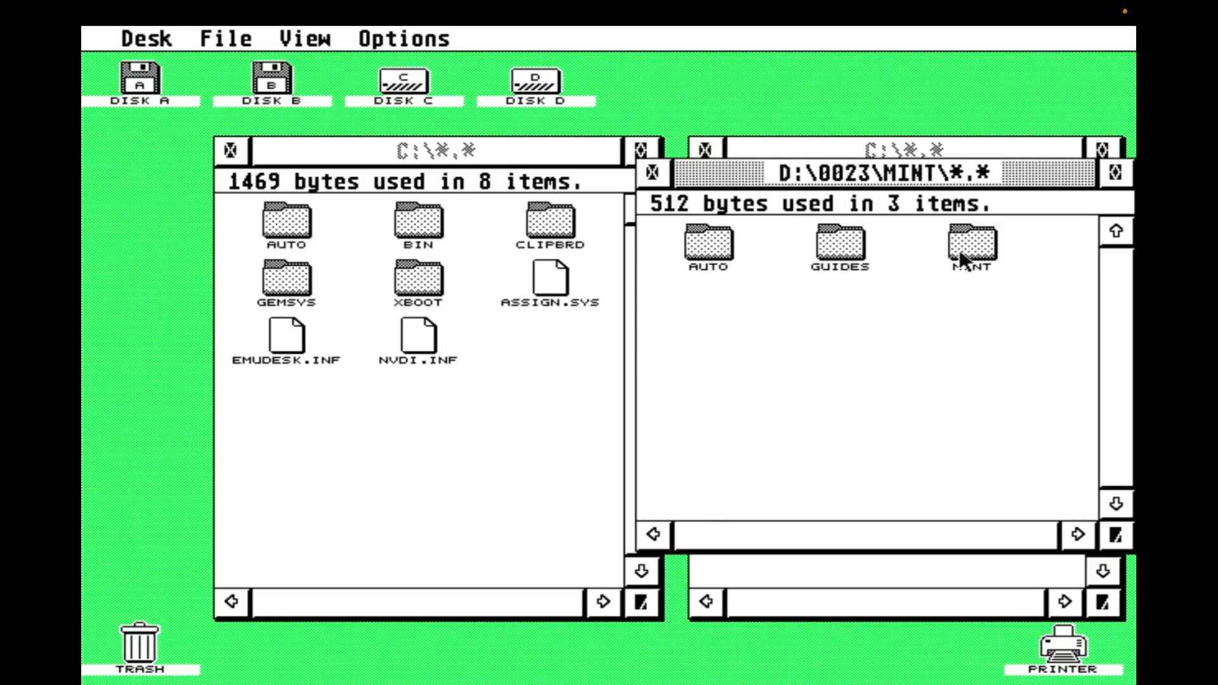
drag(1003, 317, 299, 437)
click(513, 421)
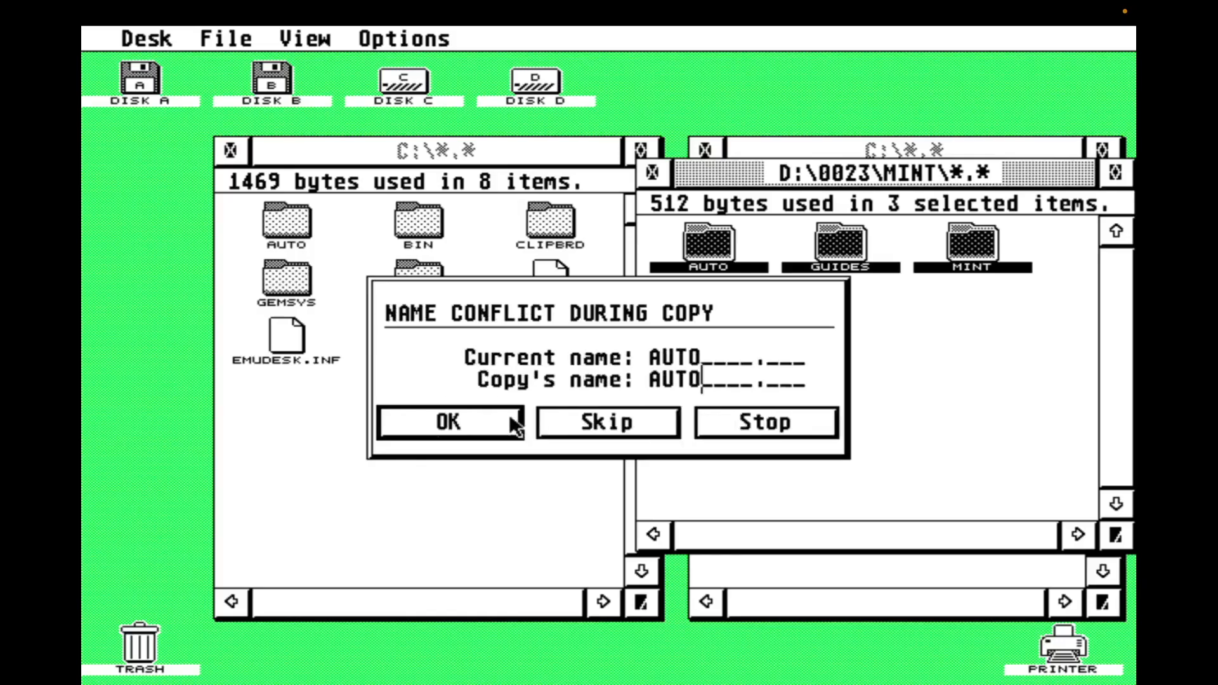
click(512, 421)
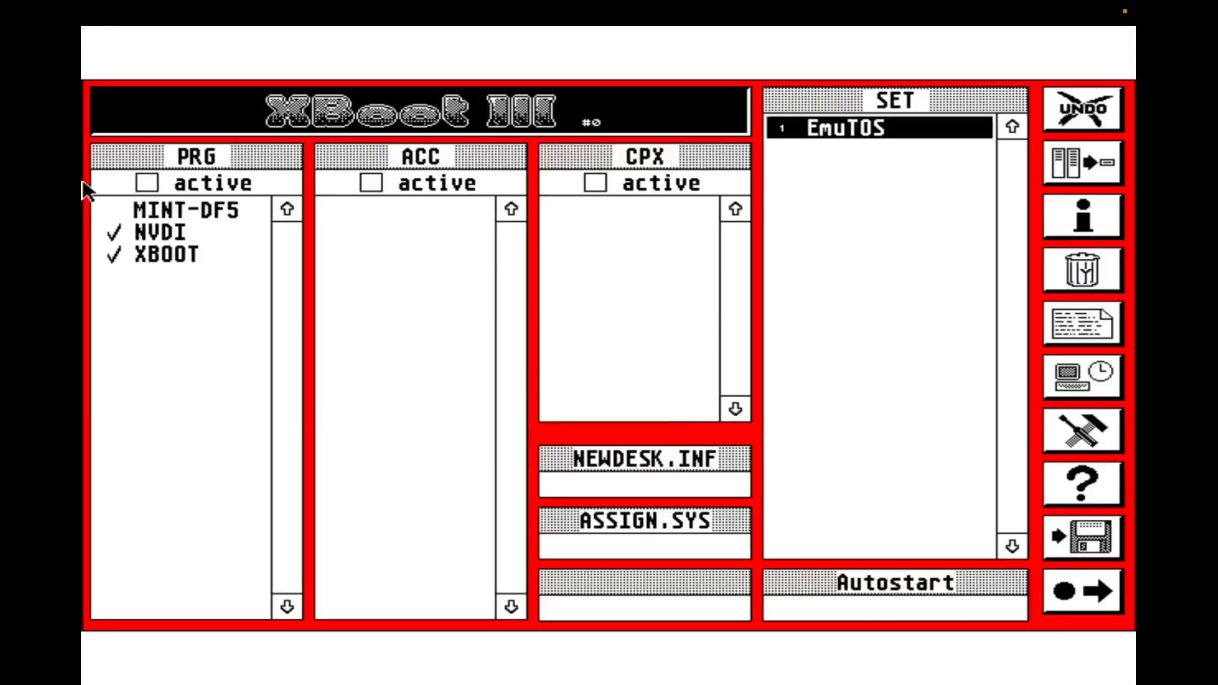
Step: Create an XBoot set named Mint-1-19, enable MINT-DF5 in its program list and save the configuration
click(1056, 173)
text(Mint-1-19)
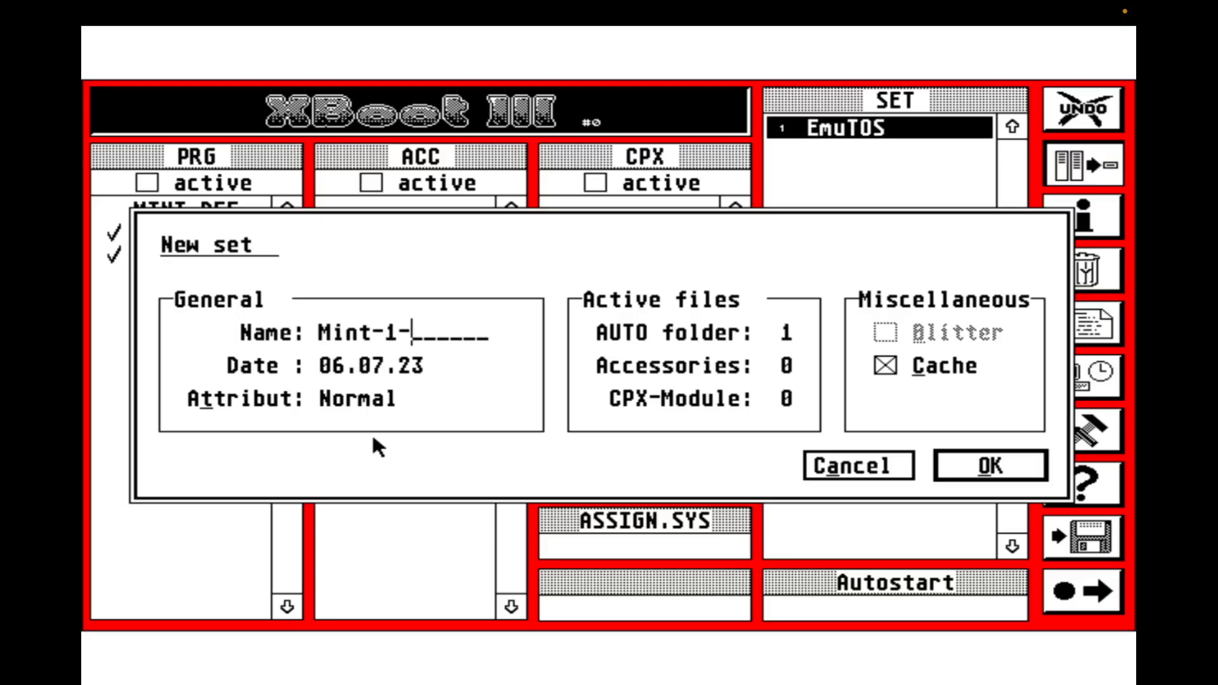
click(1035, 461)
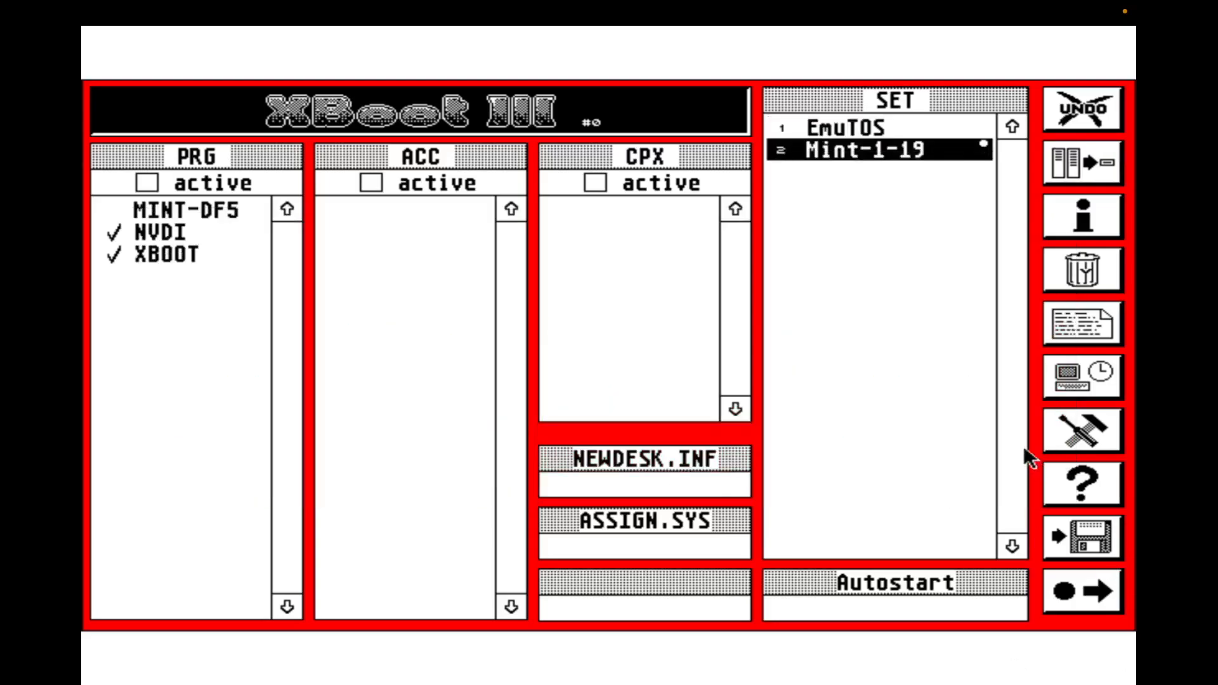
click(121, 211)
click(1088, 539)
Step: Compare the programs enabled in the EmuTOS and Mint-1-19 sets and try to boot with Mint-1-19
click(832, 129)
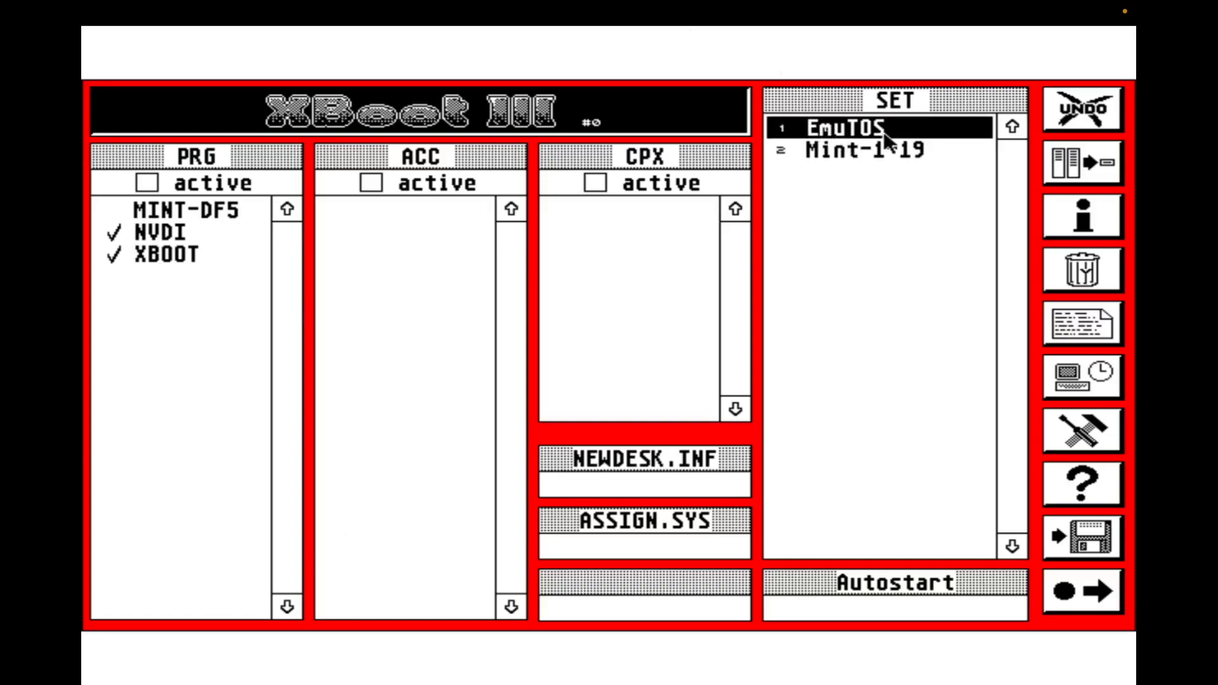
click(890, 154)
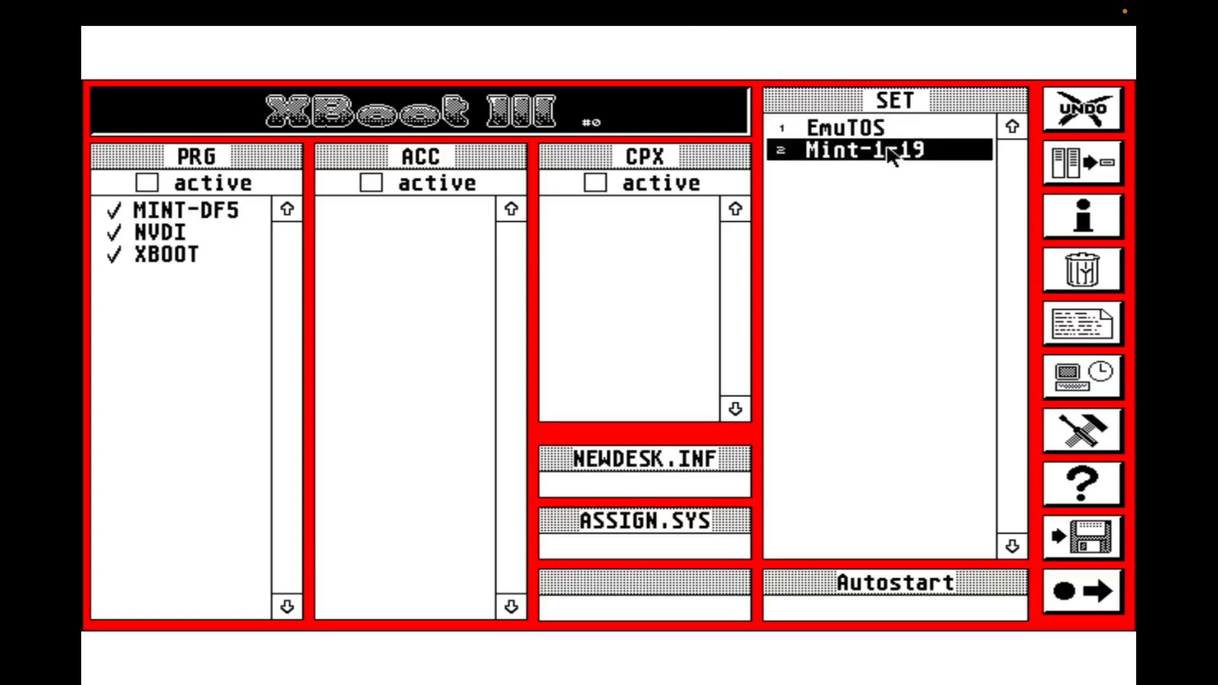
double_click(833, 151)
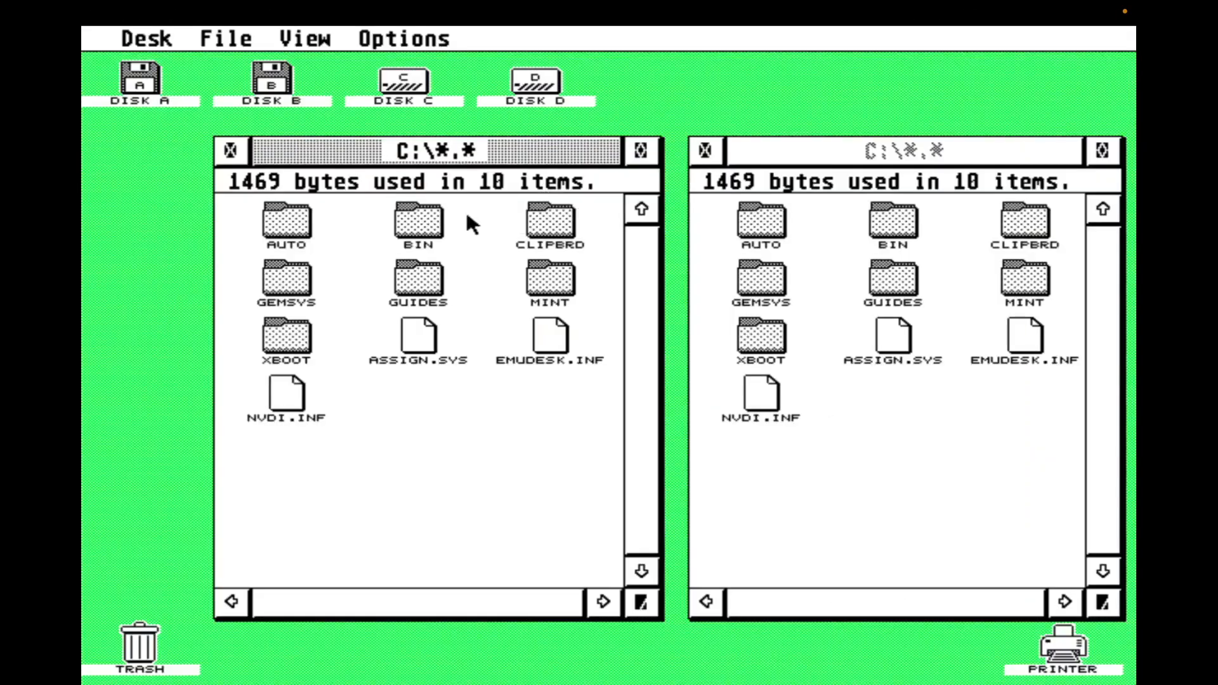
Step: Delete the SCC.XDD driver from the C:\MINT\1-19-DF5\FALCON folder and confirm the deletion
double_click(542, 279)
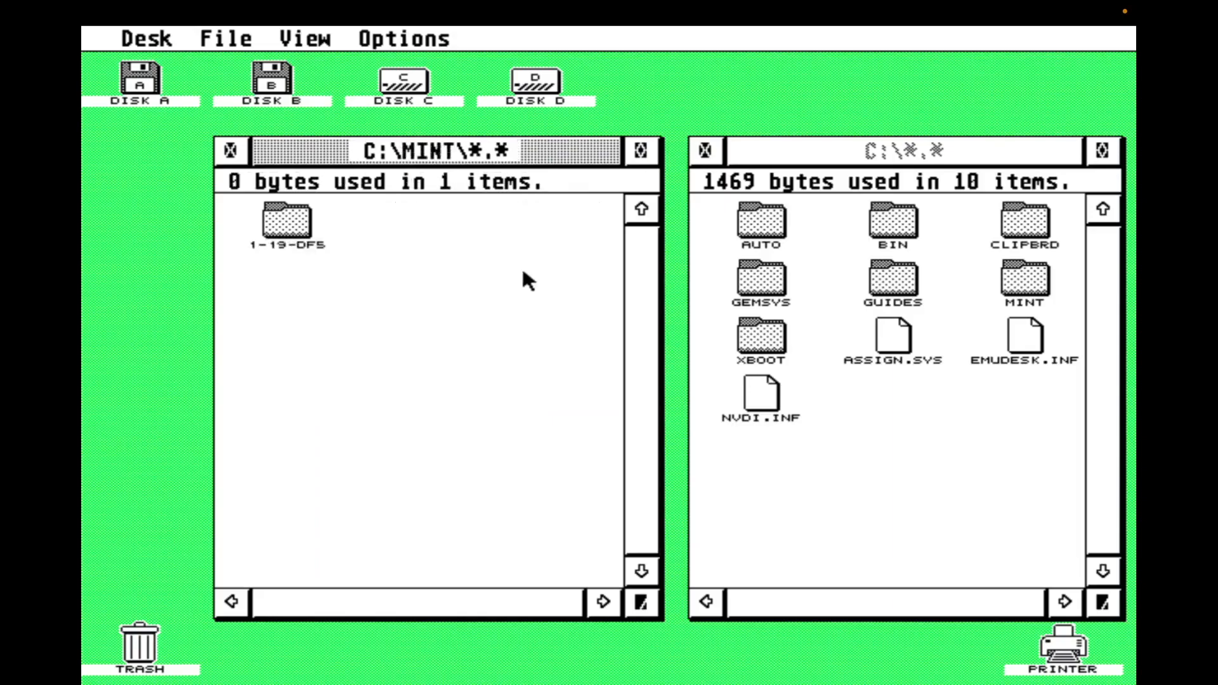
double_click(295, 224)
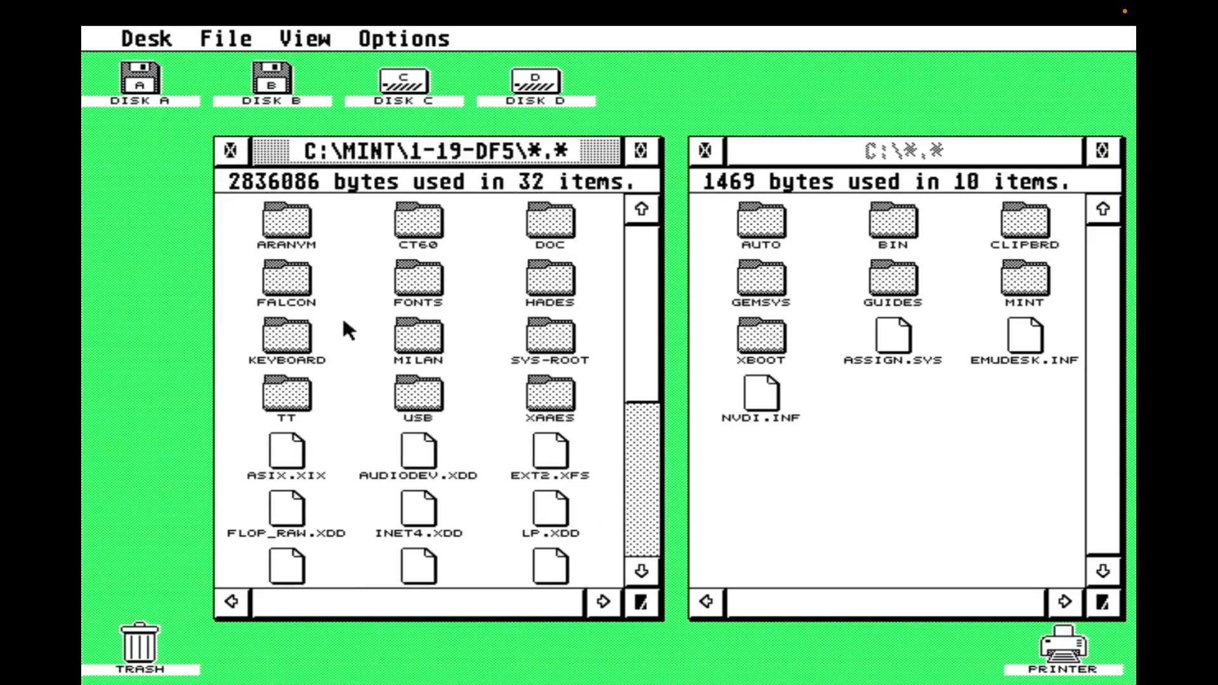
double_click(287, 280)
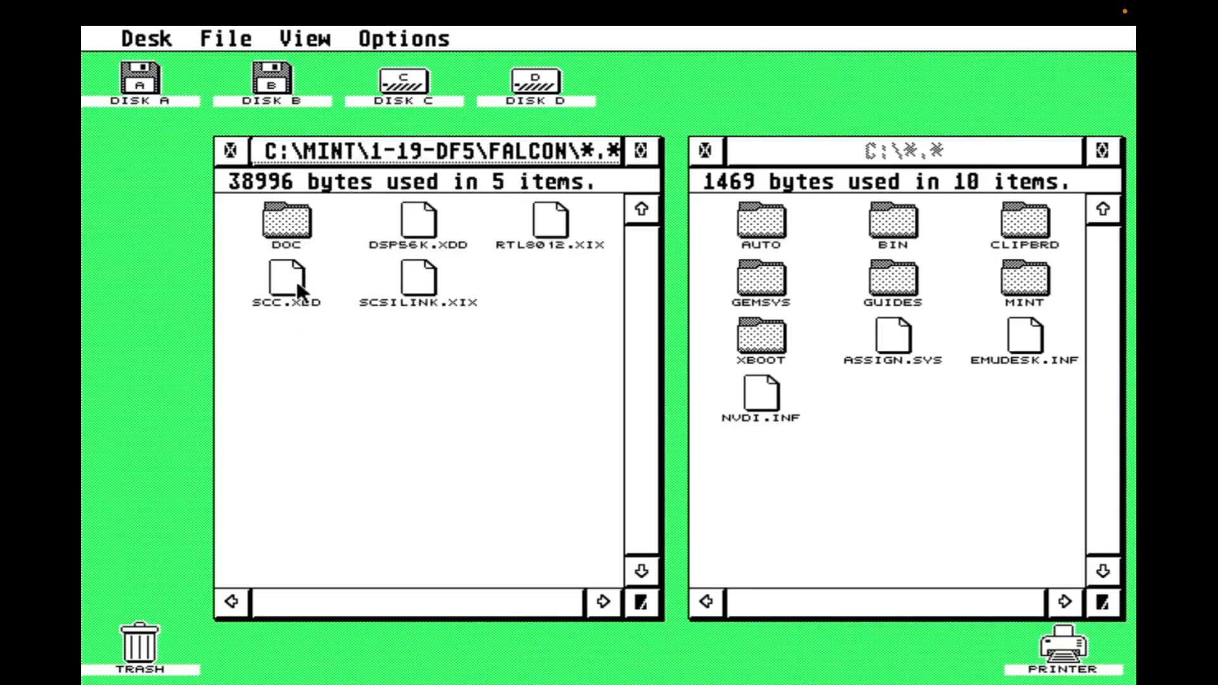
drag(293, 272, 134, 652)
click(539, 433)
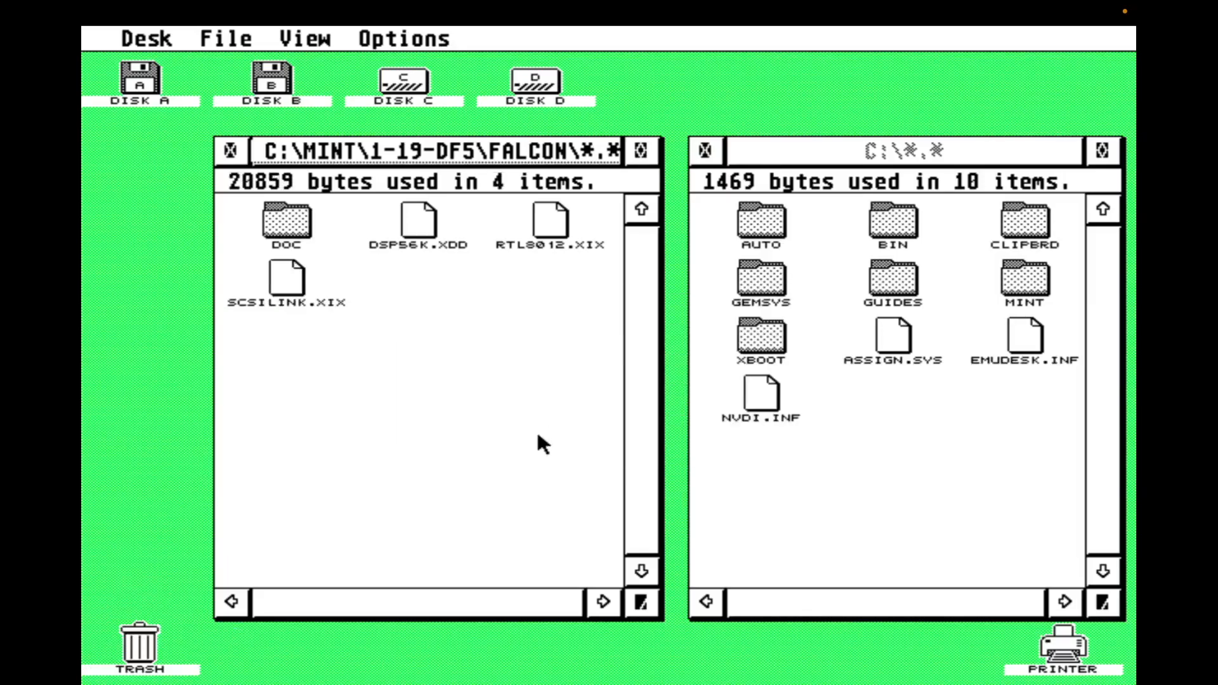
Step: Delete the SCC.XDD driver from the C:\MINT\1-19-DF5\TT folder as well
click(235, 152)
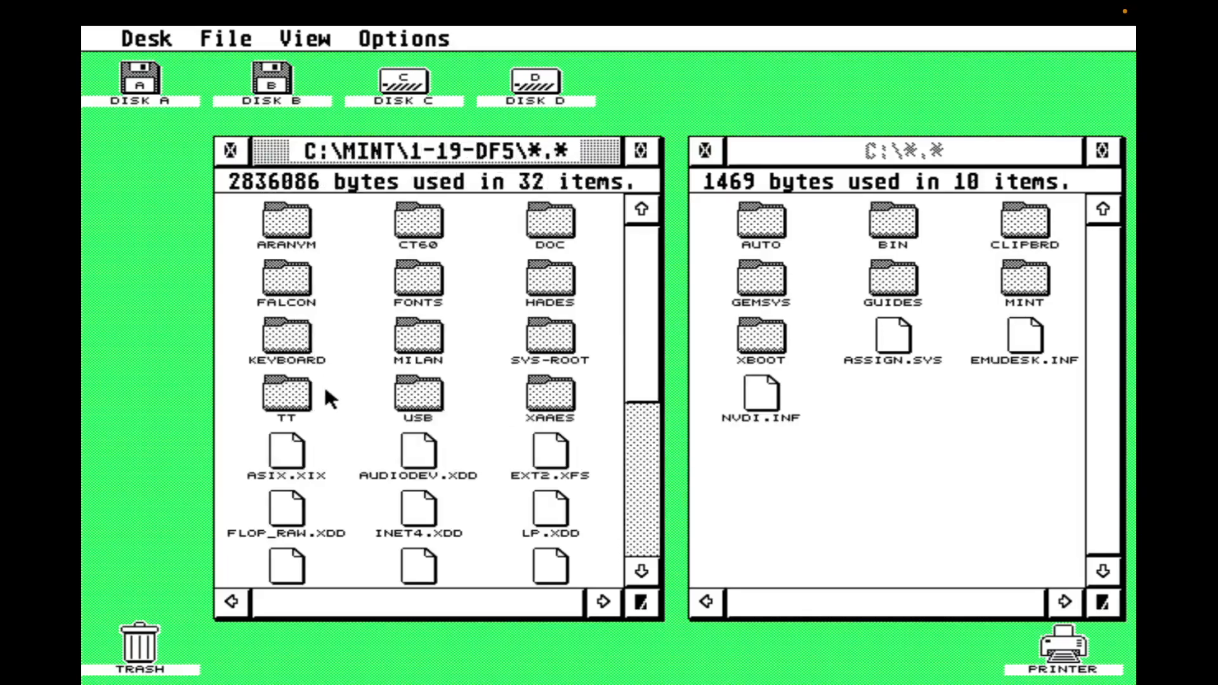
double_click(283, 392)
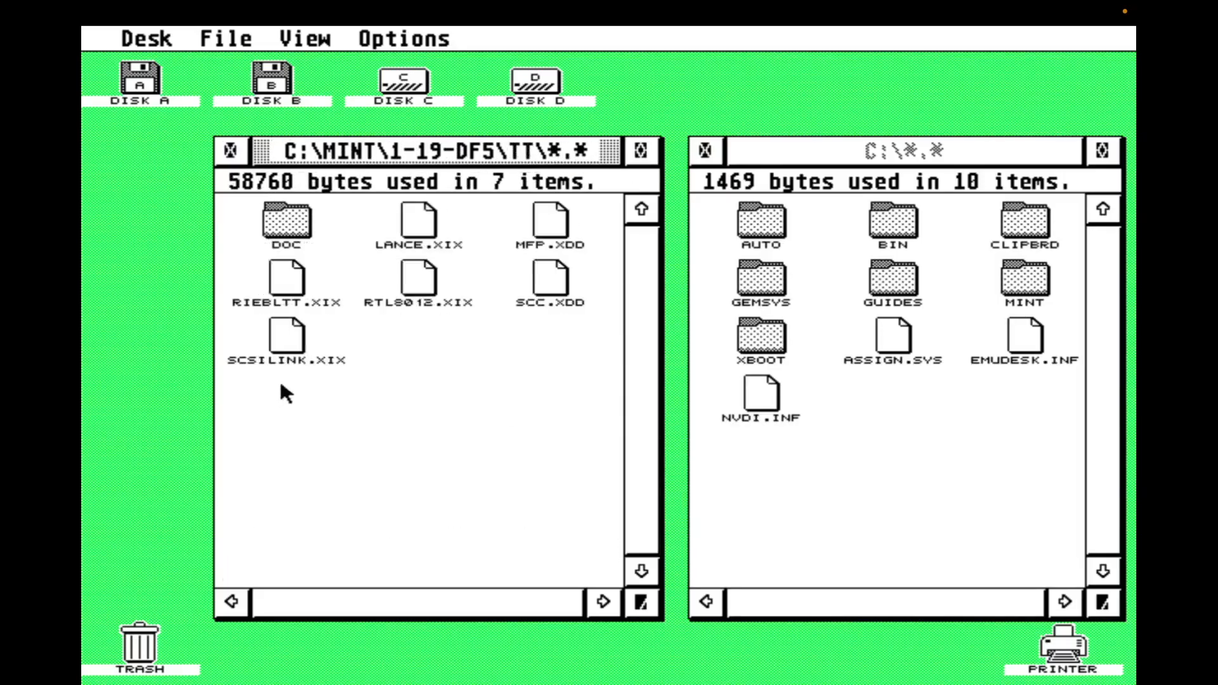
drag(561, 281, 140, 644)
click(538, 421)
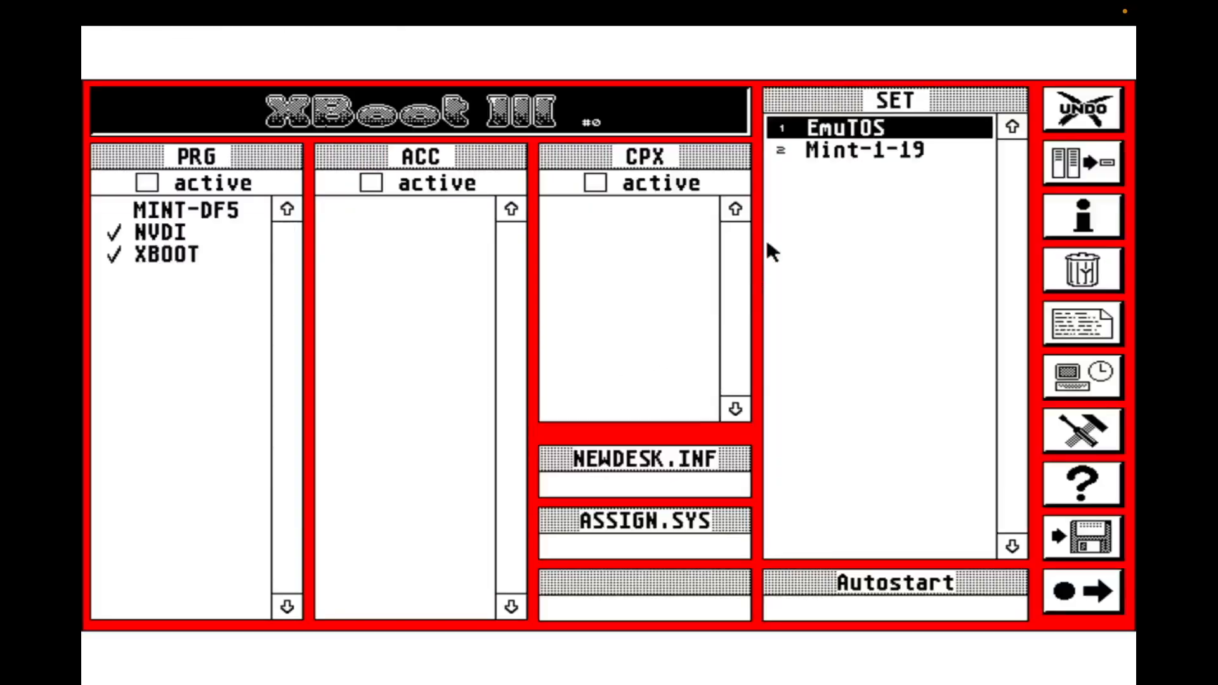
Step: Boot the machine with the Mint-1-19 set in XBoot
click(849, 149)
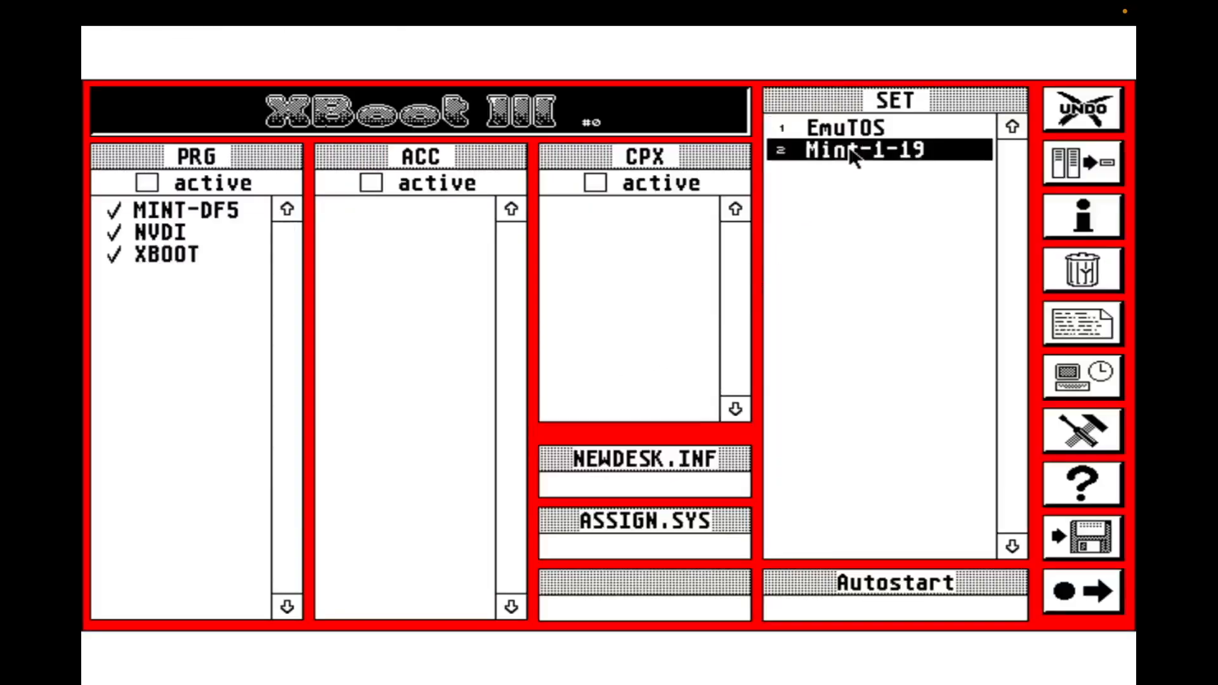
key(Return)
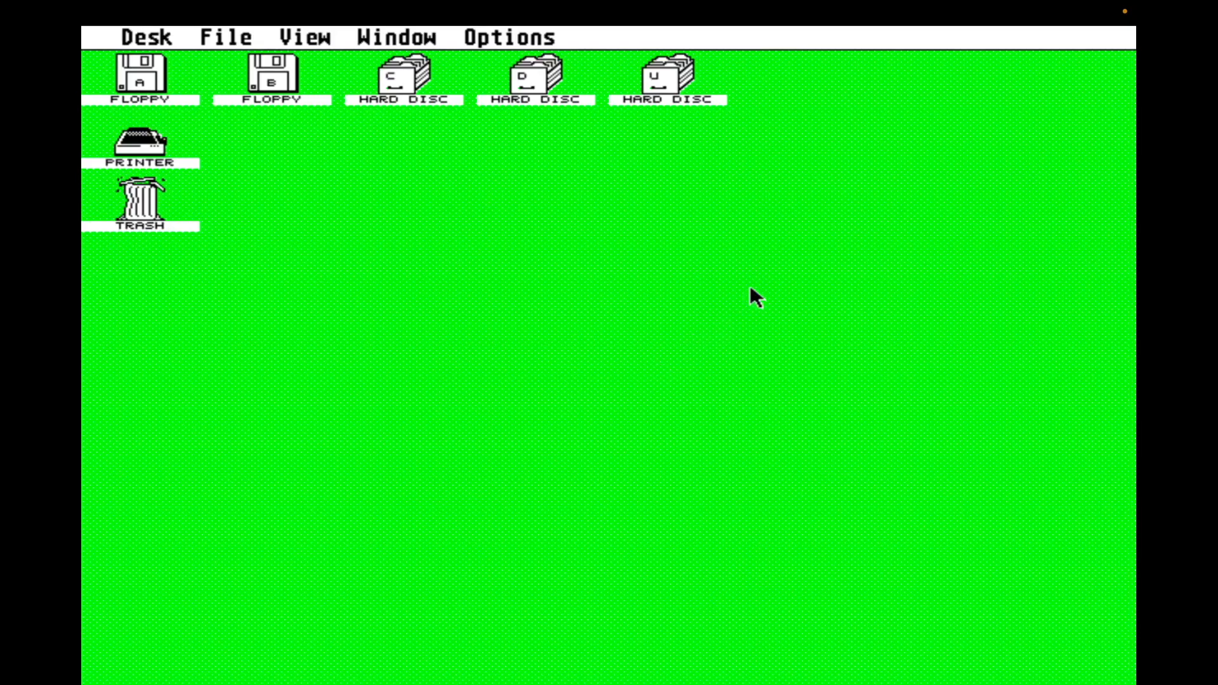
Step: Open drive U, enlarge its window to fit all entries and point out the c entry
double_click(657, 81)
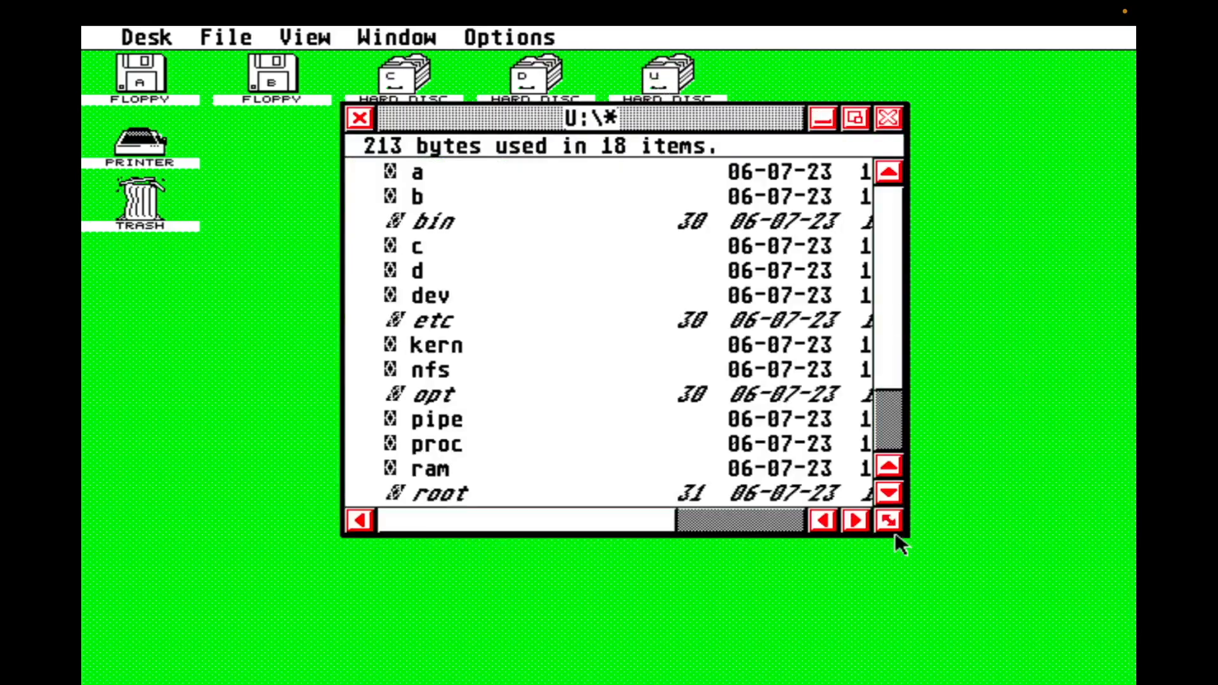
drag(889, 519, 945, 627)
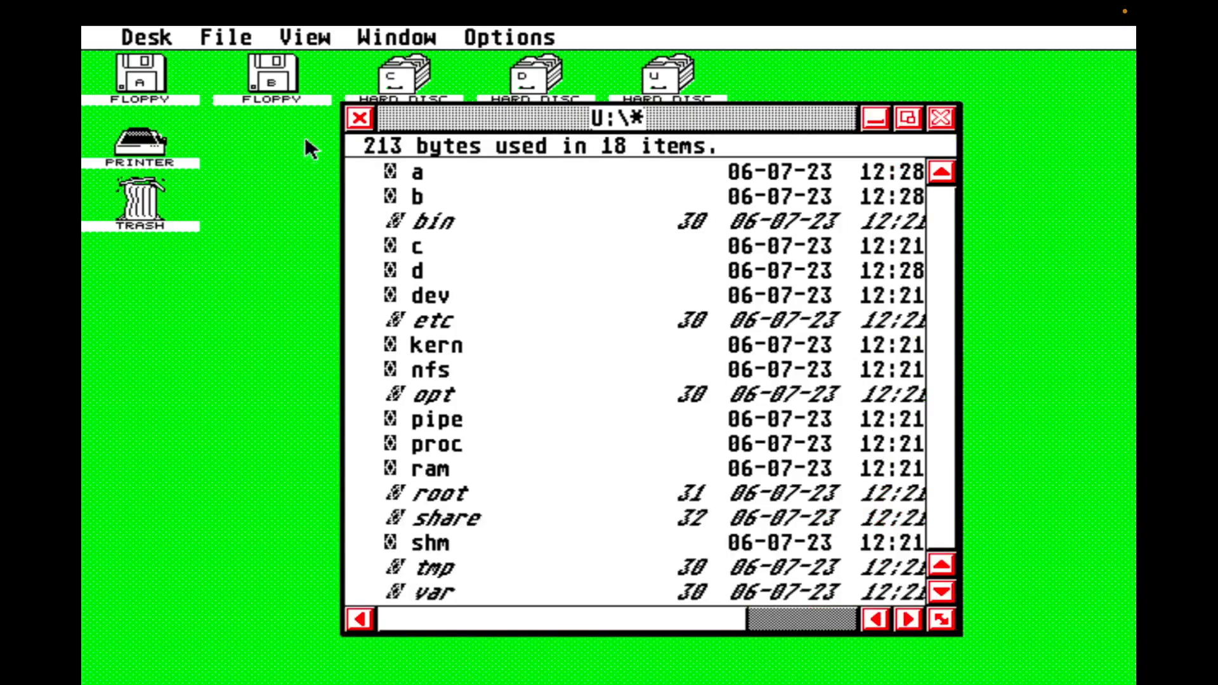
click(420, 247)
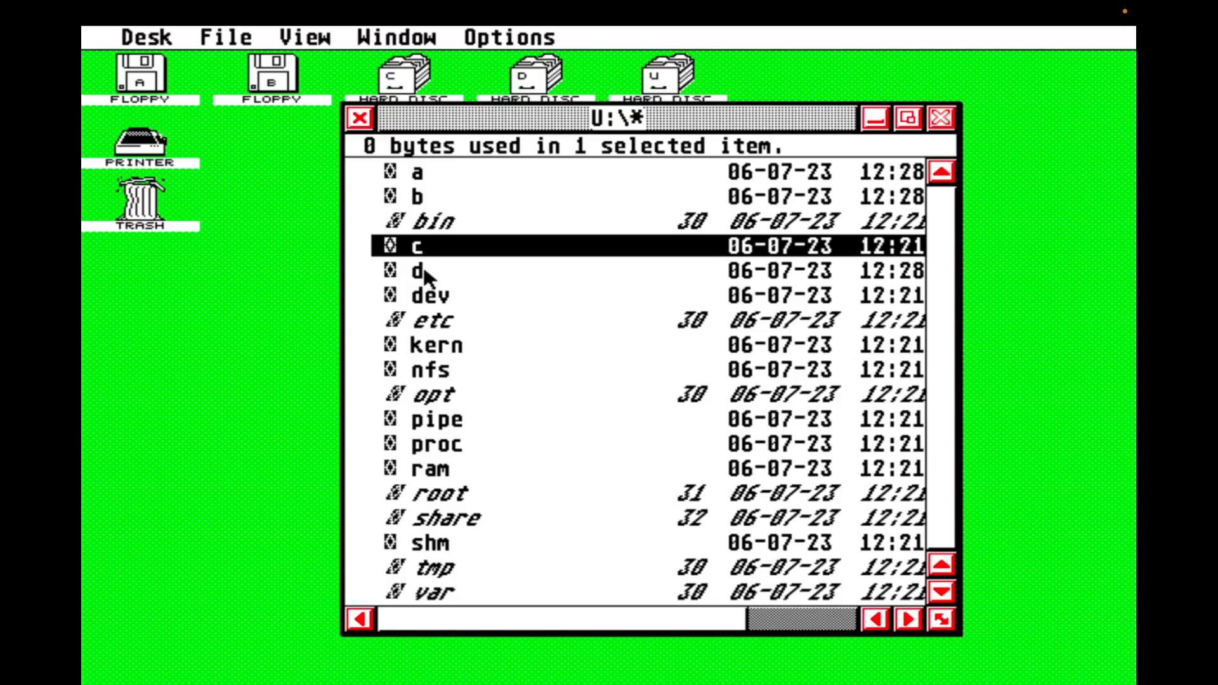
Step: Inspect the dev and proc folders on drive U in a maximized window and close the window
double_click(438, 298)
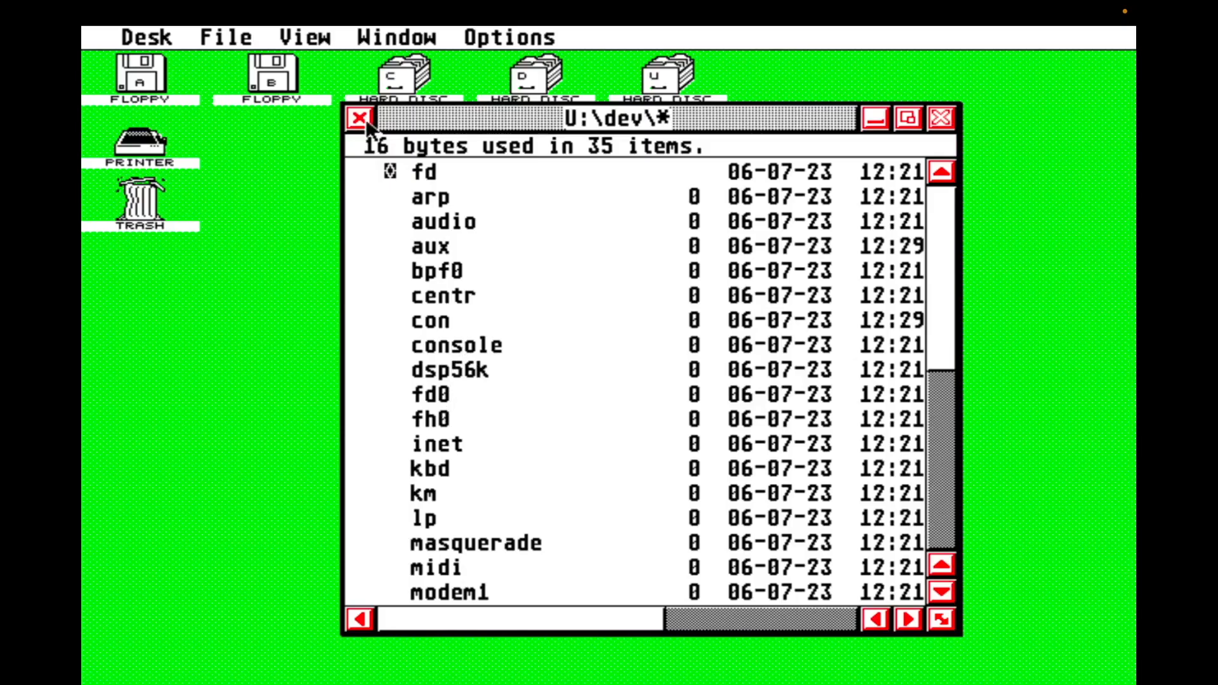
click(945, 123)
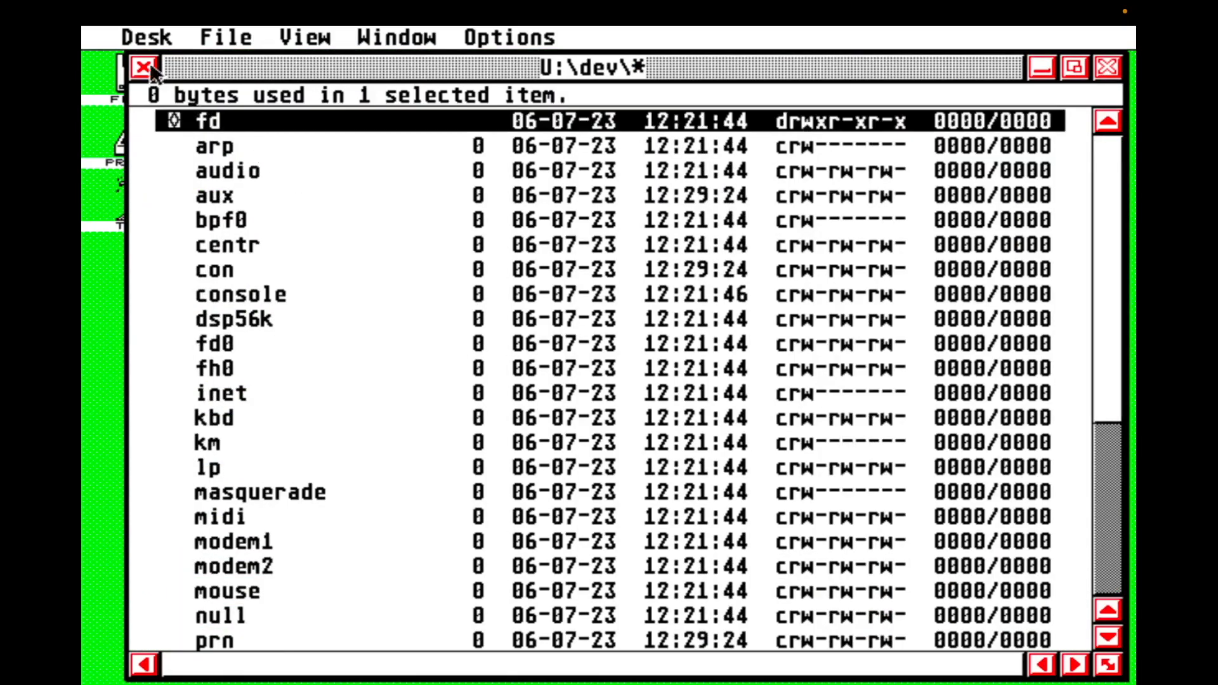
click(147, 66)
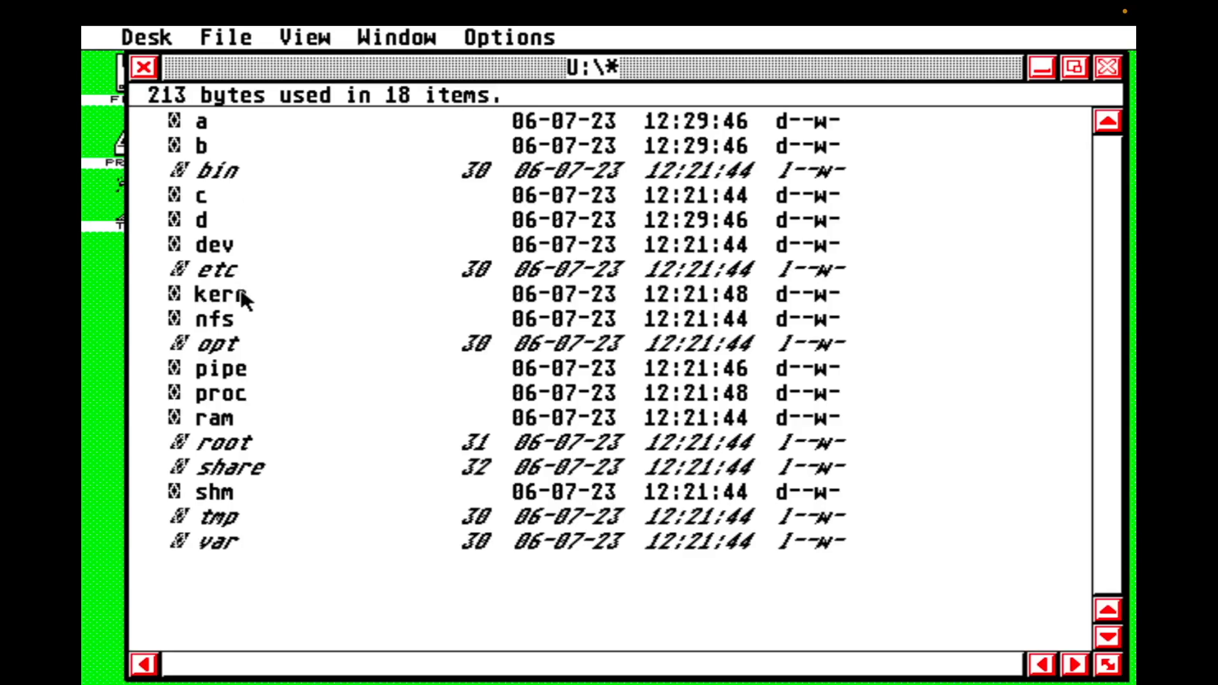
double_click(240, 397)
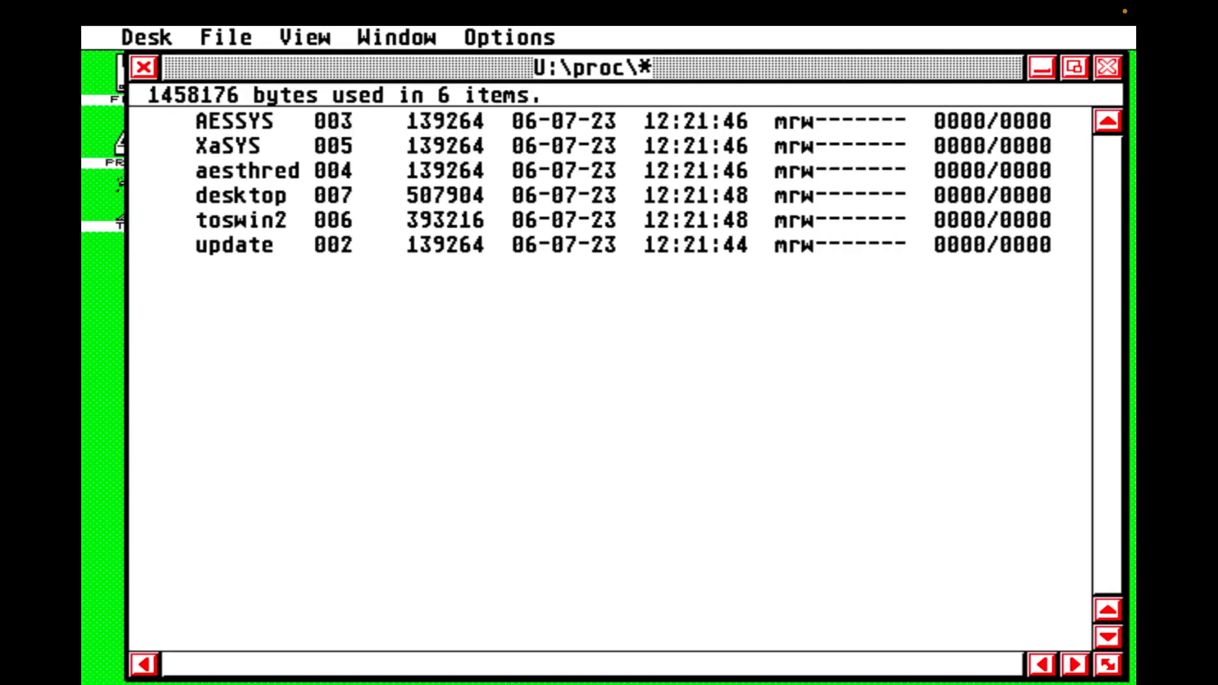
click(145, 68)
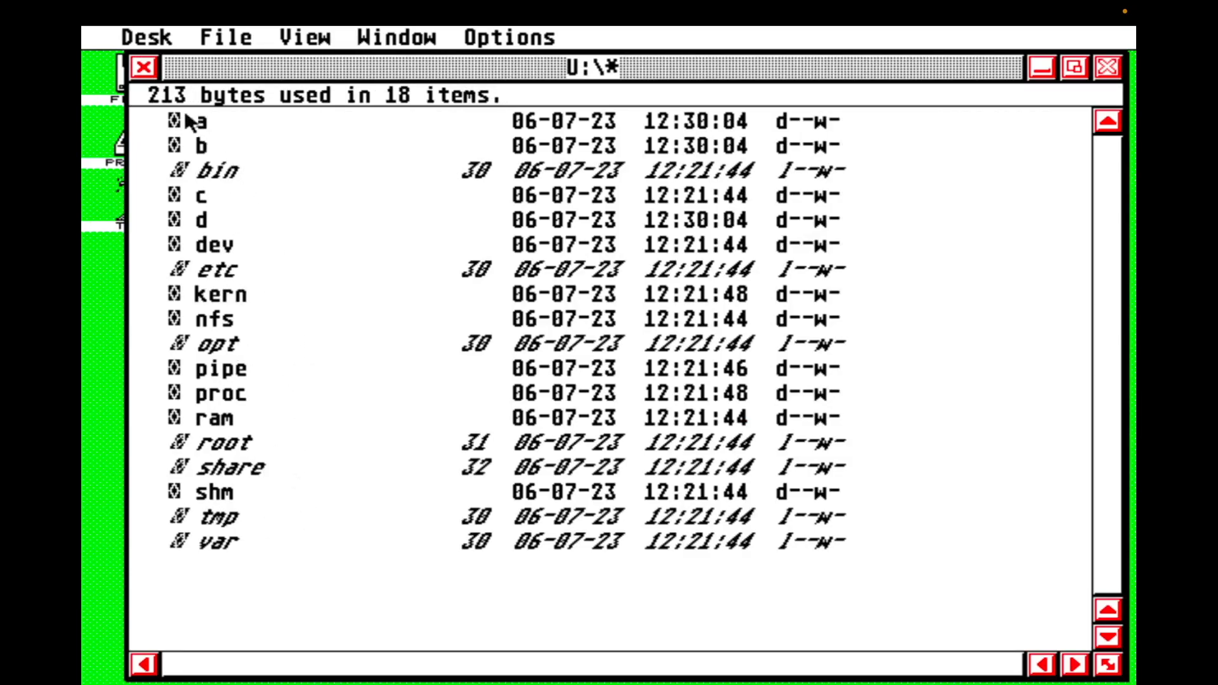
click(144, 65)
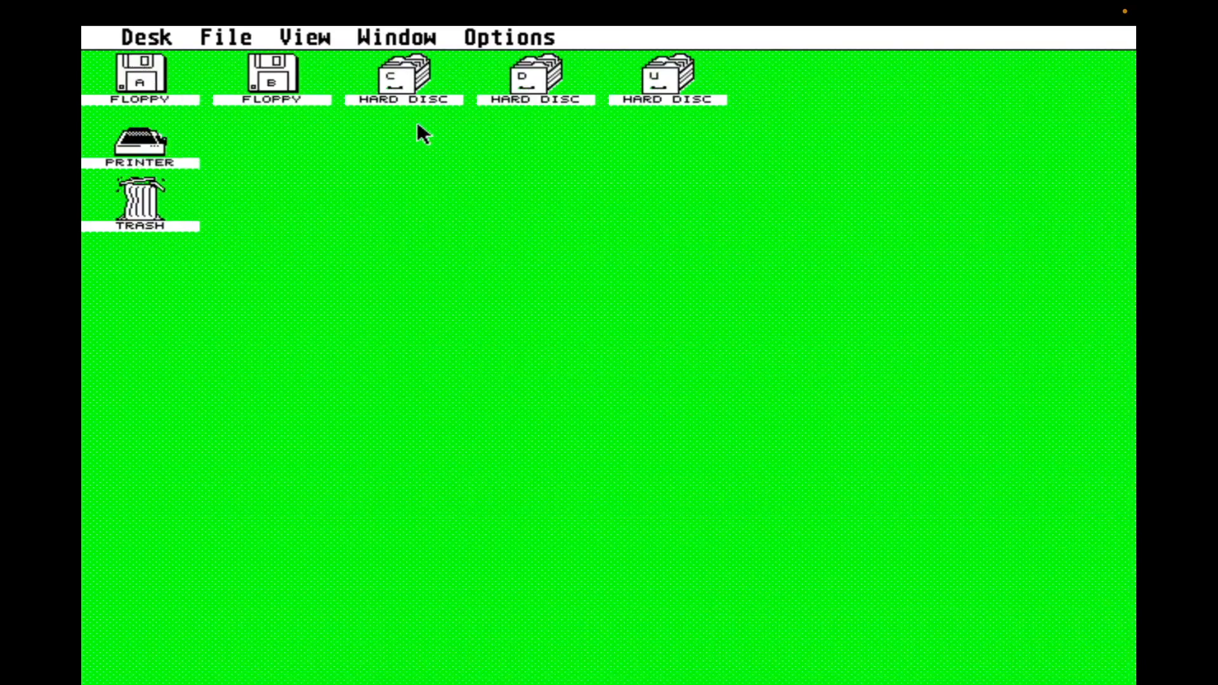
Step: Show mint.cnf from C:\mint\1-19-df5, review its symbolic links for the UNIX root filesystem and close the file
double_click(401, 89)
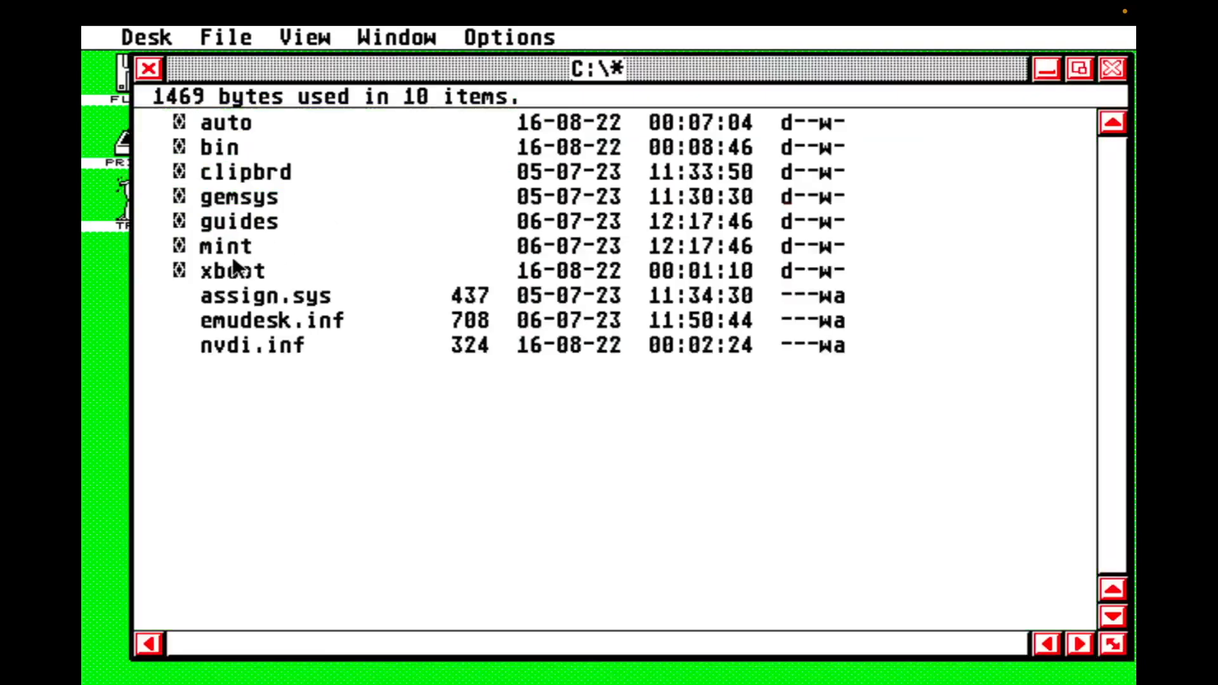
double_click(237, 249)
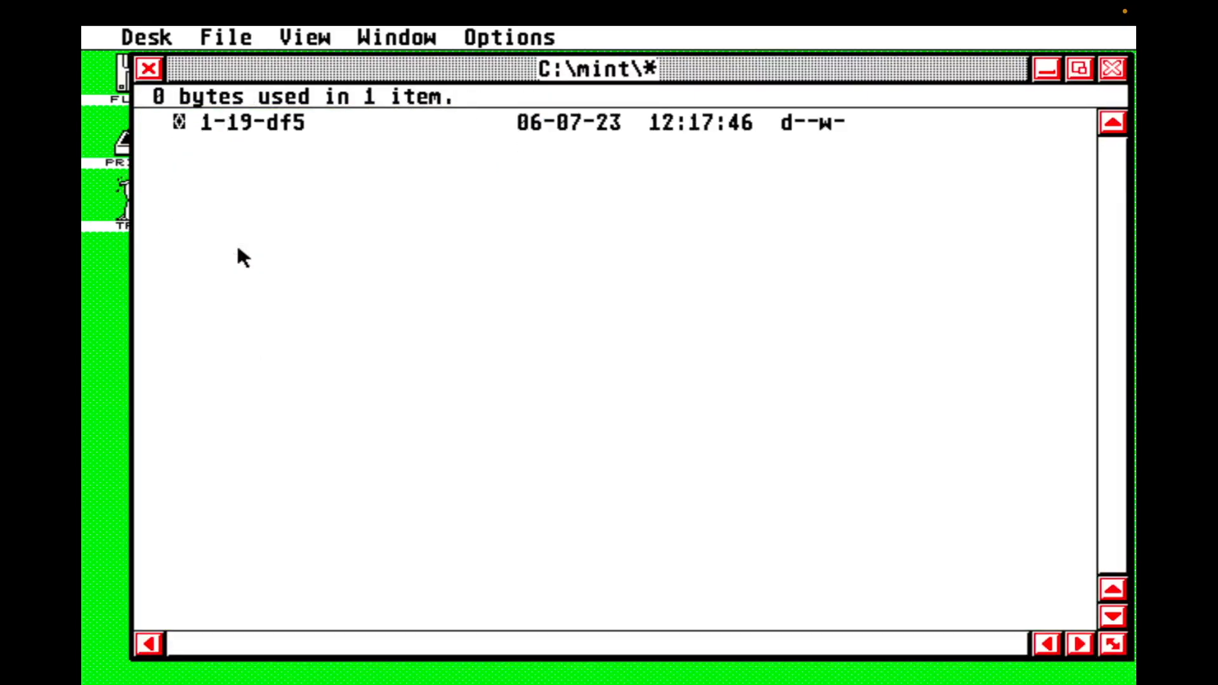
double_click(256, 123)
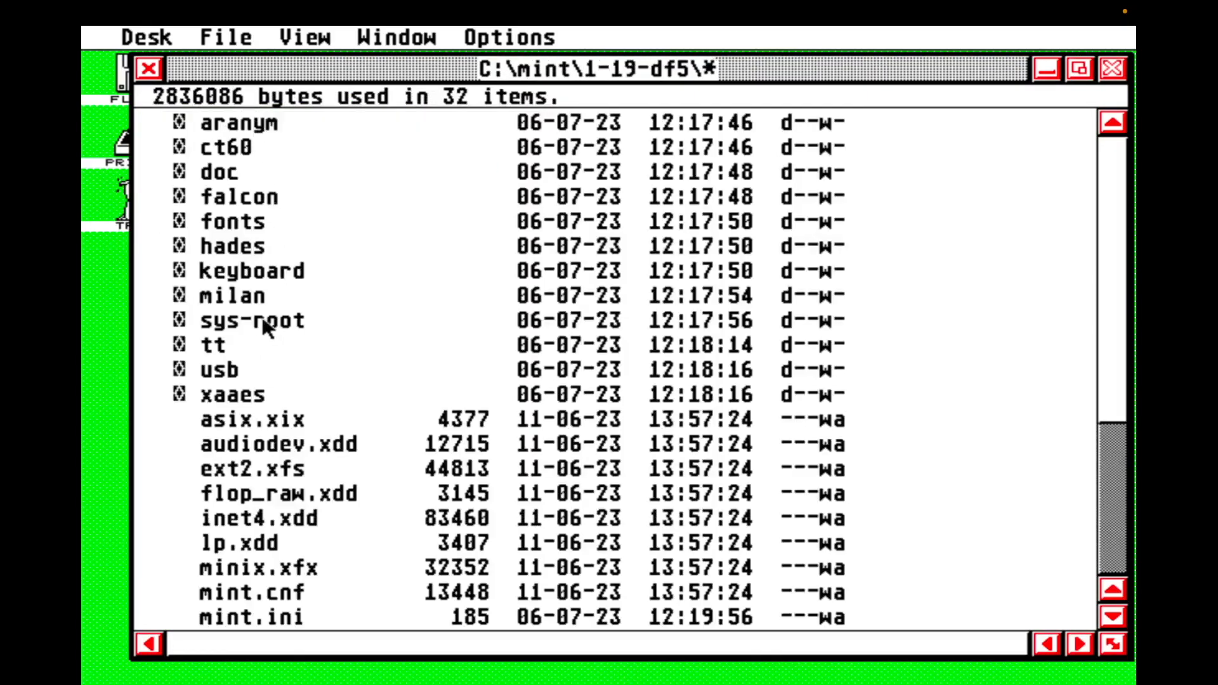
double_click(299, 591)
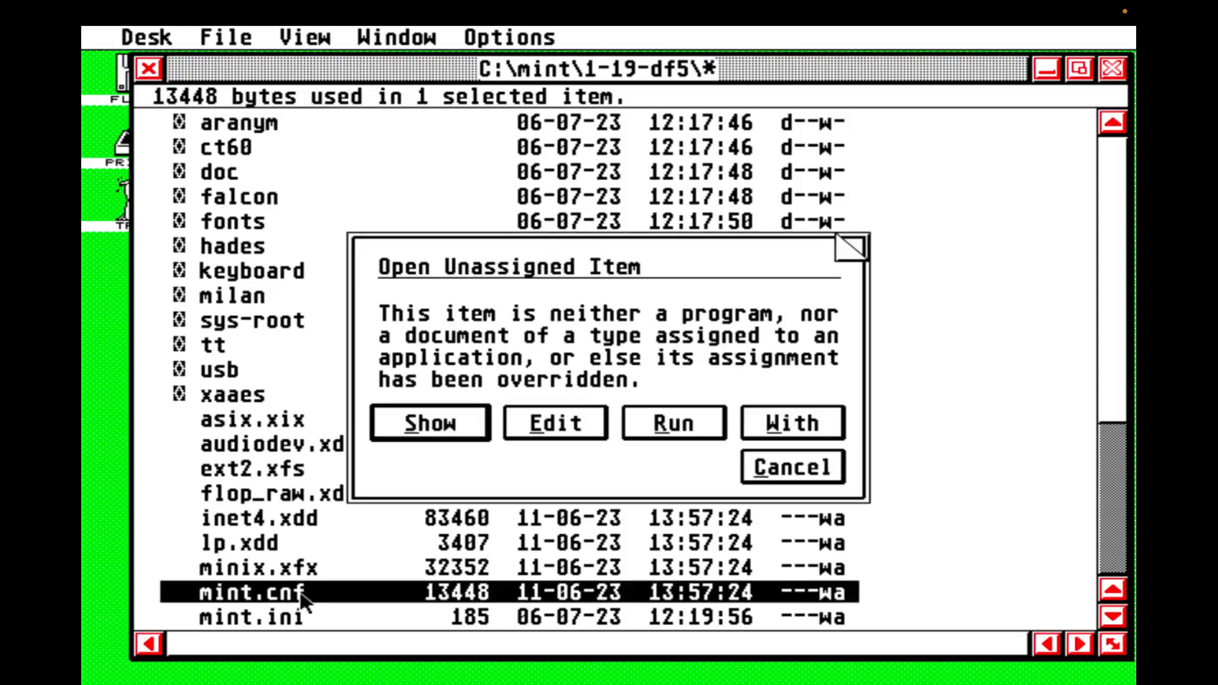
click(428, 420)
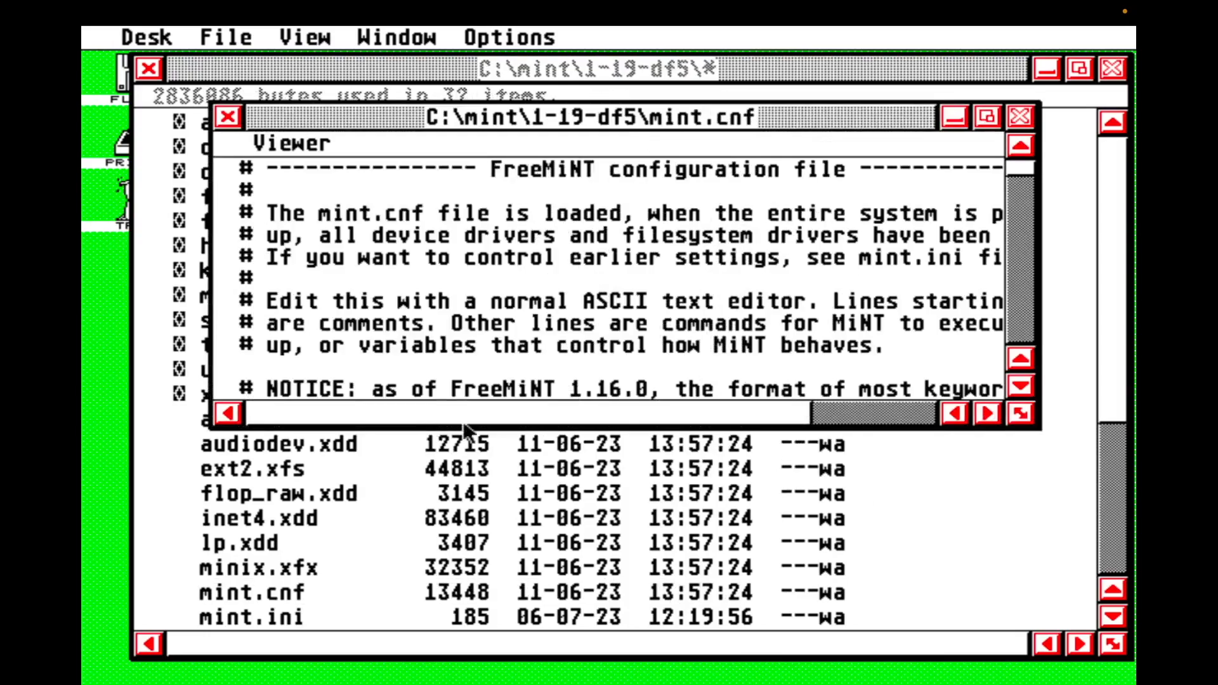
drag(1020, 413, 1060, 633)
drag(1059, 169, 1058, 425)
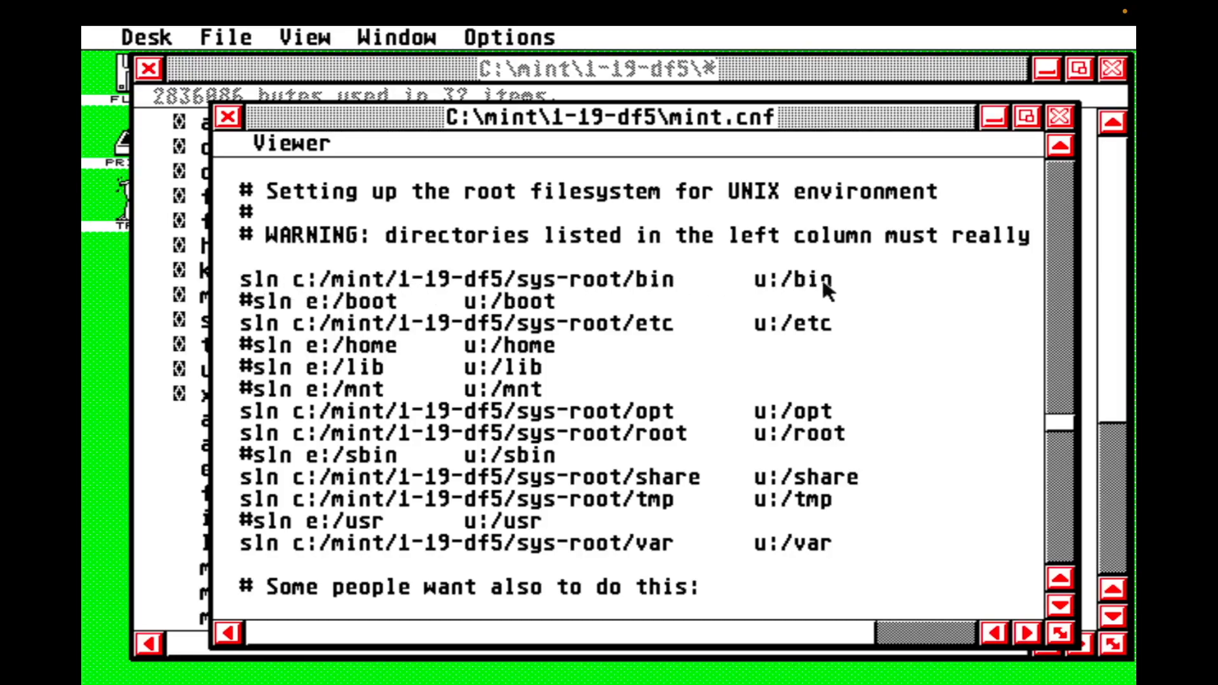
click(229, 118)
click(150, 68)
click(149, 68)
Step: Open the bin link on drive U and move its window aside to make room for another
double_click(684, 94)
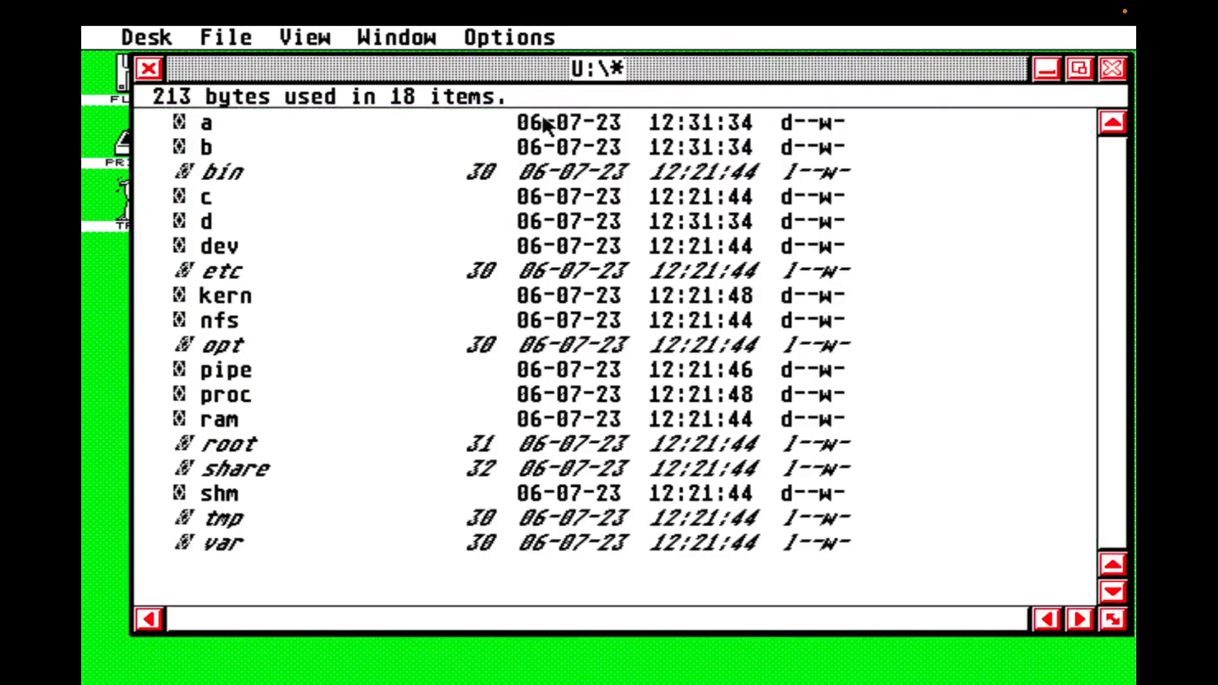
double_click(223, 171)
drag(348, 62, 901, 109)
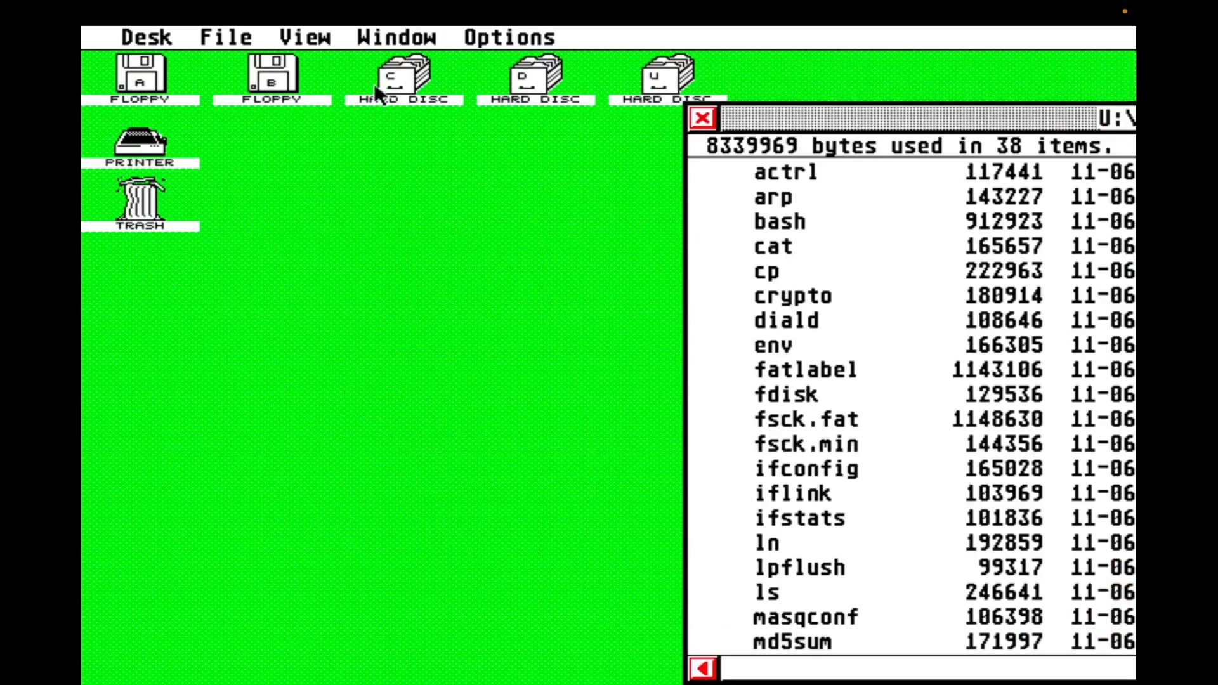
Step: Open C:\mint\1-19-df5\sys-root\bin, place its window beside the drive U bin window and compare their contents
double_click(390, 76)
double_click(464, 317)
double_click(470, 194)
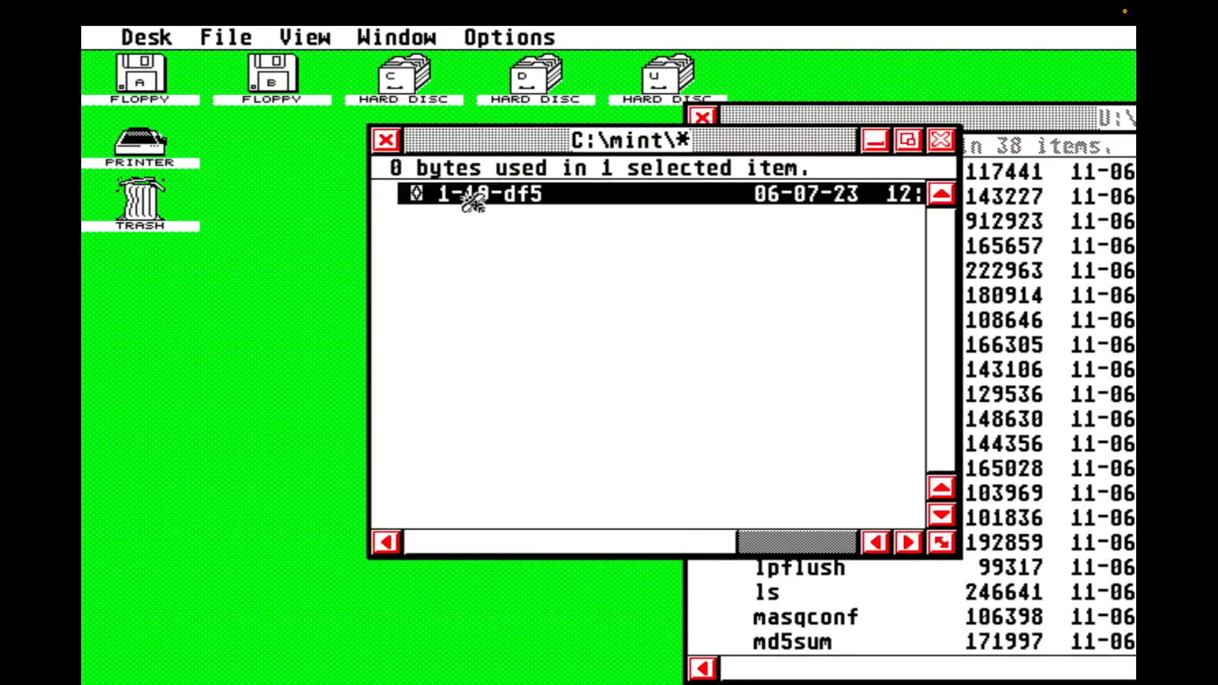
double_click(495, 389)
double_click(464, 194)
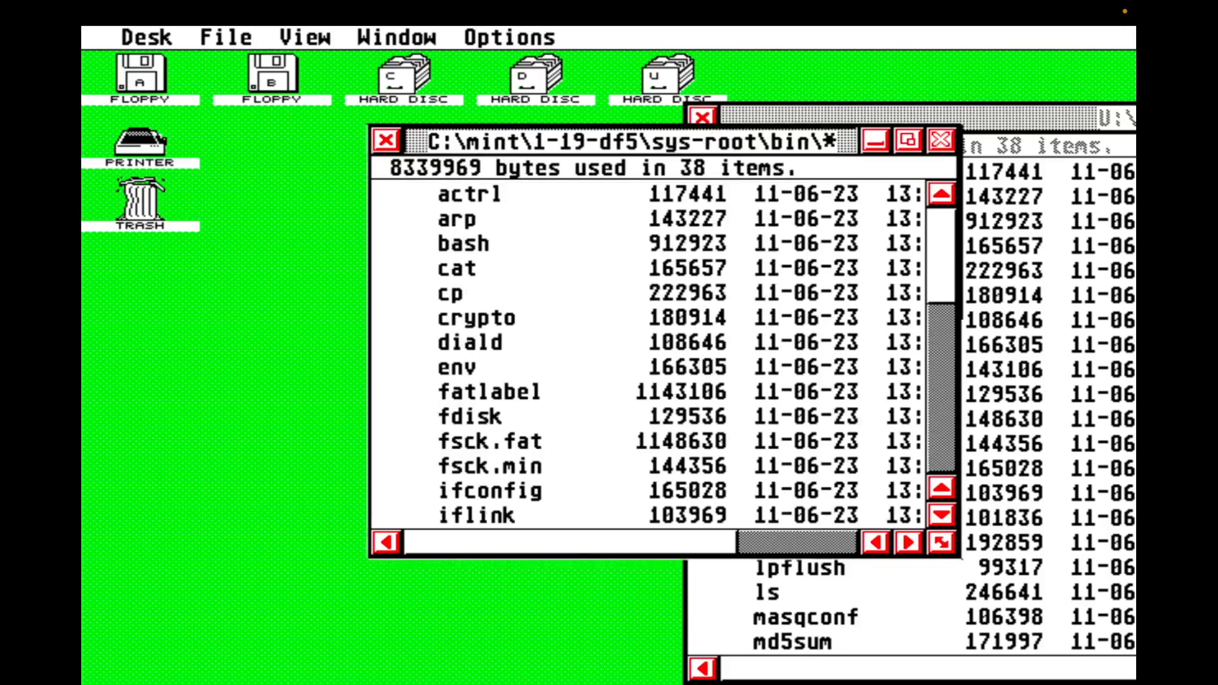
drag(418, 138, 155, 128)
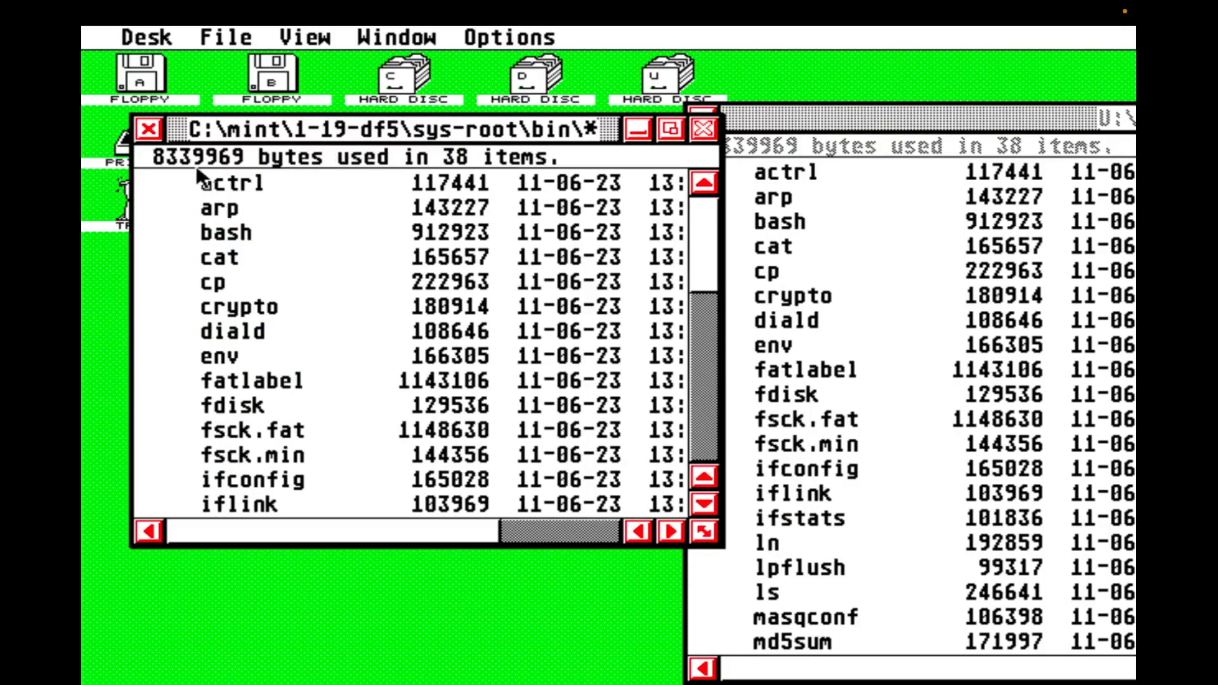
click(802, 121)
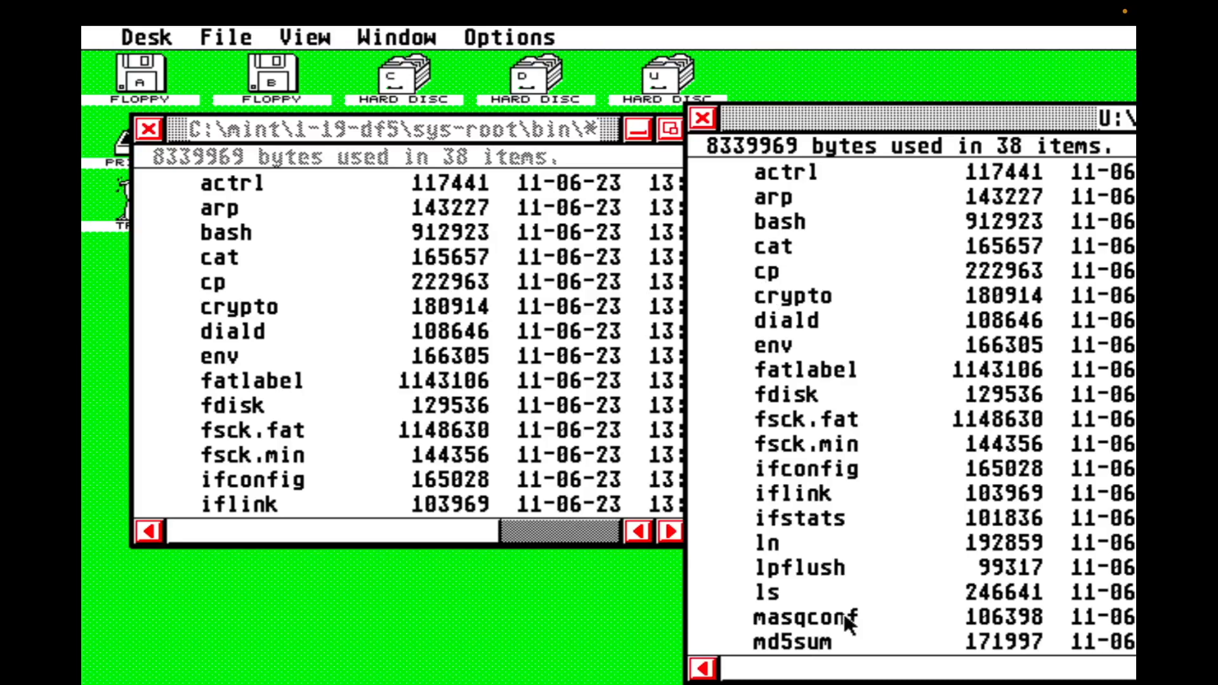
Step: Go back up from C:\mint\1-19-df5\sys-root\bin to the root of drive C and close its window
click(147, 129)
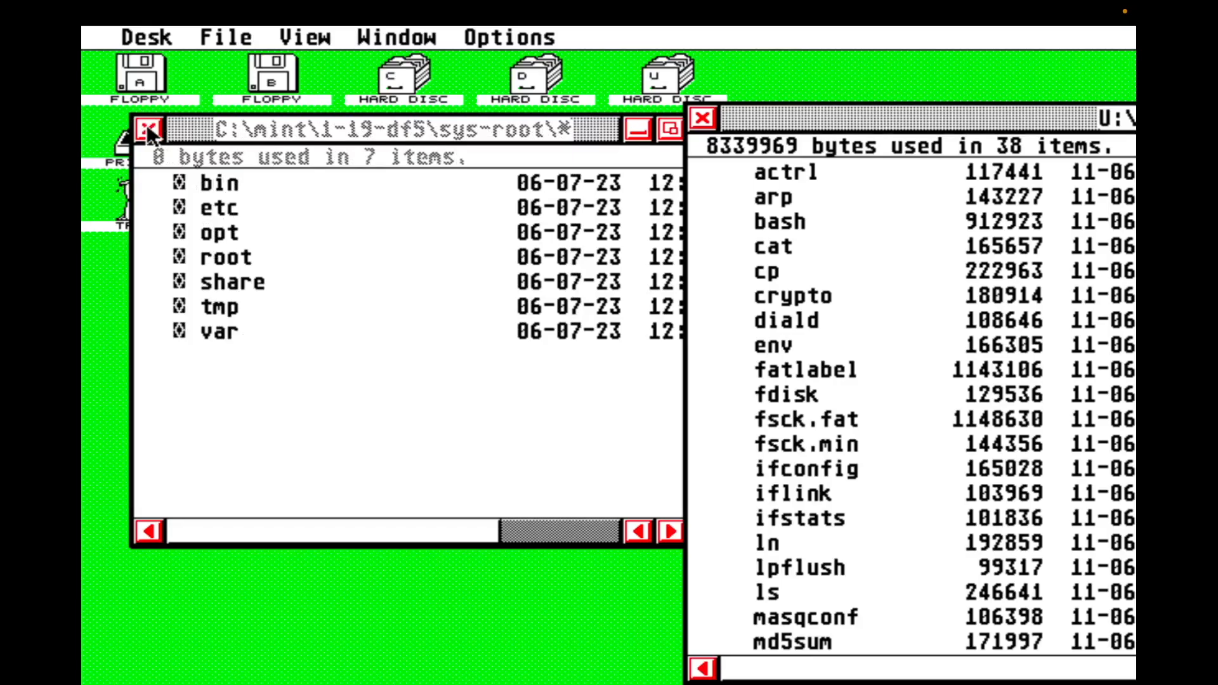
click(185, 120)
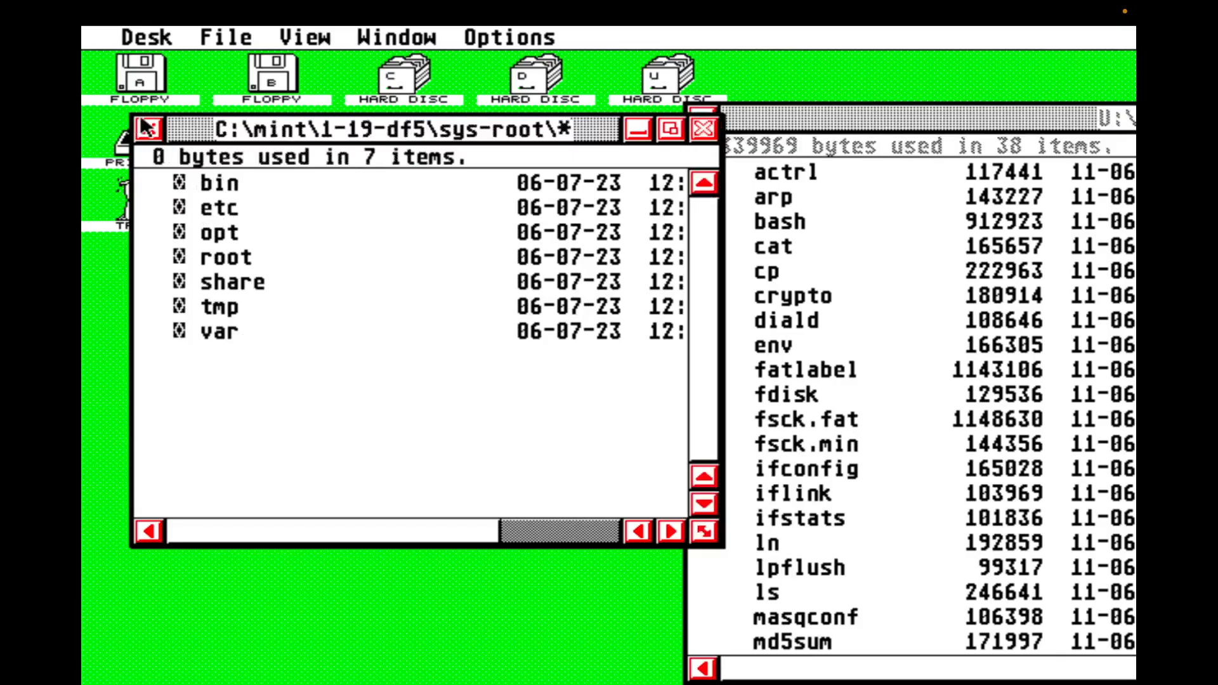
click(148, 126)
click(147, 127)
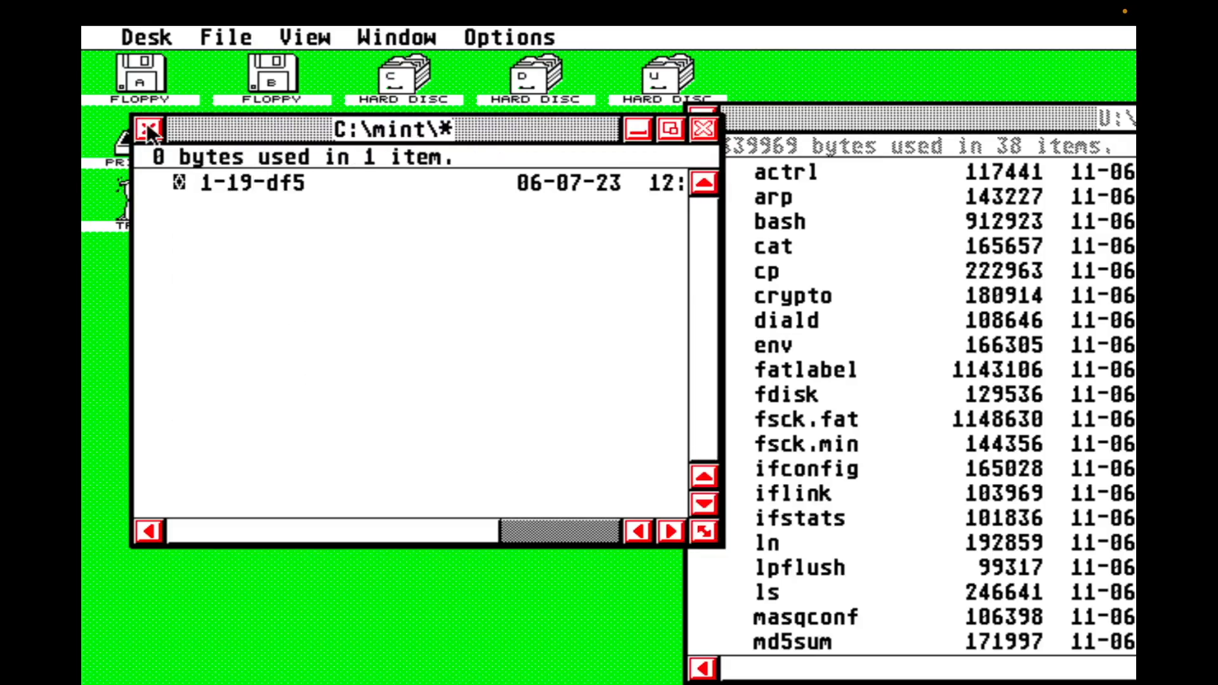
click(147, 127)
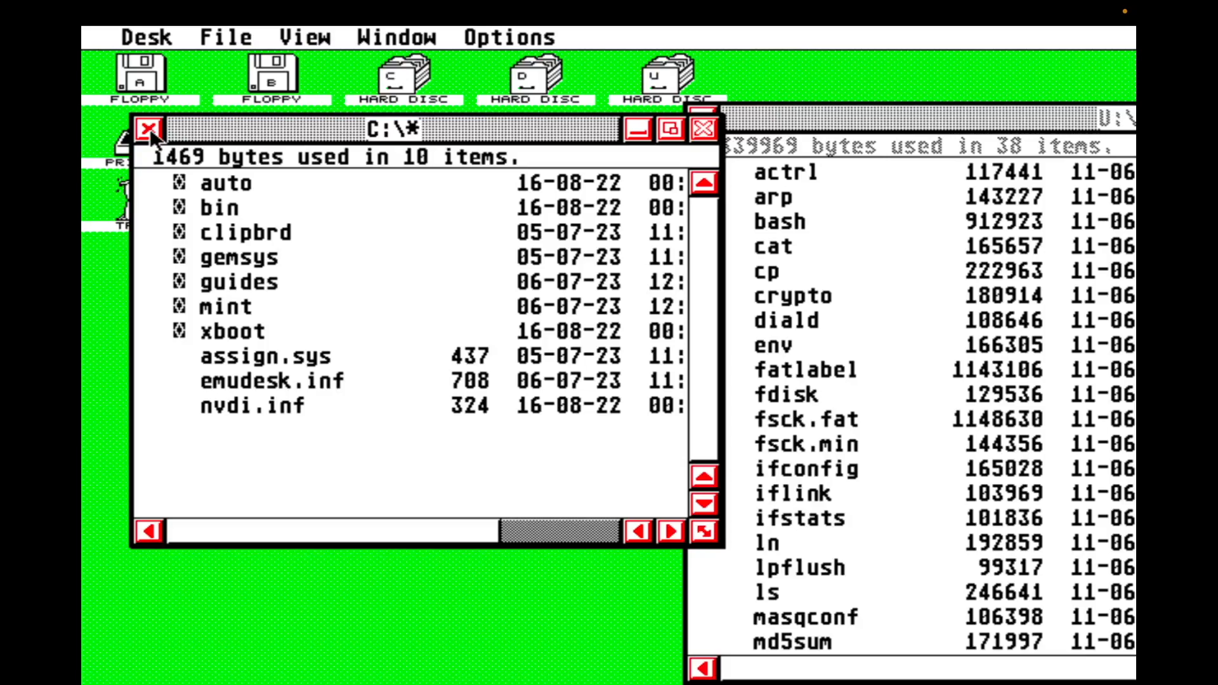
click(149, 130)
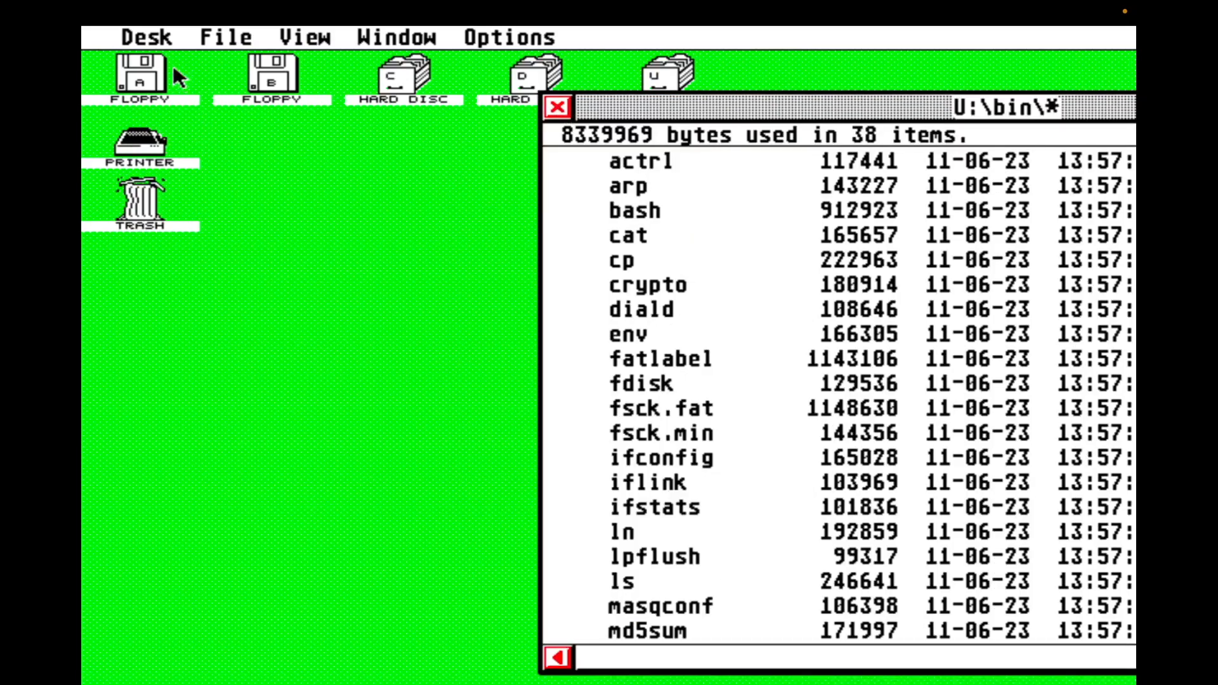
Step: Switch to TosWin2 and start a bash shell
mouse_move(163, 46)
mouse_move(170, 109)
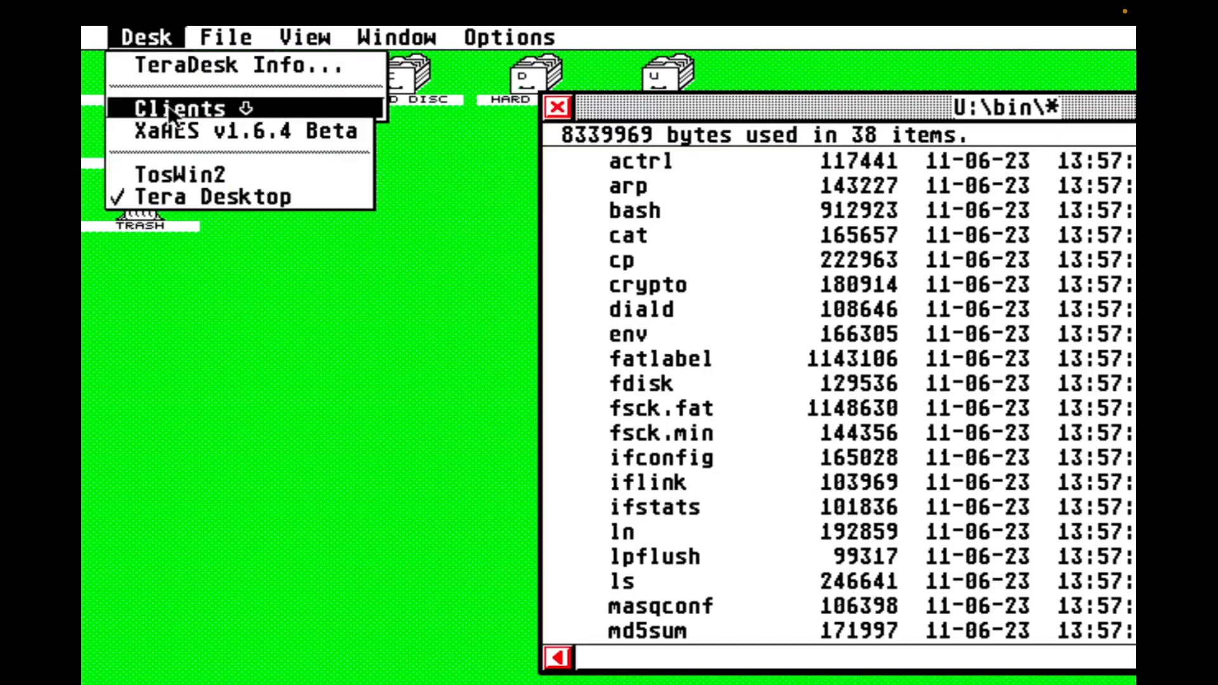
click(190, 173)
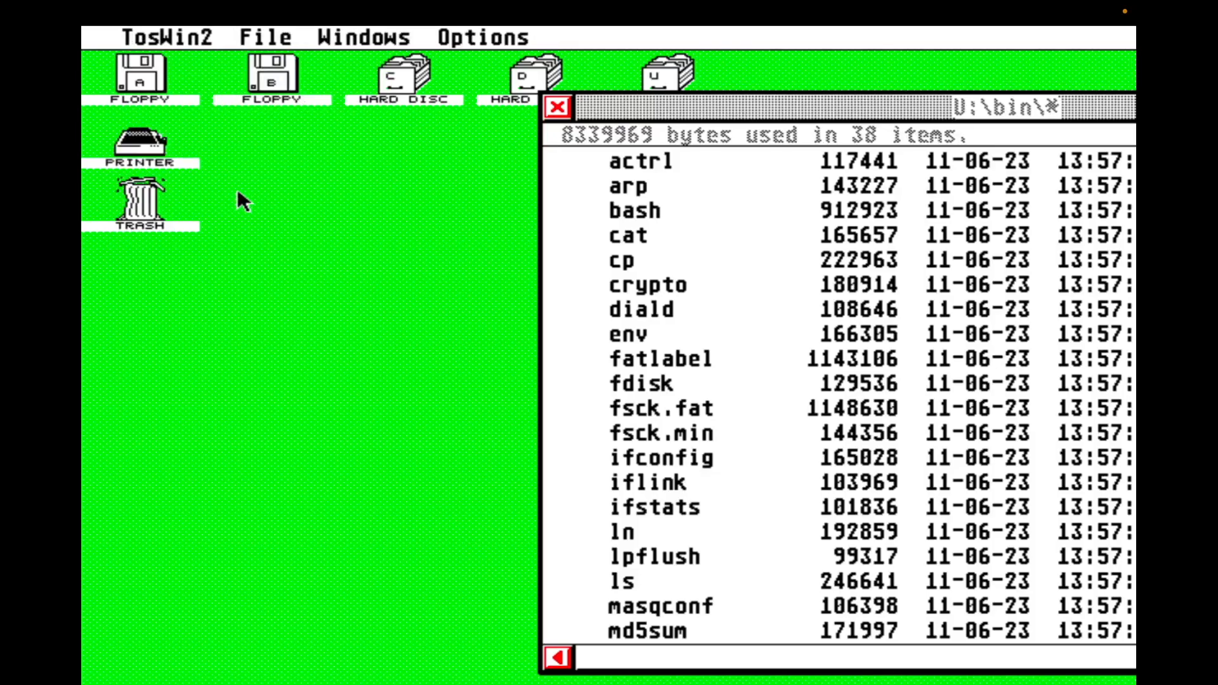
mouse_move(292, 39)
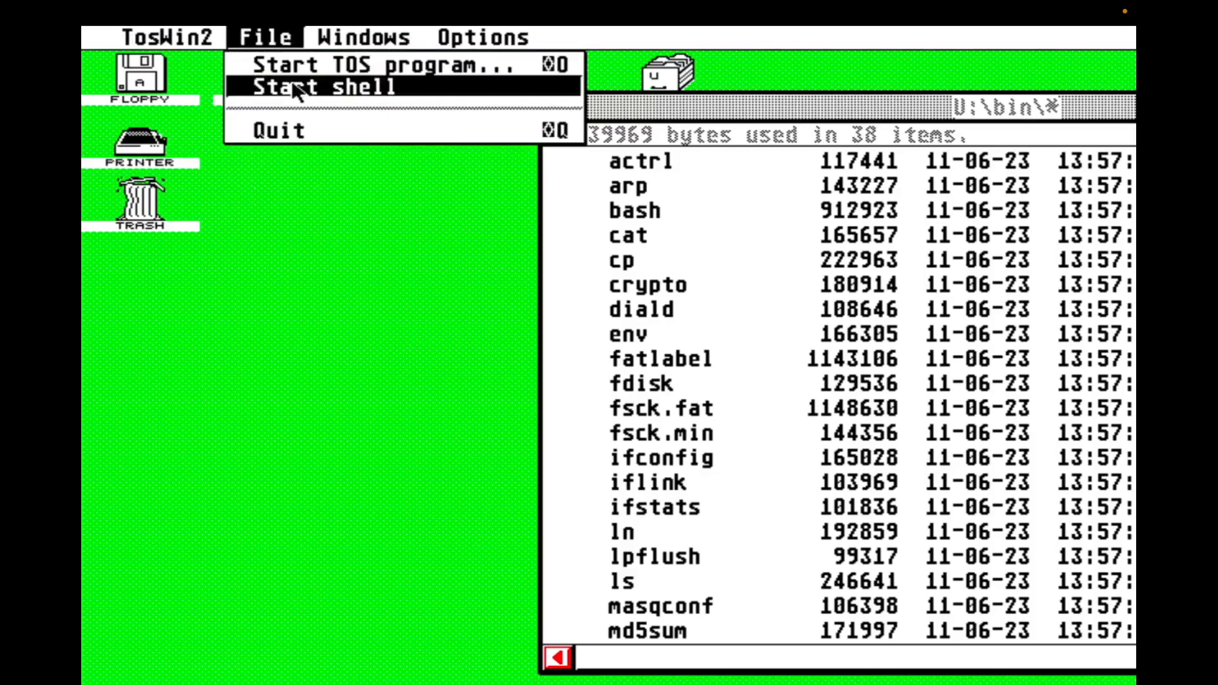
click(295, 89)
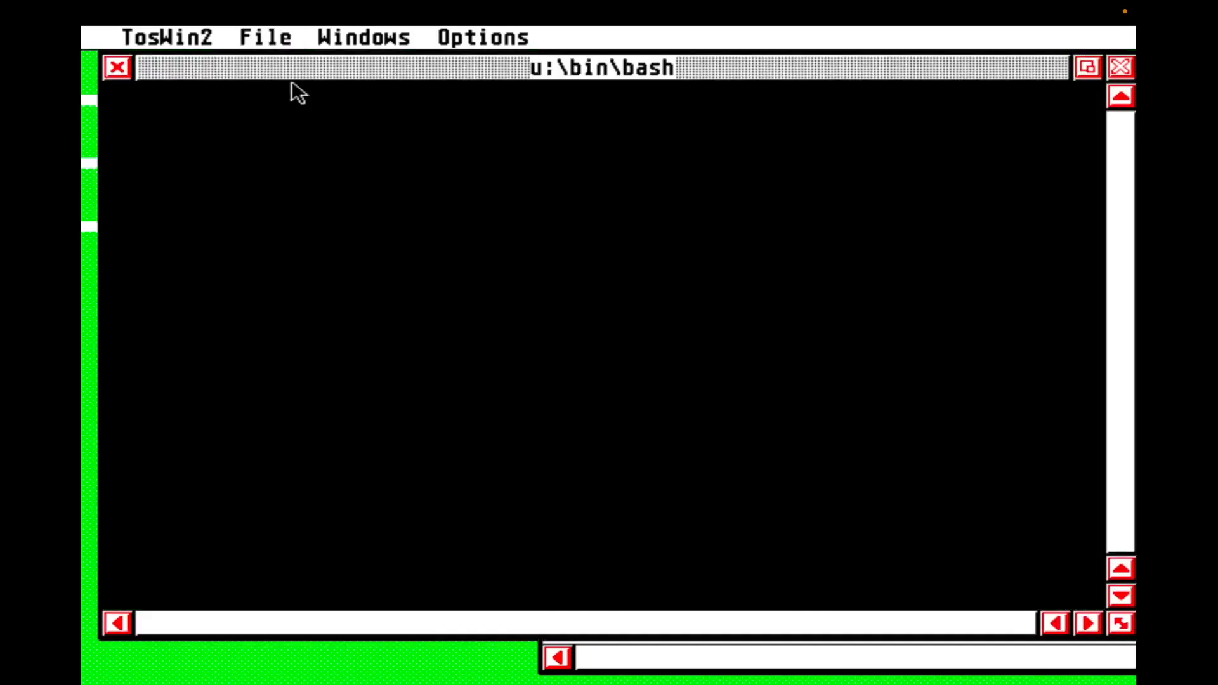
Step: List the root directory in the shell with ls / and close the shell window
text(ls /)
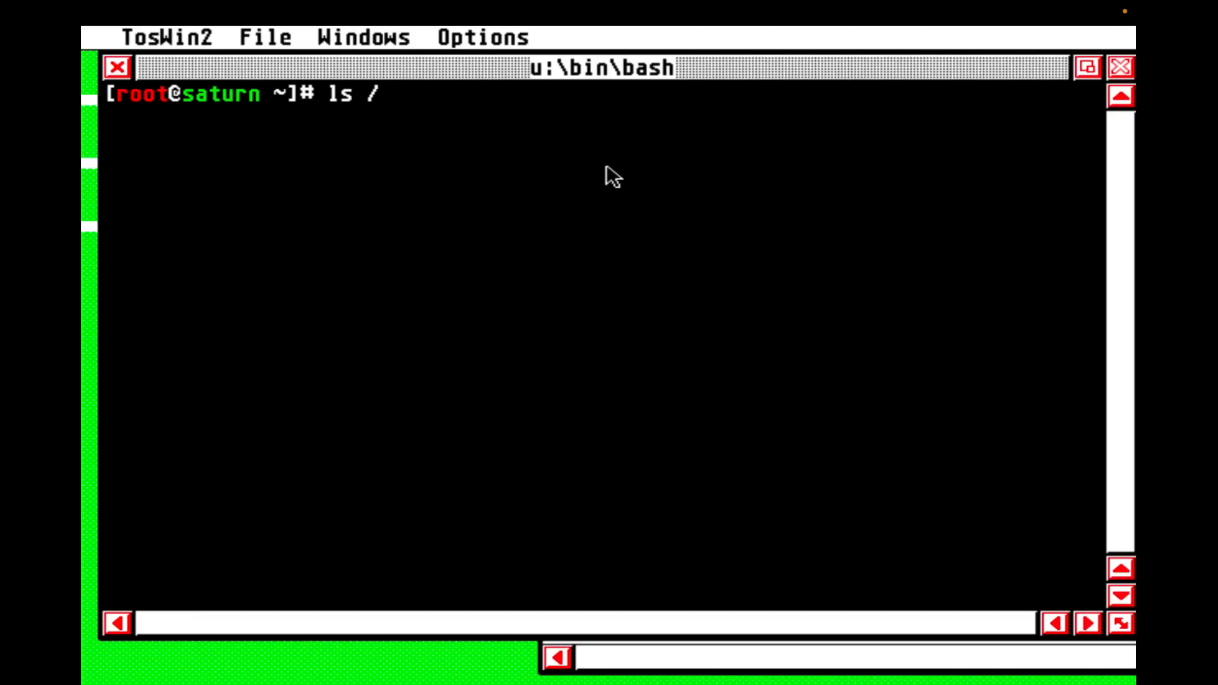
key(Return)
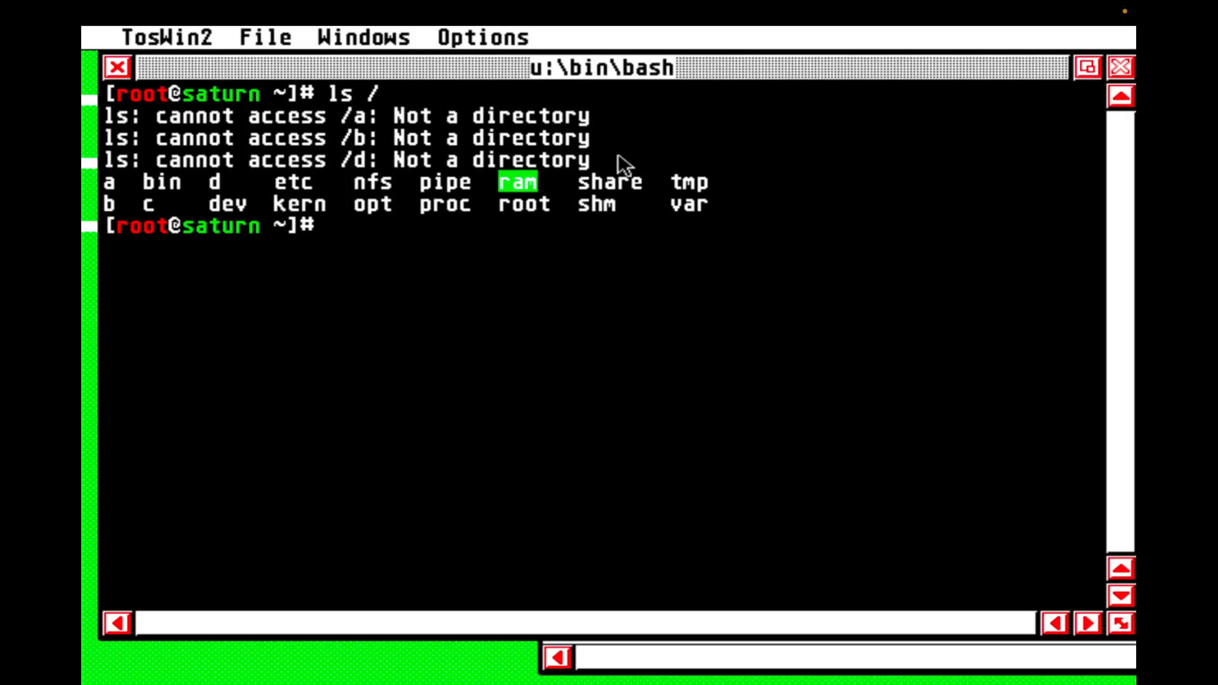
click(115, 67)
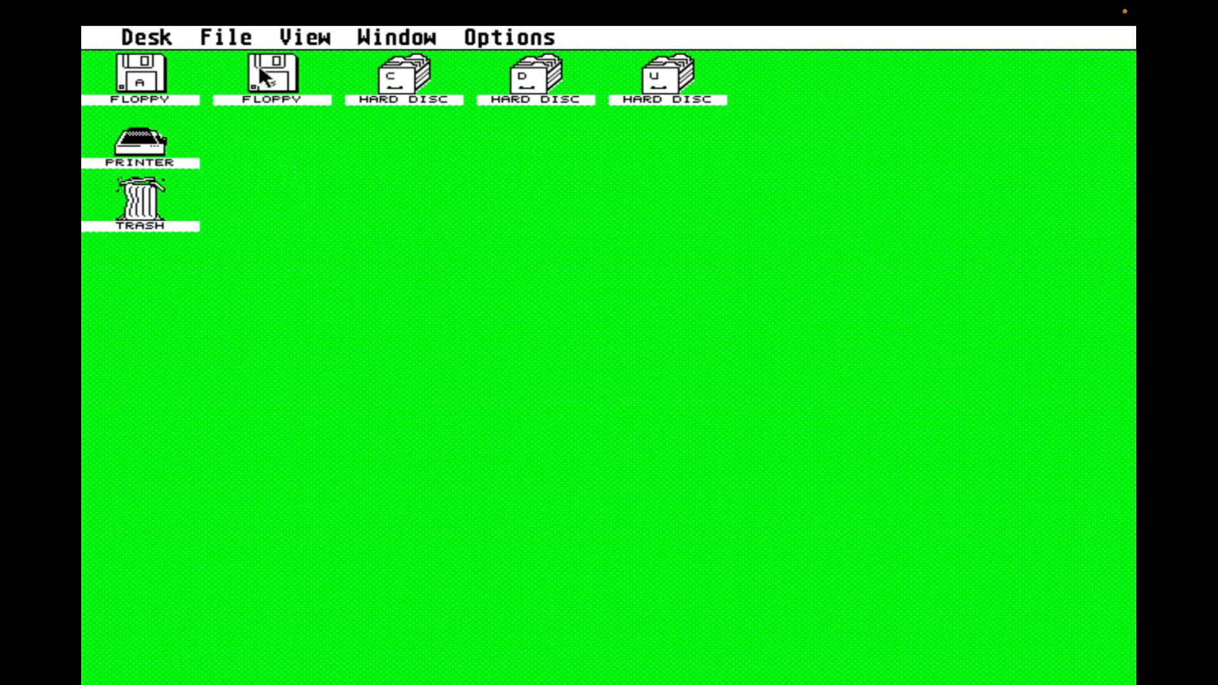
Step: Shut down the computer from Tera Desktop
mouse_move(225, 37)
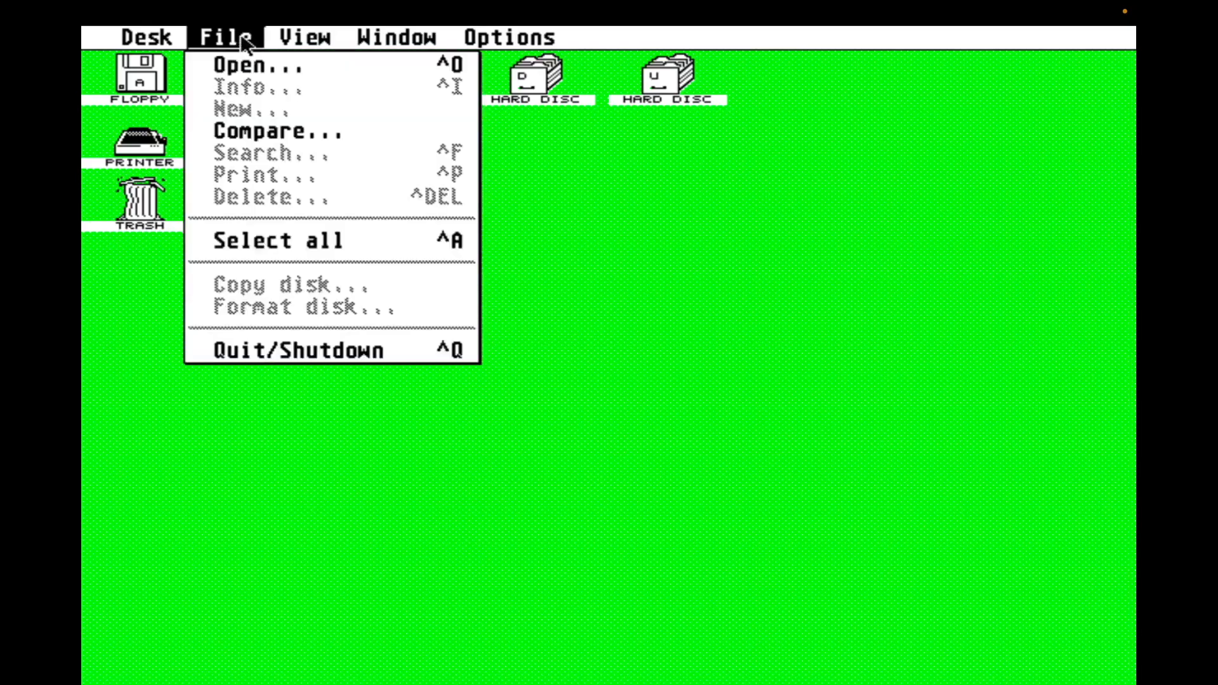
click(315, 364)
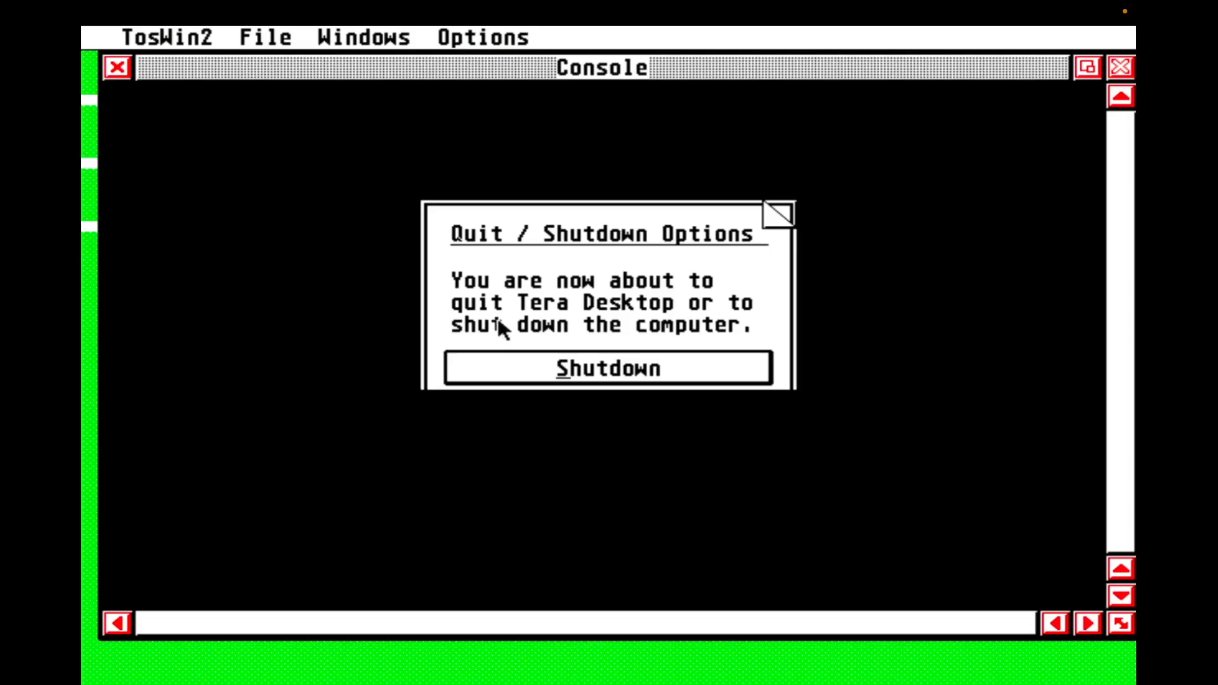
click(608, 369)
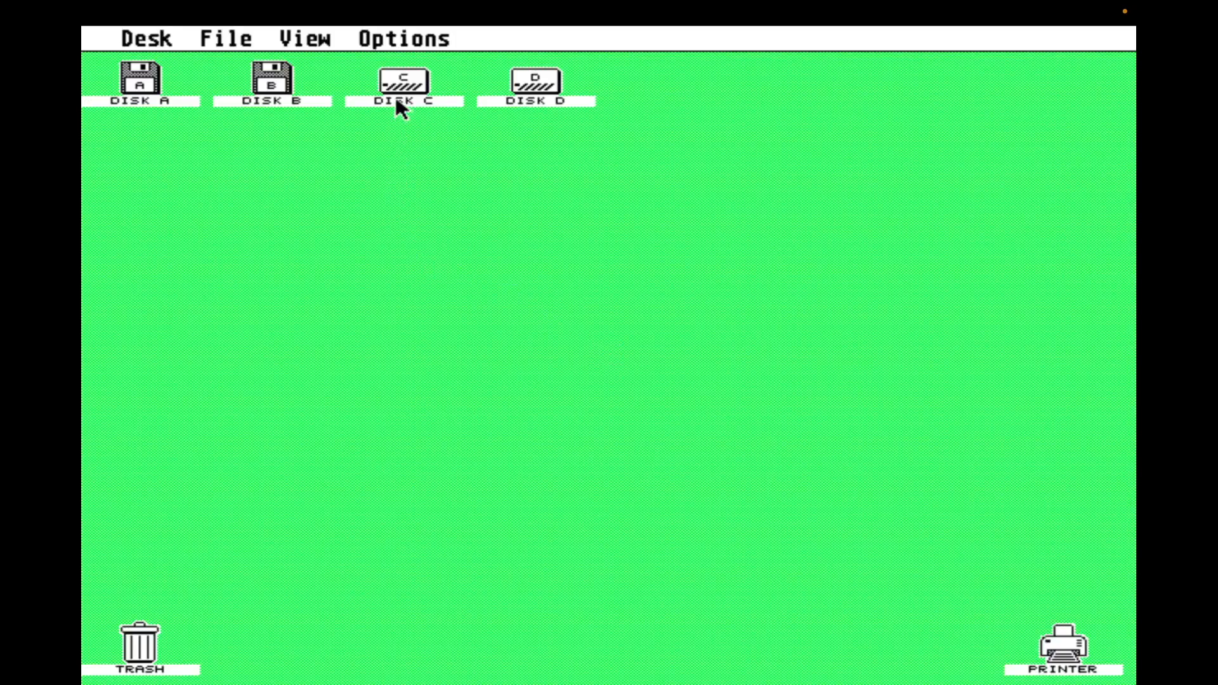
Step: Open the QED folder on drive C under MINT\1-19-DF5\SYS-ROOT\OPT, inside its GEM folder
double_click(399, 90)
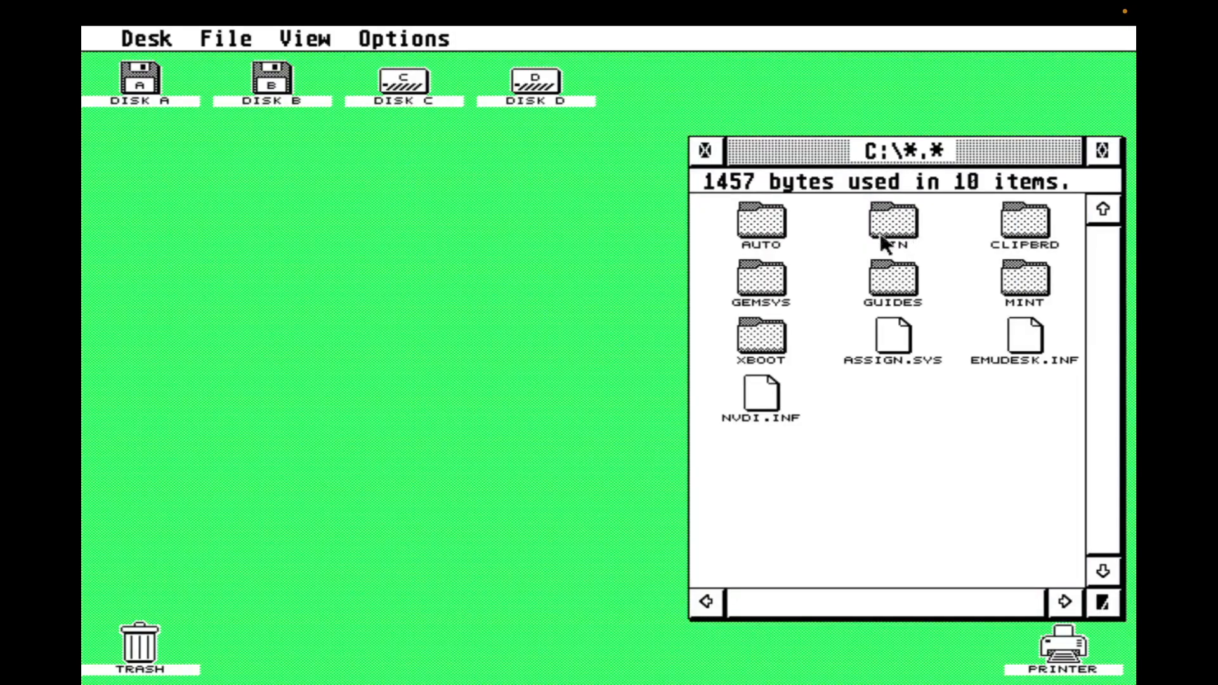
double_click(1024, 279)
double_click(759, 221)
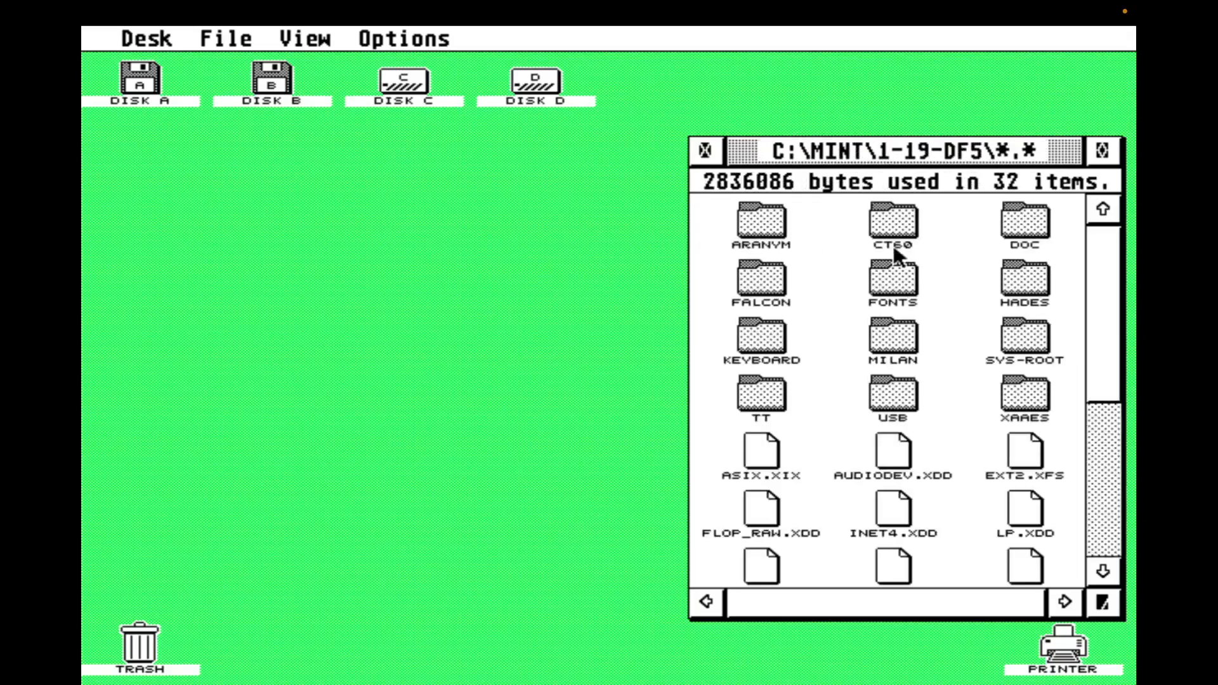
double_click(1012, 368)
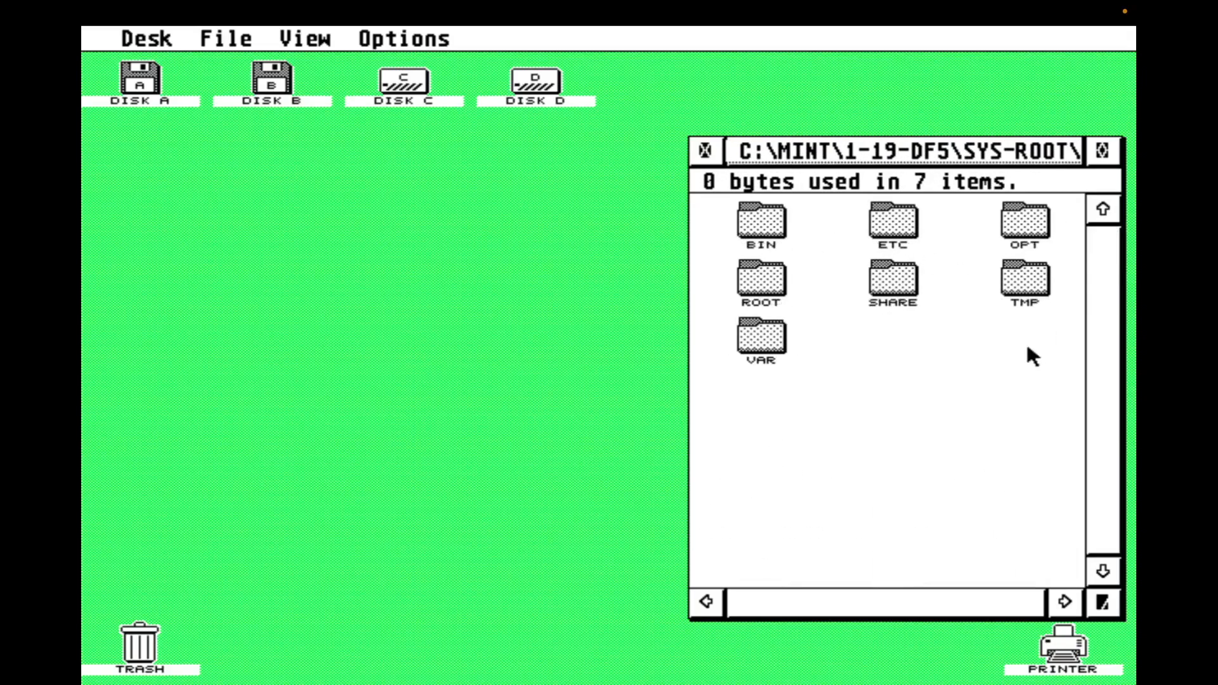
double_click(1013, 228)
double_click(753, 222)
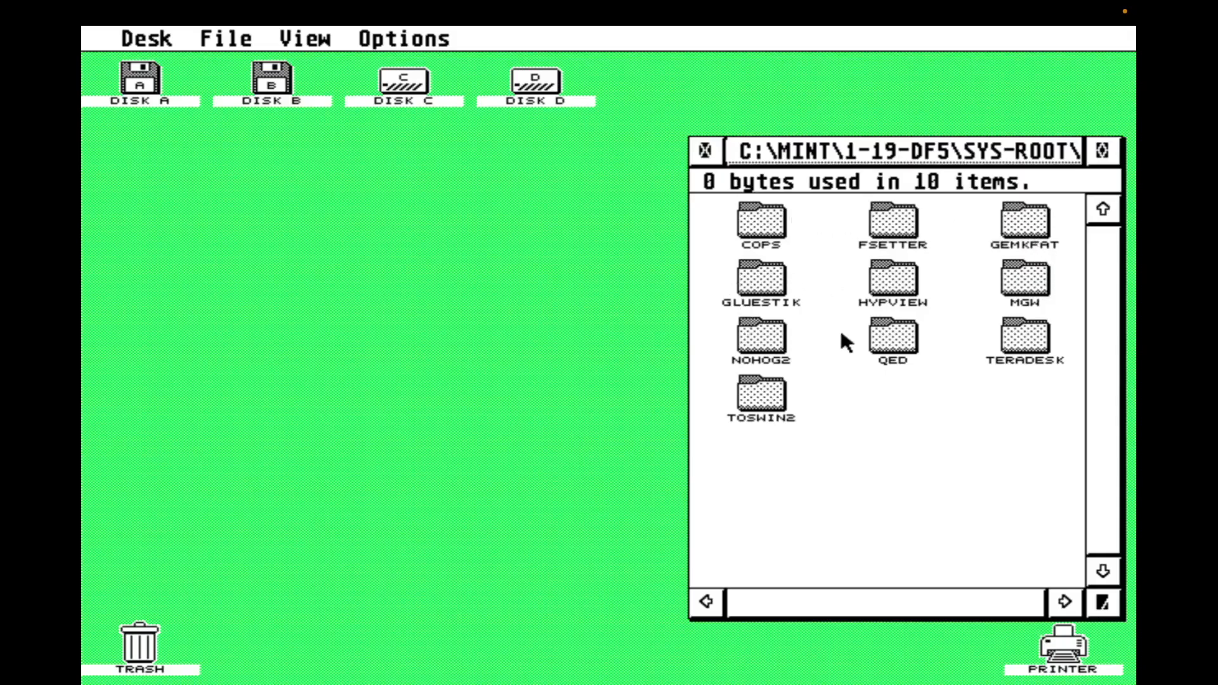
double_click(885, 336)
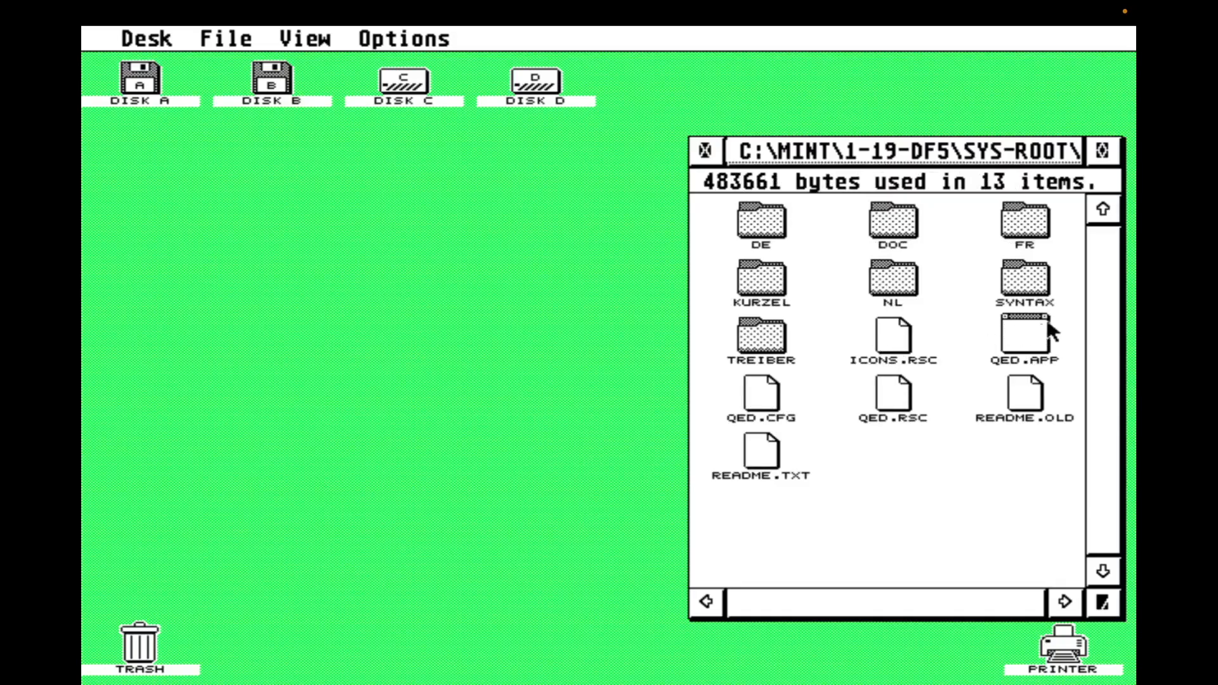
Step: Place a QED.APP shortcut on the EmuTOS desktop below the drive icons and close the drive C window
drag(1037, 321, 157, 360)
drag(901, 150, 558, 145)
click(360, 146)
click(360, 145)
click(361, 146)
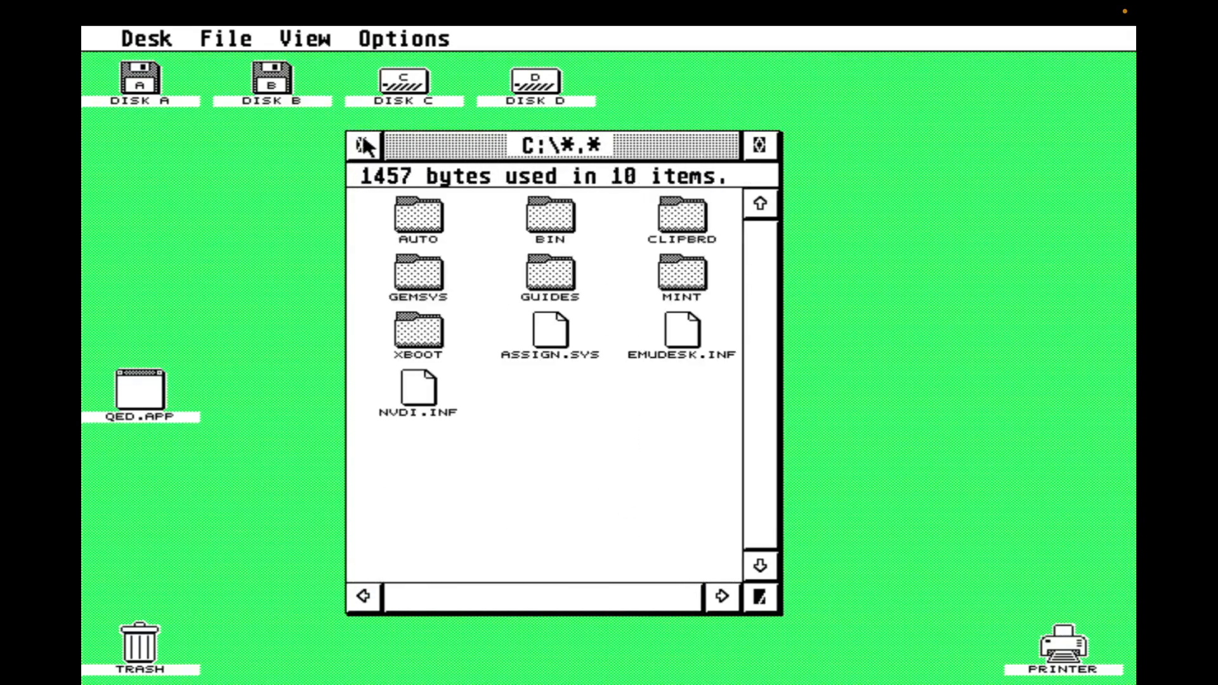
click(360, 146)
Step: Save the EmuTOS desktop and restart the machine into FreeMiNT through XBoot
mouse_move(413, 37)
click(453, 283)
click(568, 390)
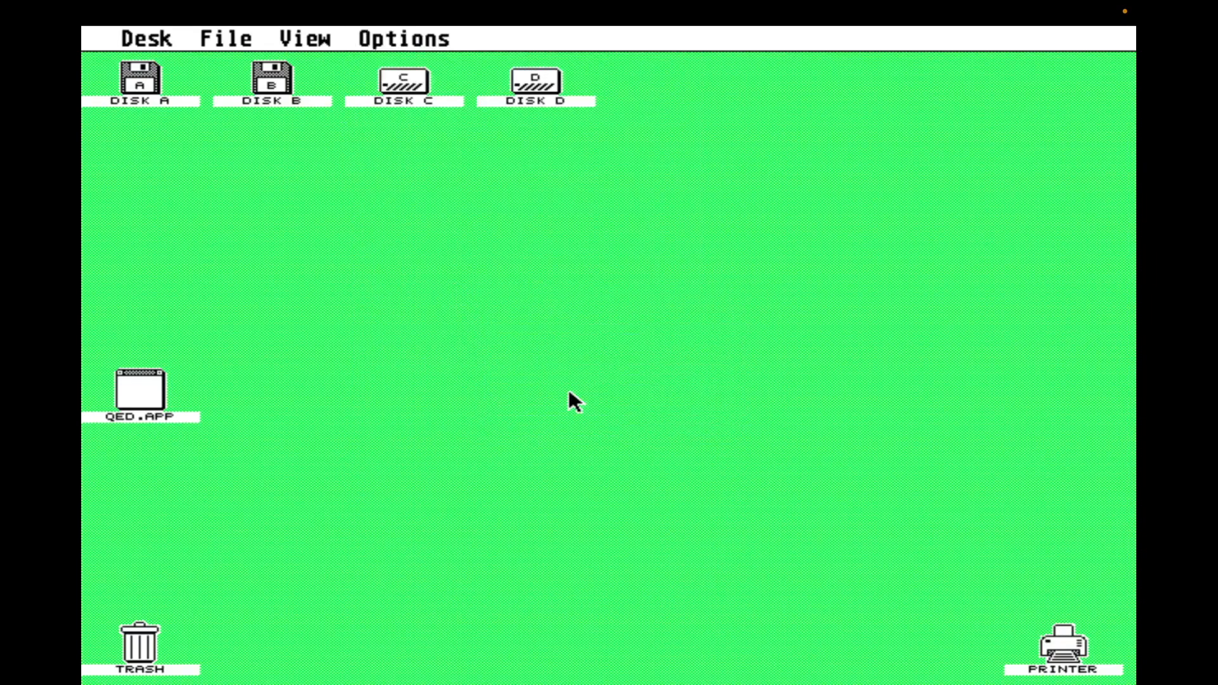
key(ctrl+alt+Delete)
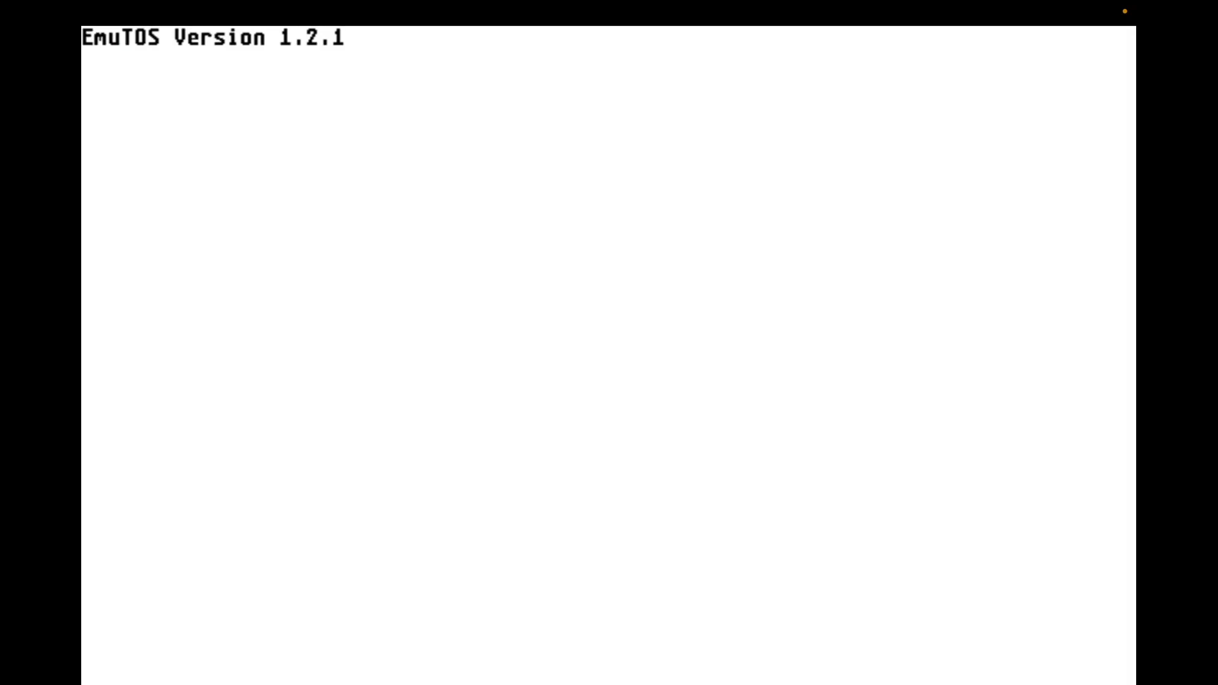
double_click(893, 151)
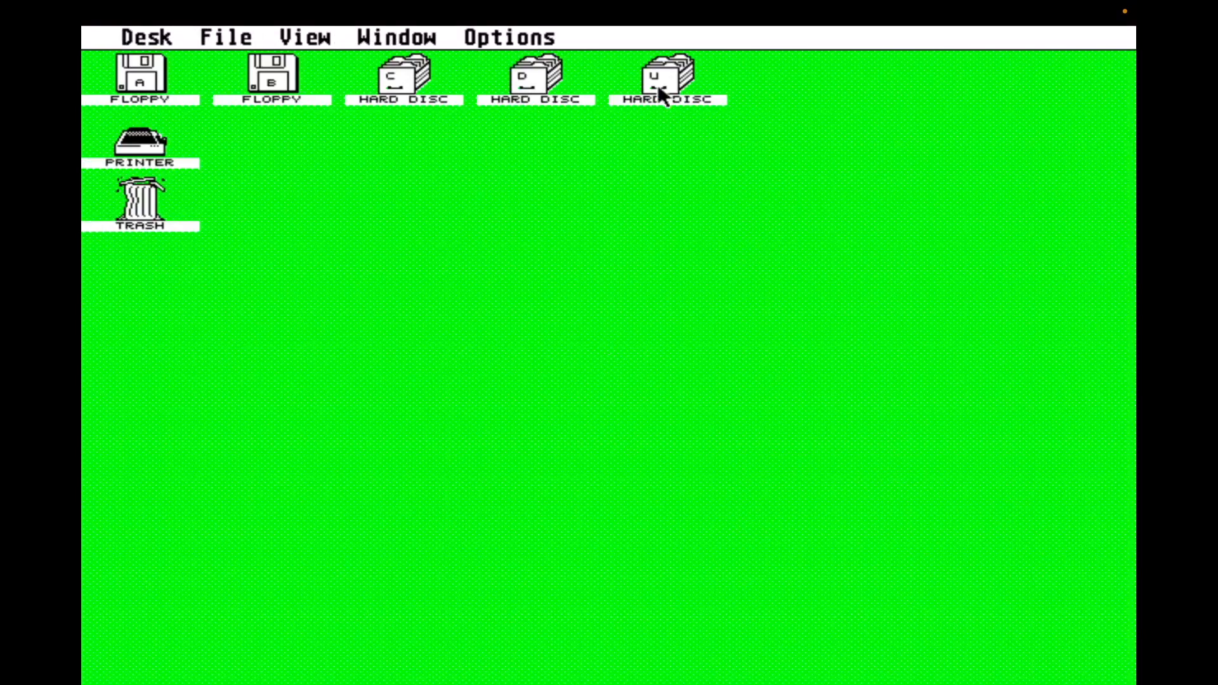
Step: Open U:\opt\gem\qed and place a qed.app shortcut on the desktop below the trash
click(658, 86)
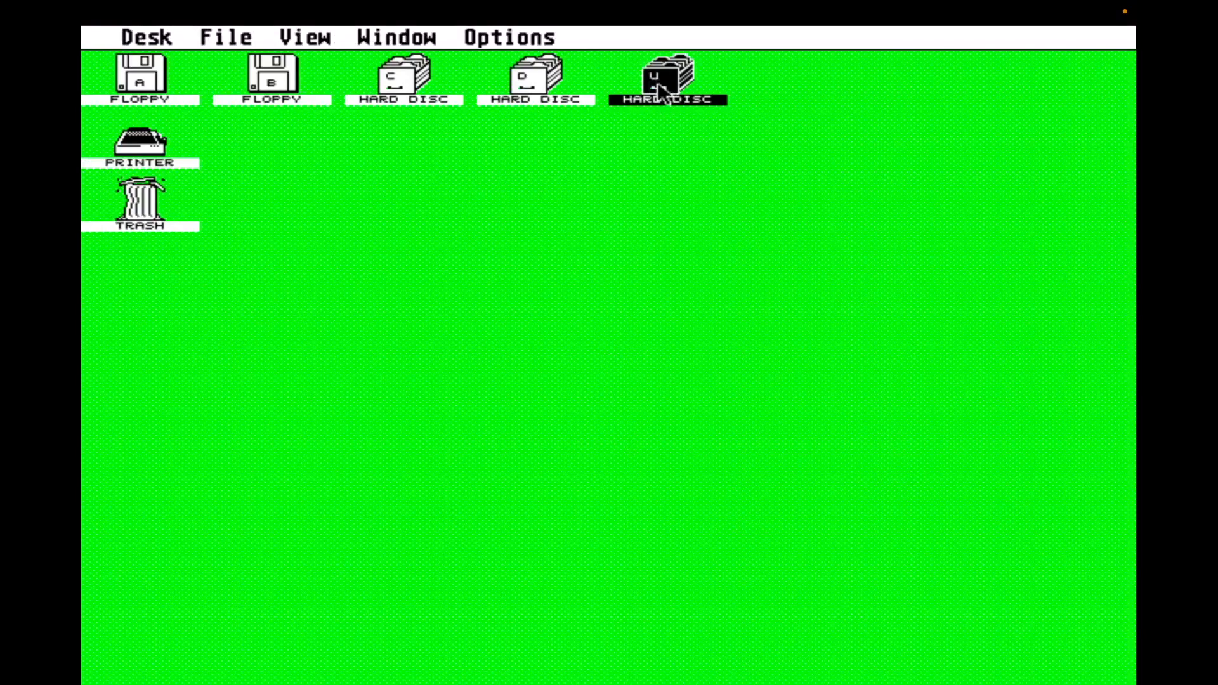
double_click(657, 86)
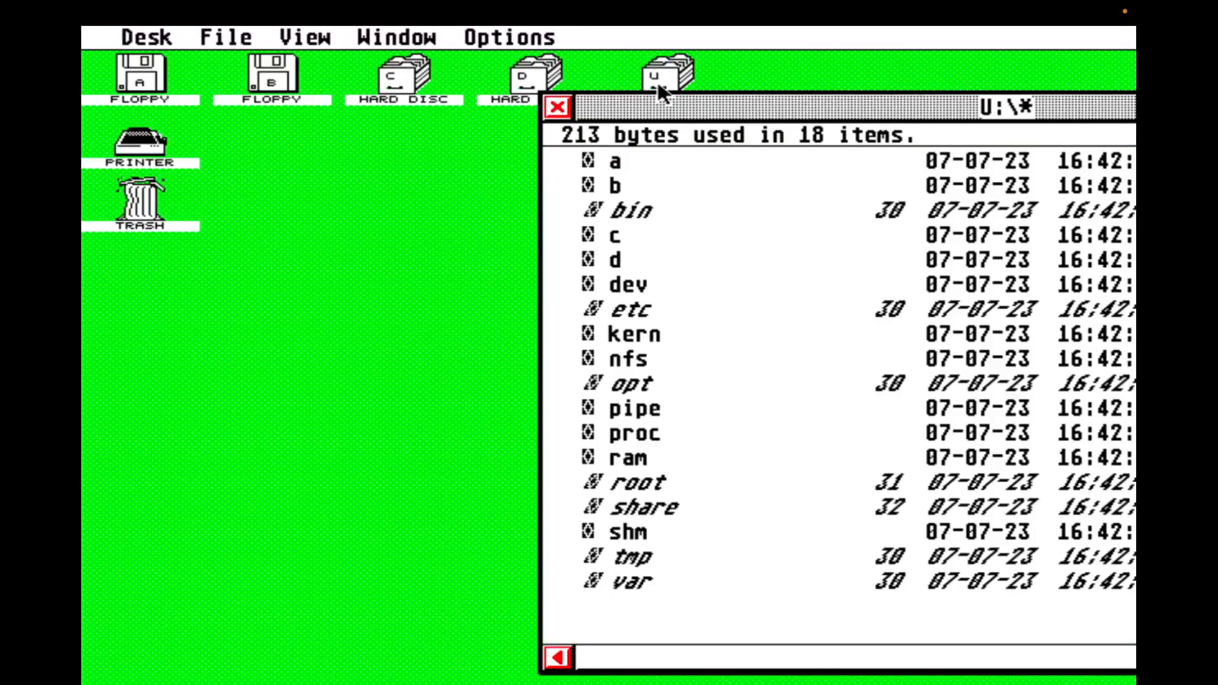
double_click(642, 389)
double_click(627, 165)
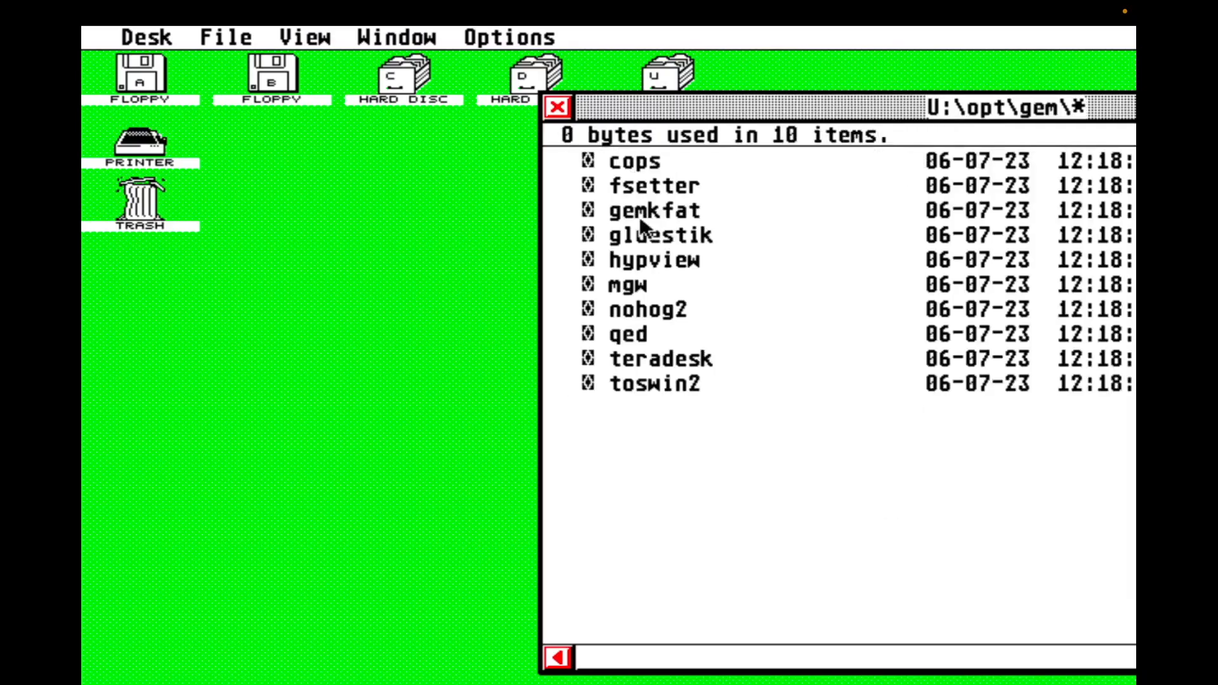
double_click(640, 334)
drag(677, 351, 189, 402)
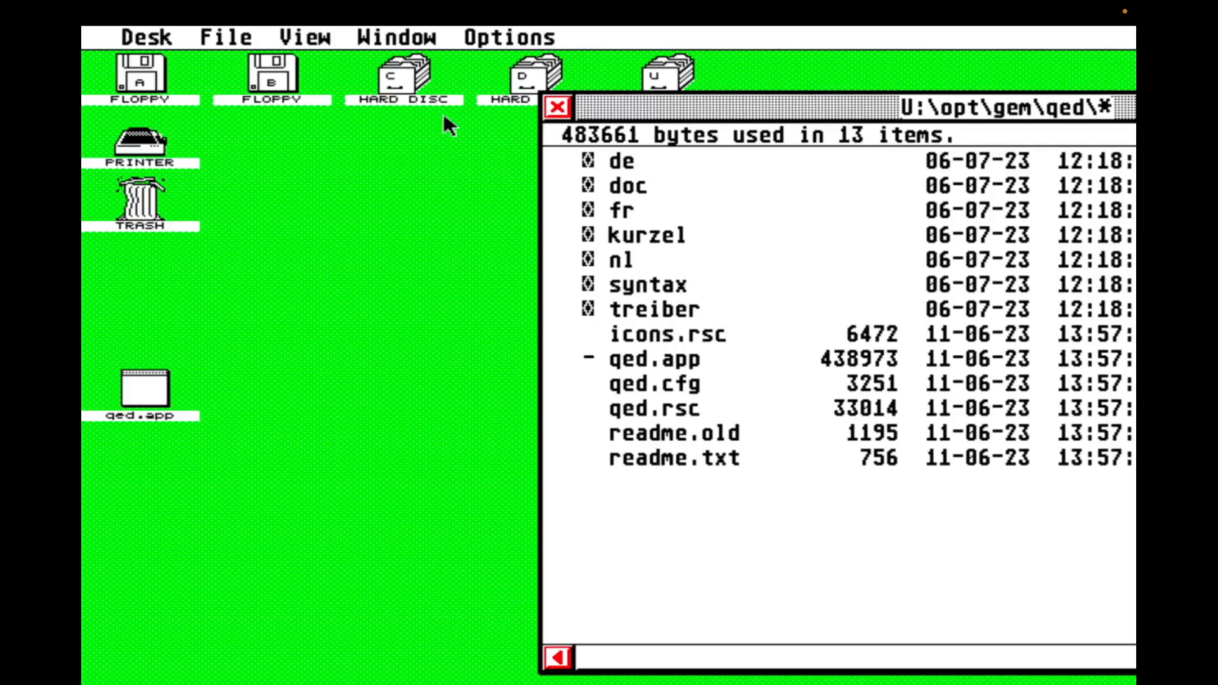
Step: Close the drive U window and save the Tera Desktop settings
click(557, 108)
click(558, 108)
click(560, 108)
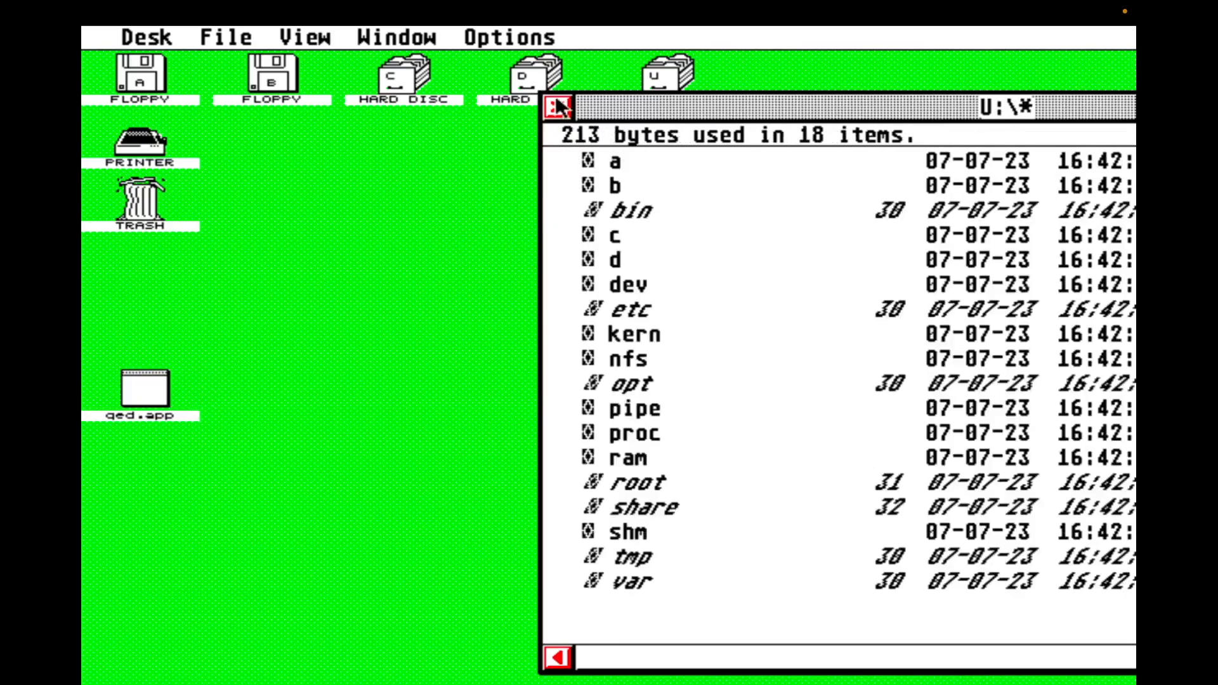
click(559, 108)
mouse_move(505, 38)
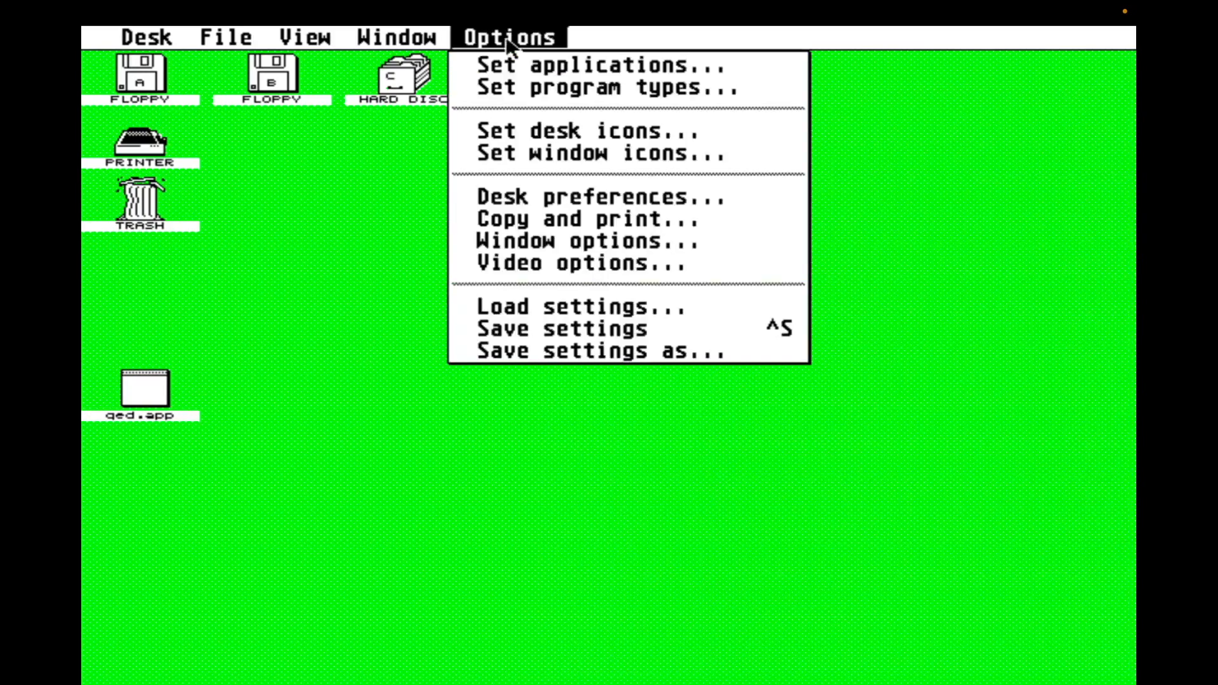
click(559, 331)
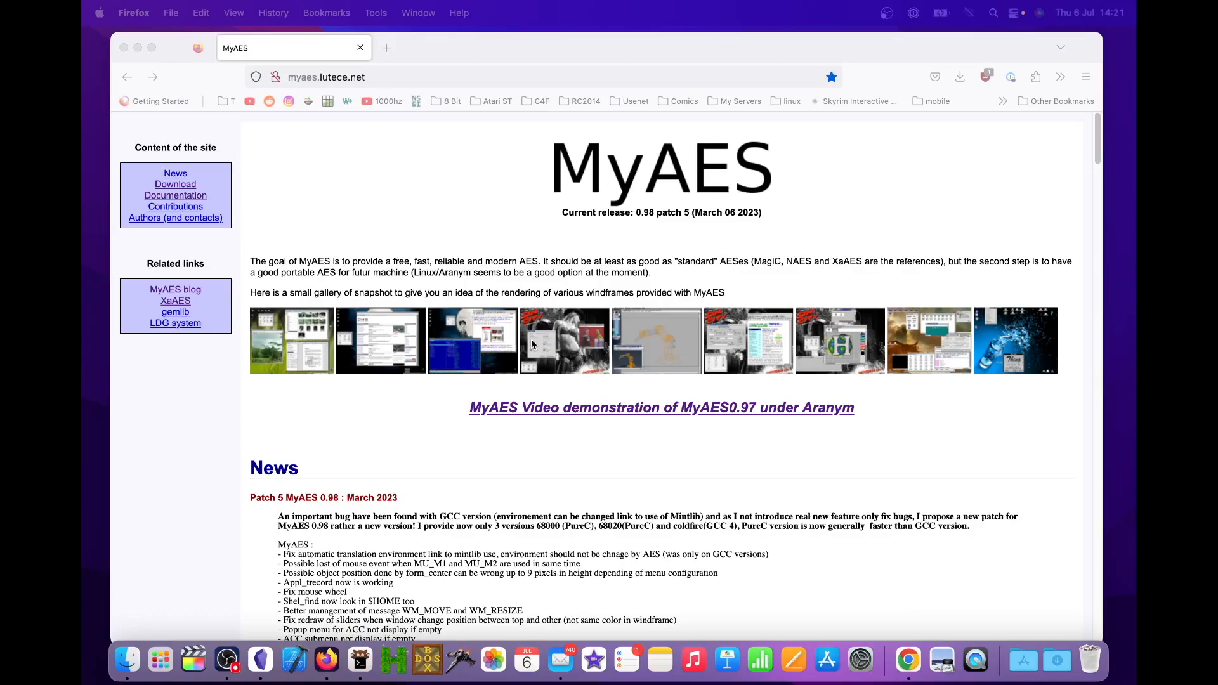
Step: On the MyAES website in Firefox, view two of the gallery screenshots and go to the Download section
click(349, 77)
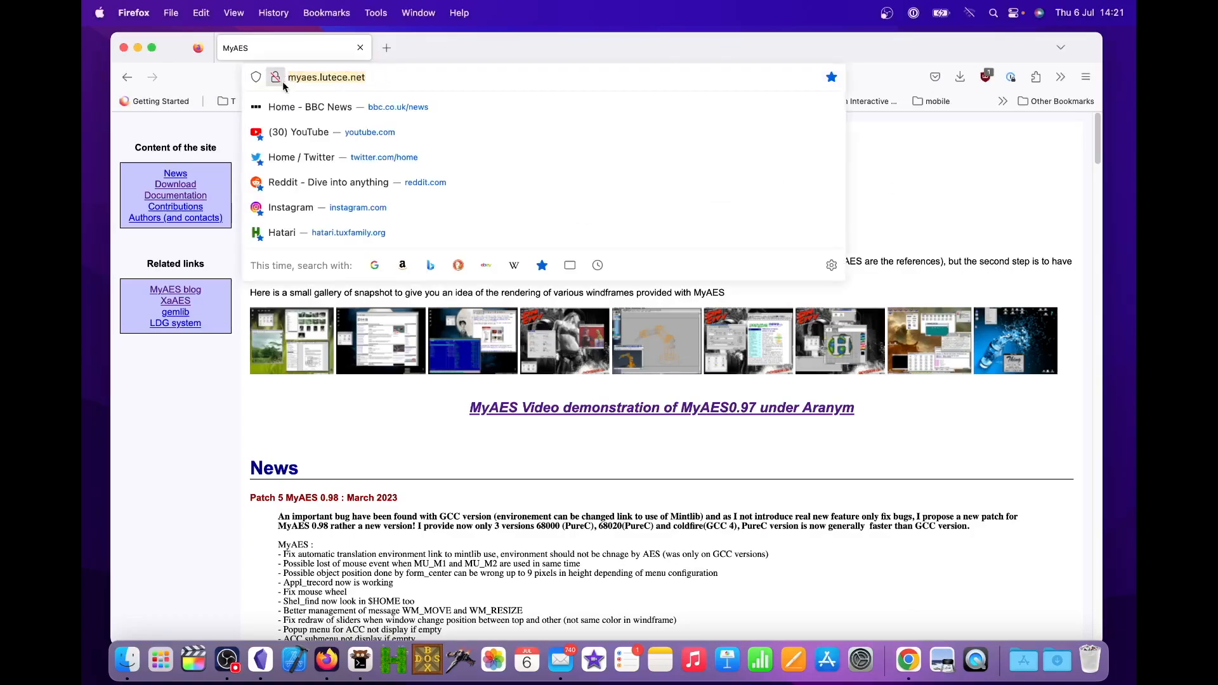
click(391, 407)
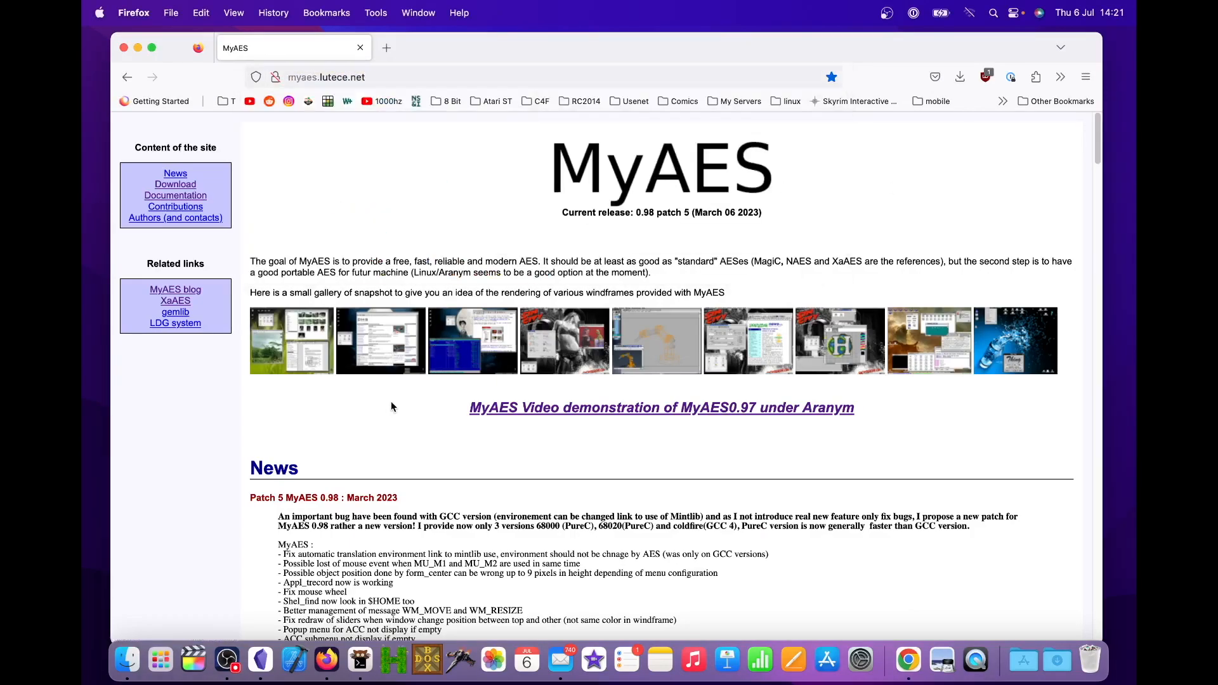
click(314, 341)
click(126, 78)
click(770, 350)
click(127, 77)
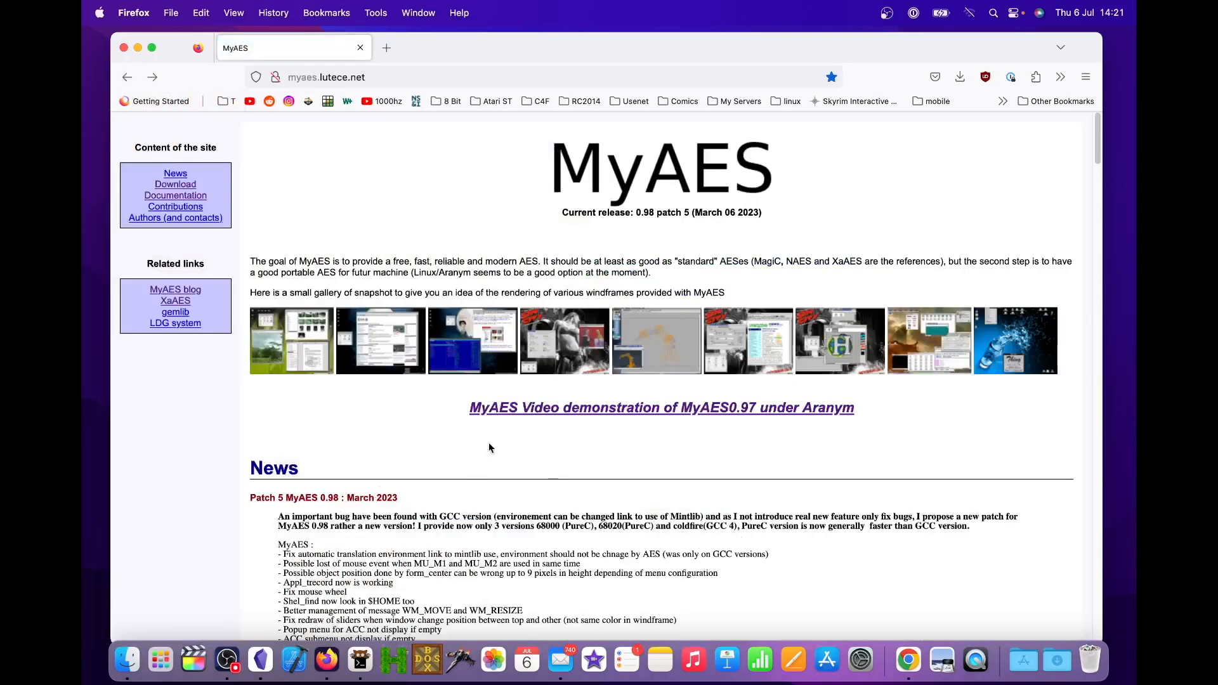
click(188, 184)
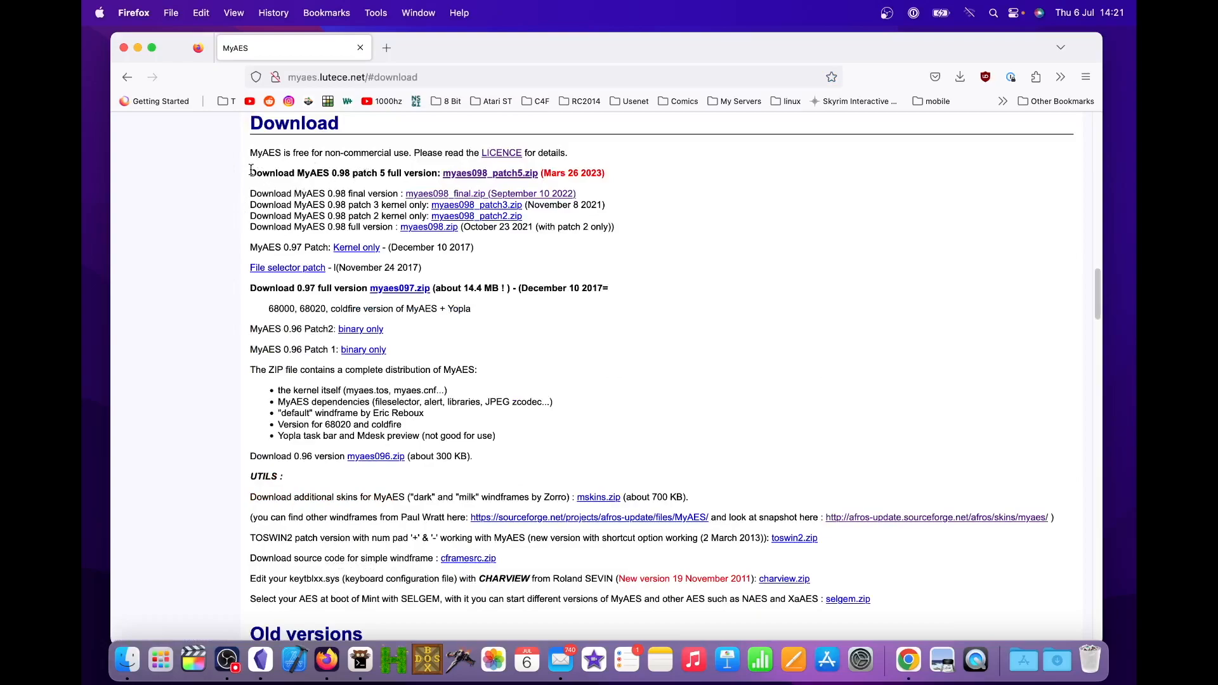
Step: Highlight the MyAES 0.98 patch 5 full version line, switch to Hatari and open D:\0023\MYAES098
drag(250, 170, 411, 177)
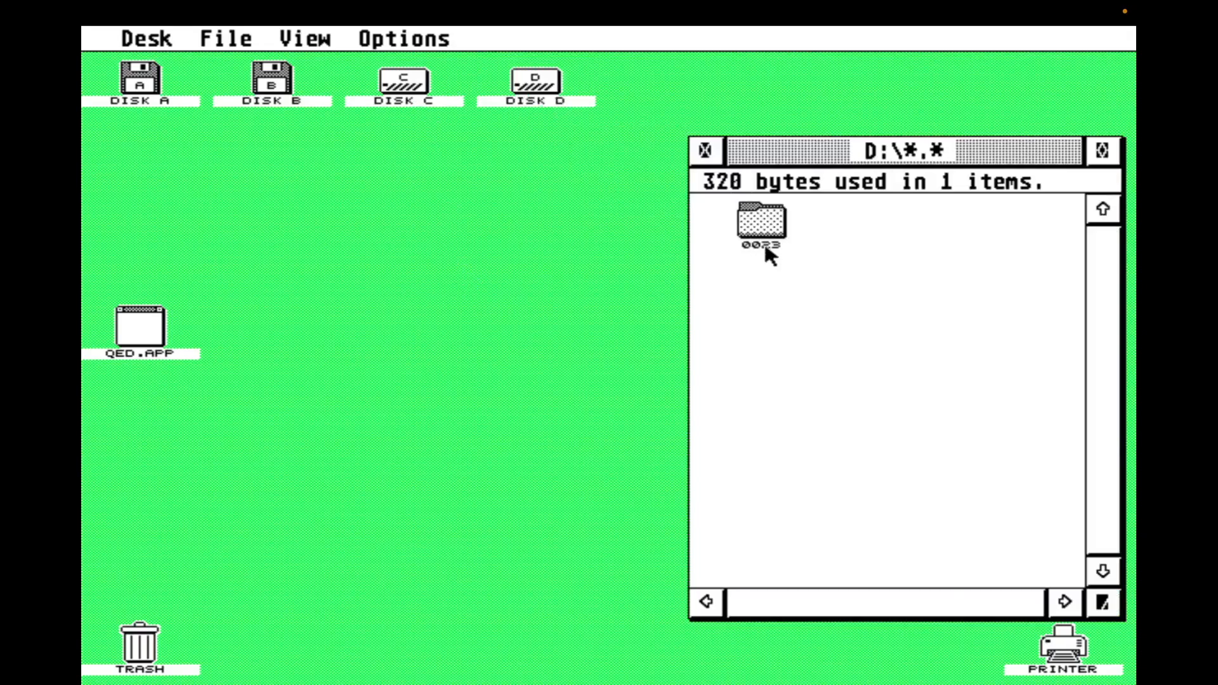
double_click(775, 229)
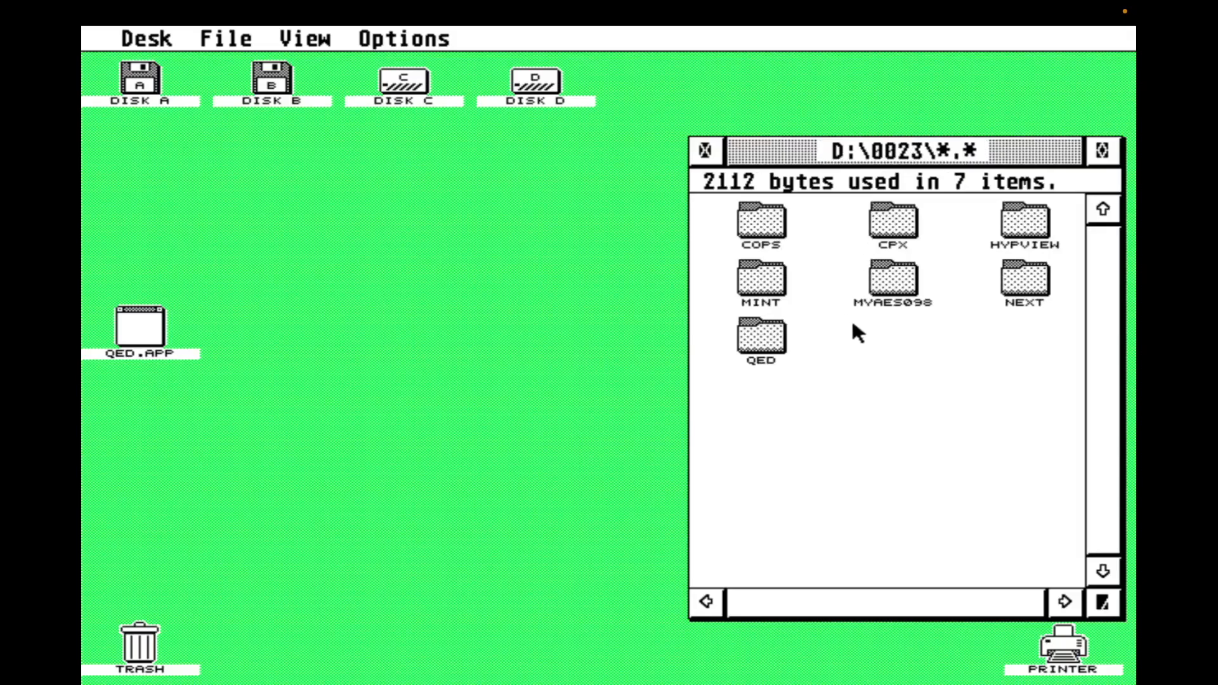
double_click(906, 289)
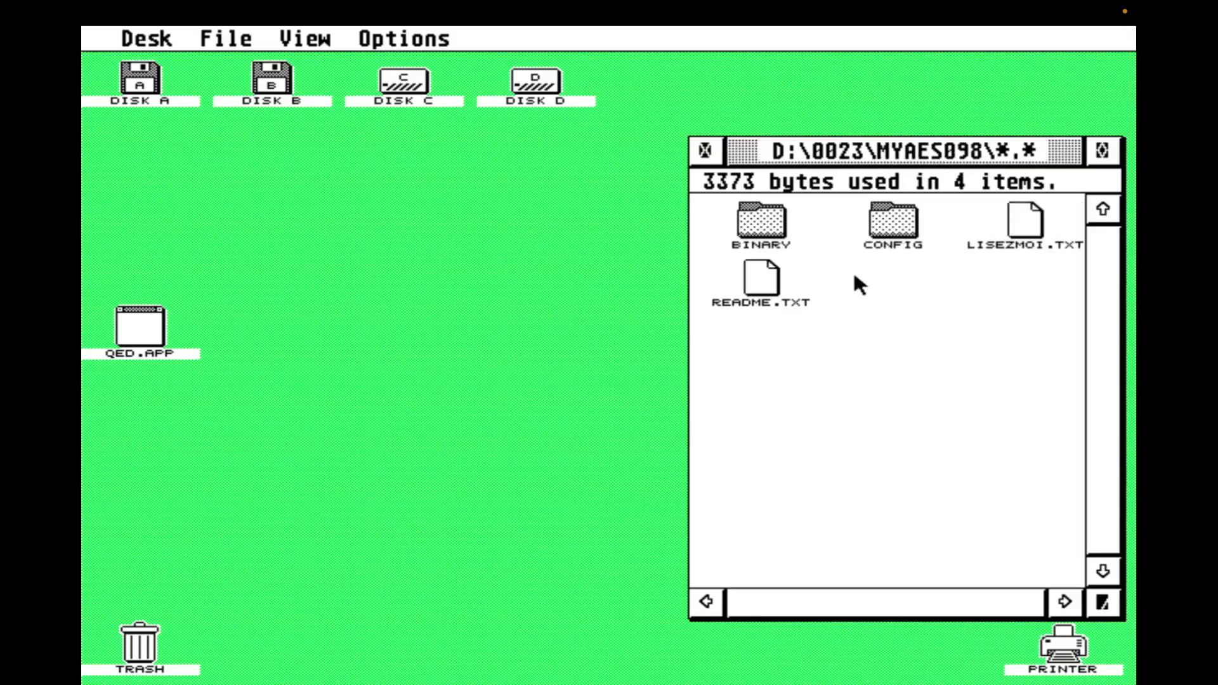
Step: Open C:\GEMSYS in a second window beside the MYAES098 one and enlarge that window downward
double_click(397, 89)
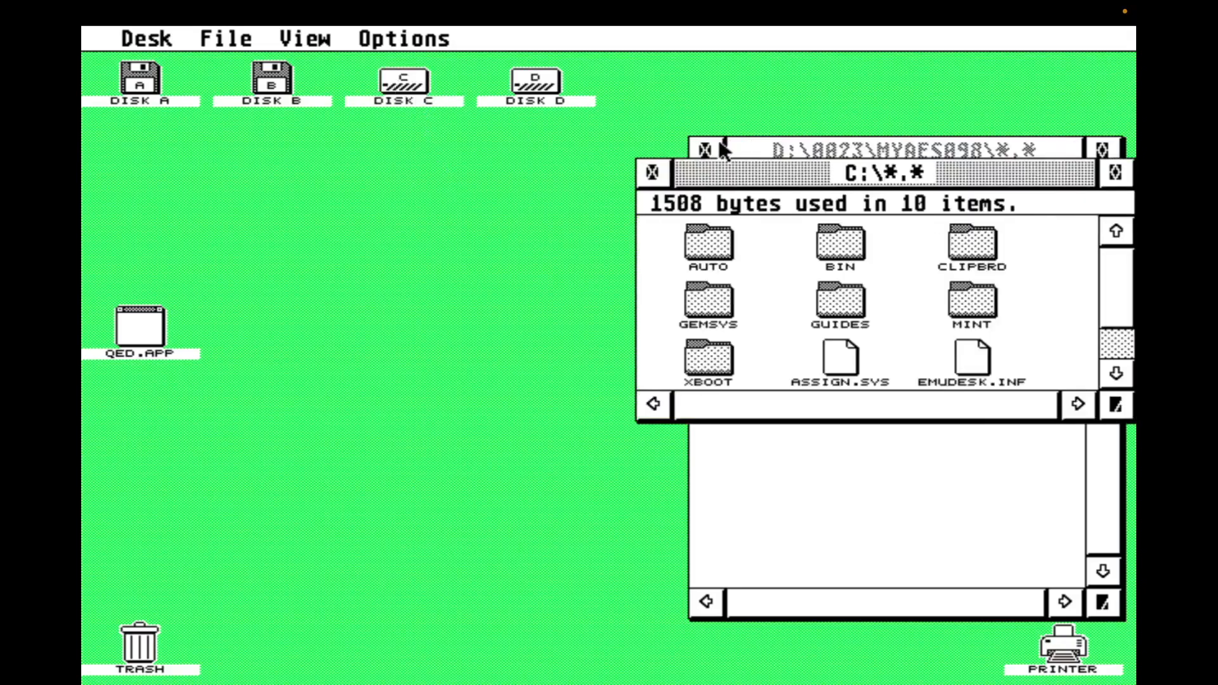
drag(751, 171, 246, 183)
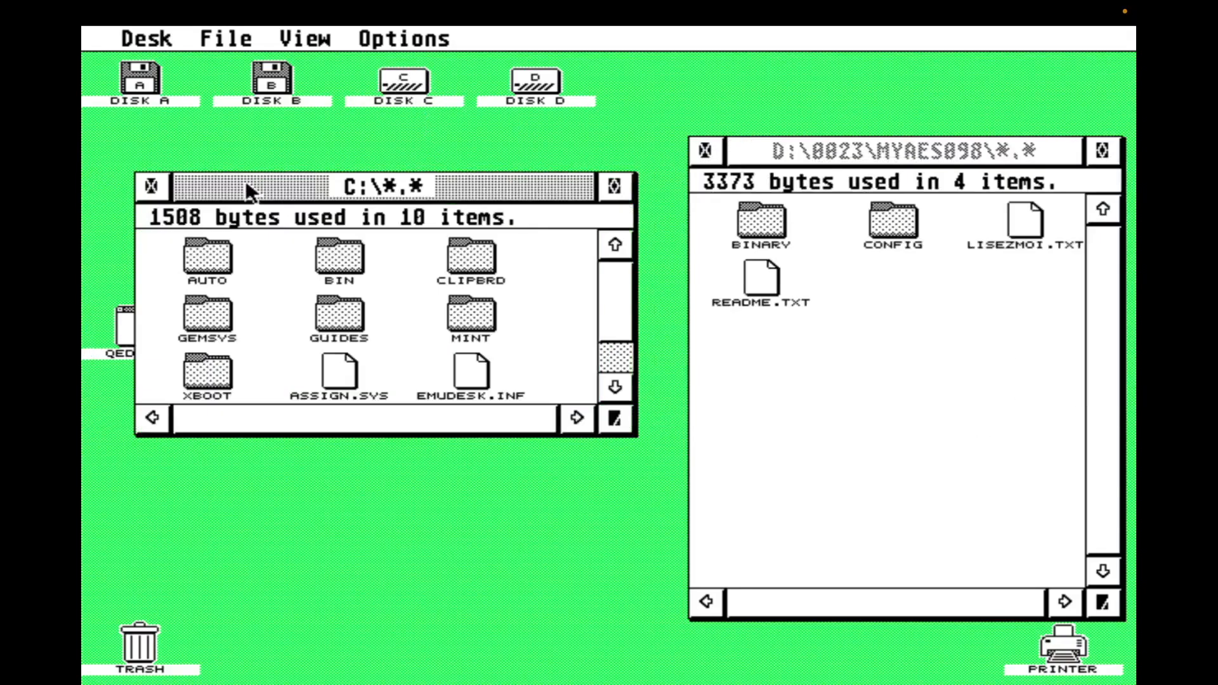
double_click(204, 315)
drag(614, 419, 619, 625)
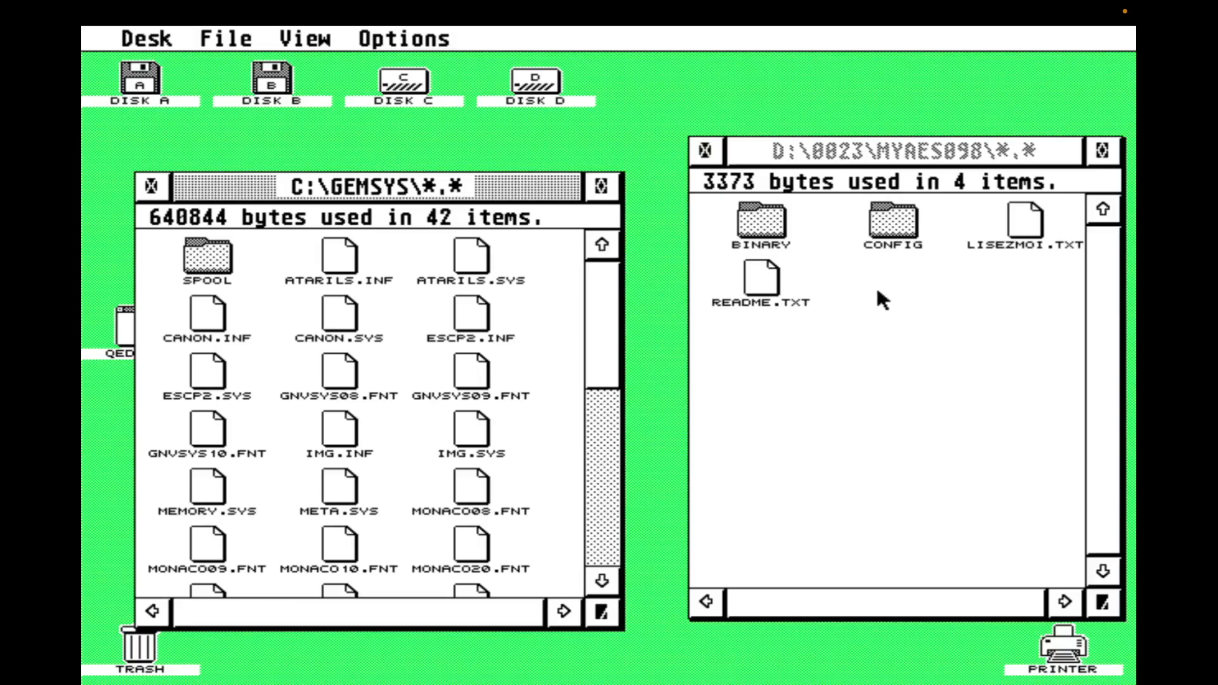
Step: Copy the MYAES folder from CONFIG\68020 of MYAES098 into C:\GEMSYS
click(899, 222)
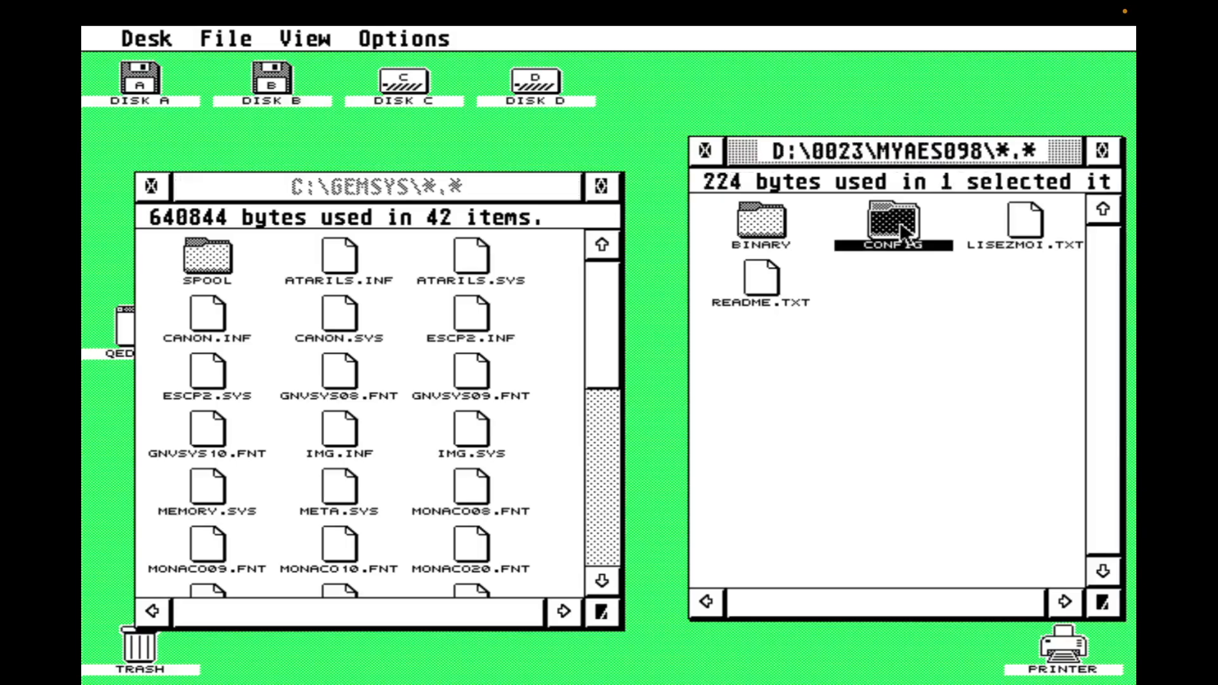
double_click(899, 222)
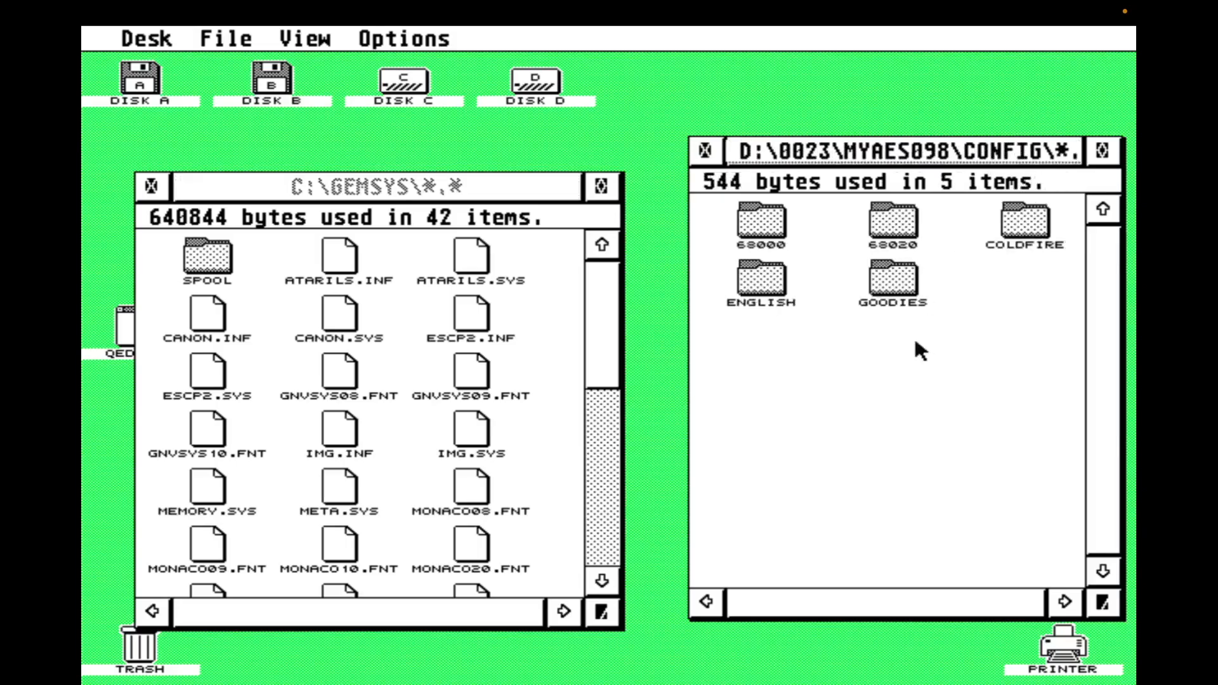
double_click(898, 218)
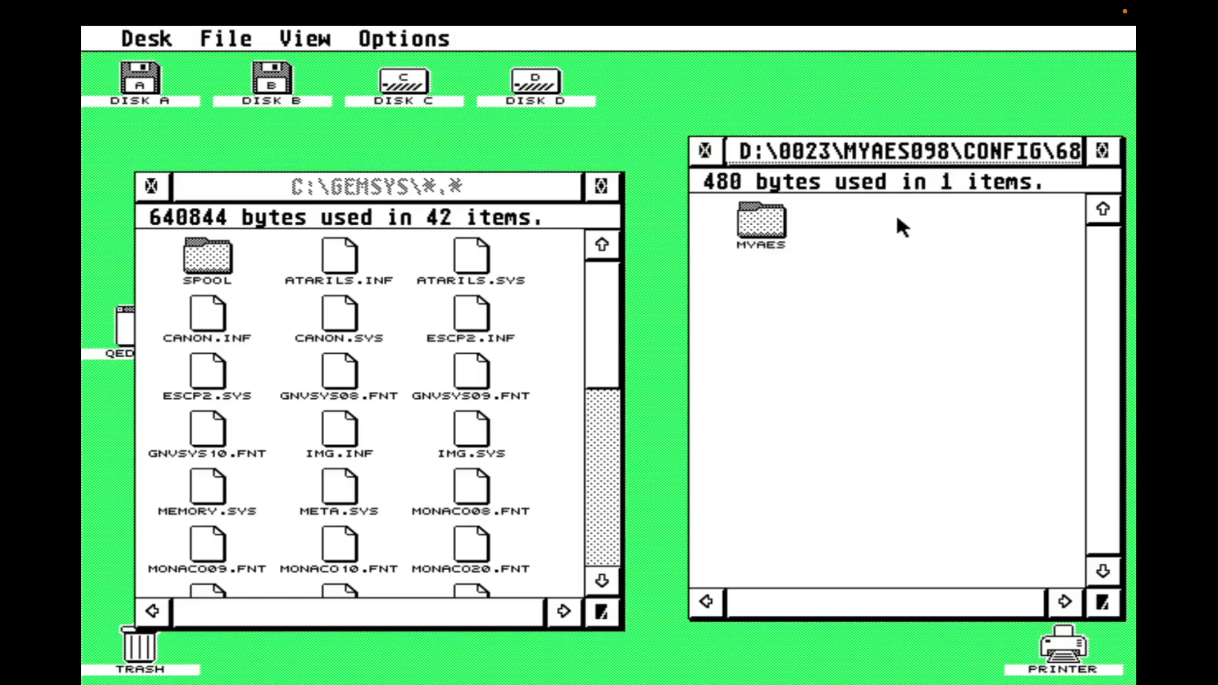
drag(773, 216, 403, 382)
click(519, 420)
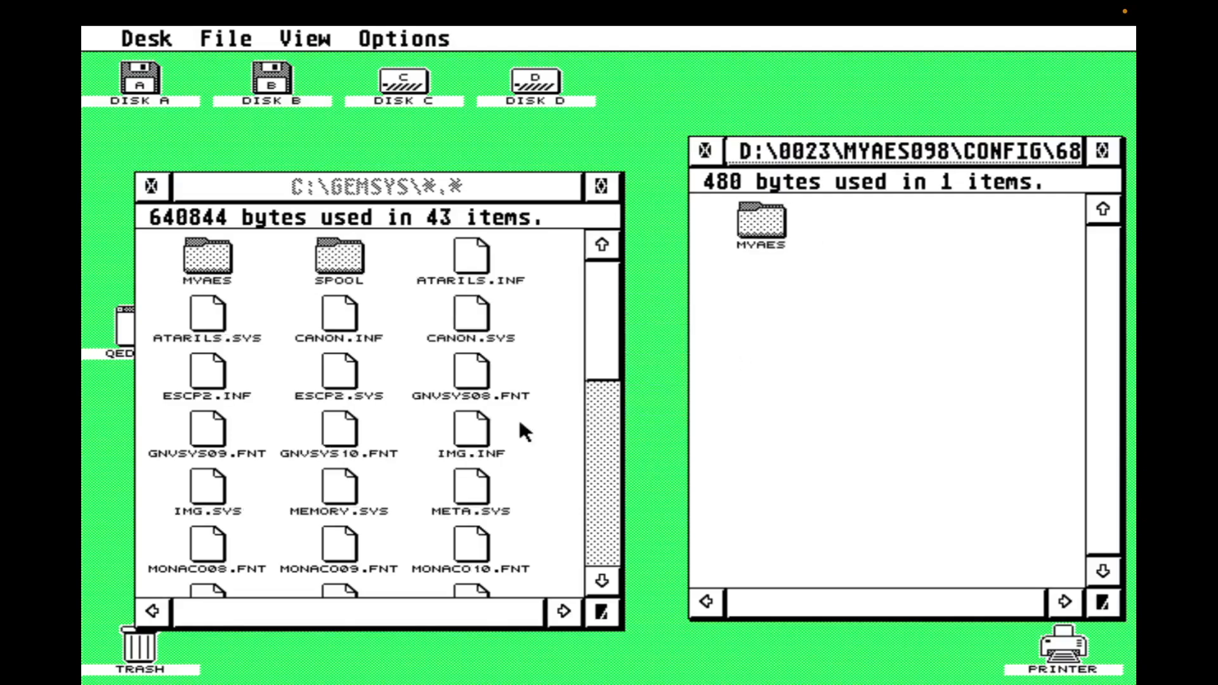
Step: Open C:\GEMSYS\MYAES and copy MYAES020.PRG from BINARY\68020 of MYAES098 into it, accepting the same name for the copy
click(216, 257)
double_click(214, 257)
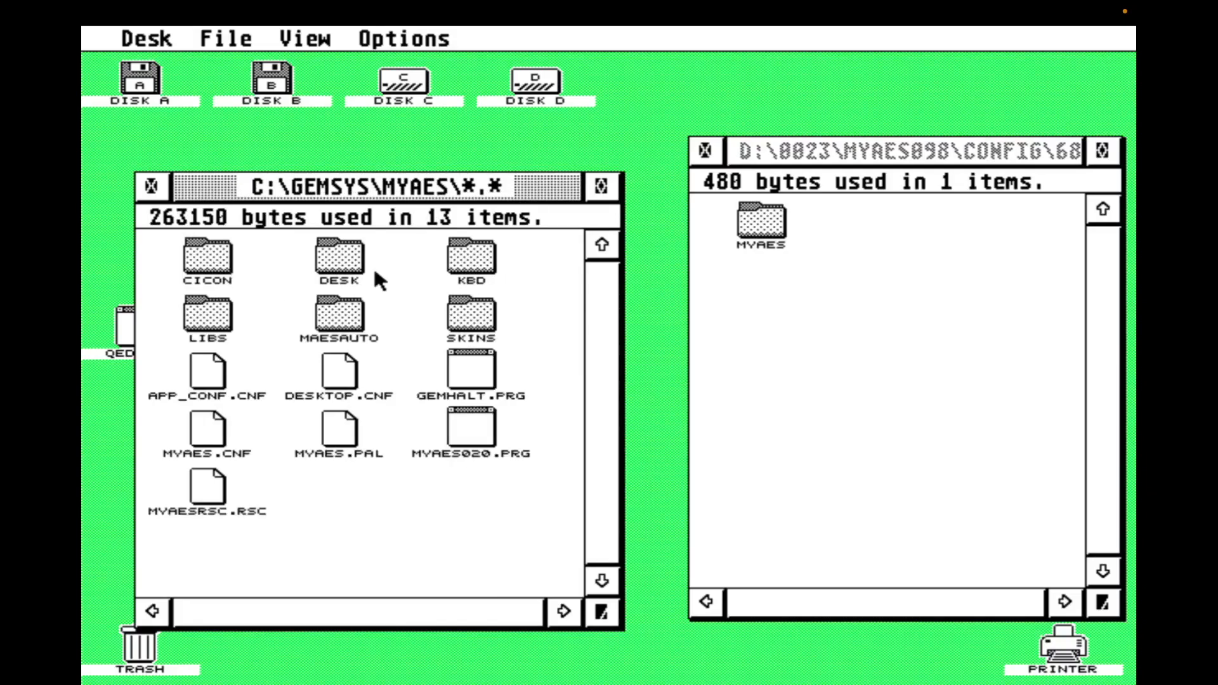
click(706, 151)
click(705, 151)
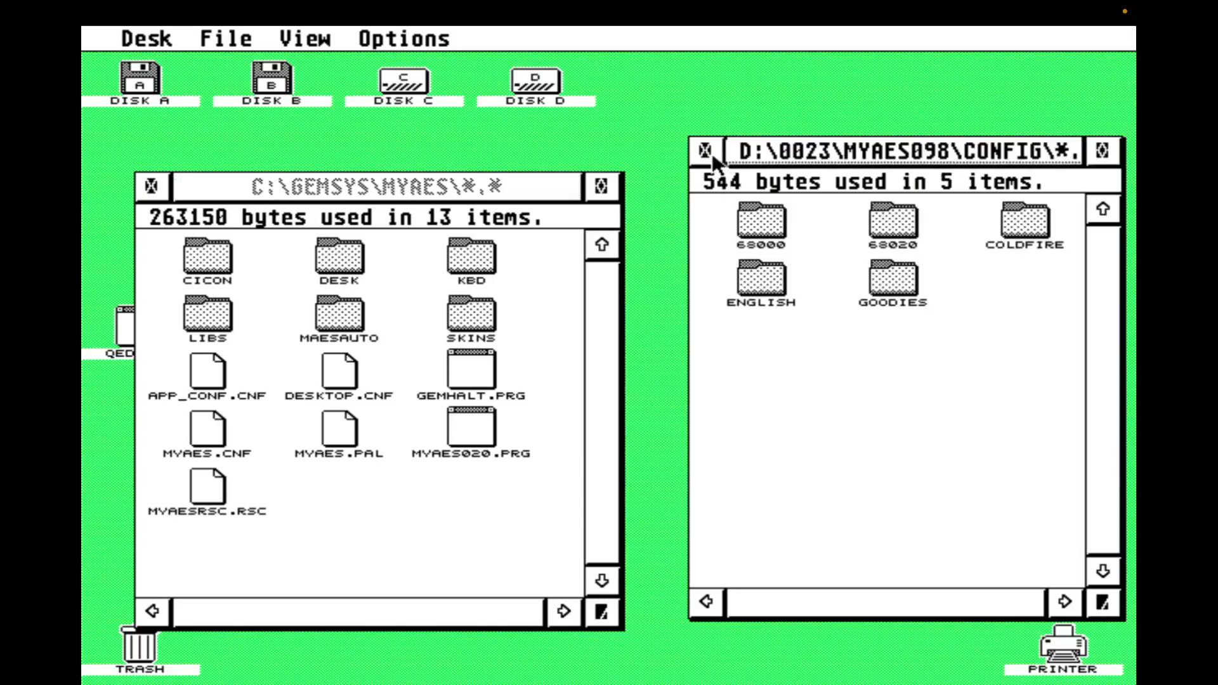
click(706, 151)
double_click(754, 220)
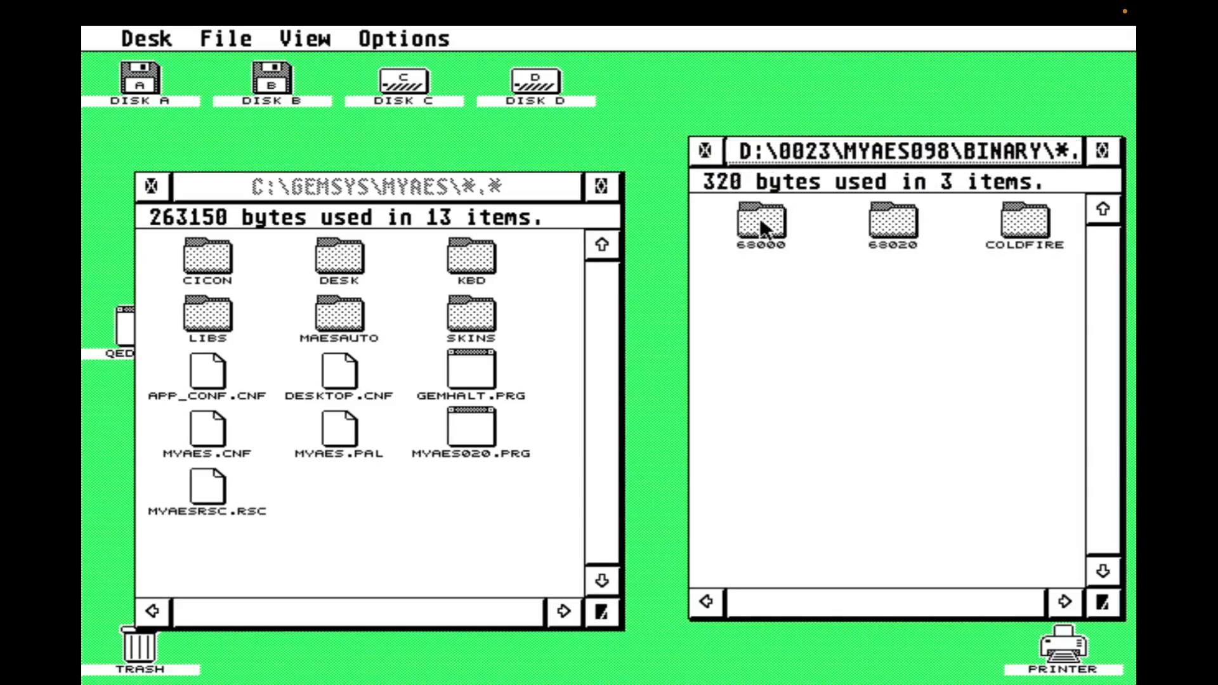
double_click(900, 221)
double_click(751, 225)
drag(761, 215, 447, 509)
click(508, 422)
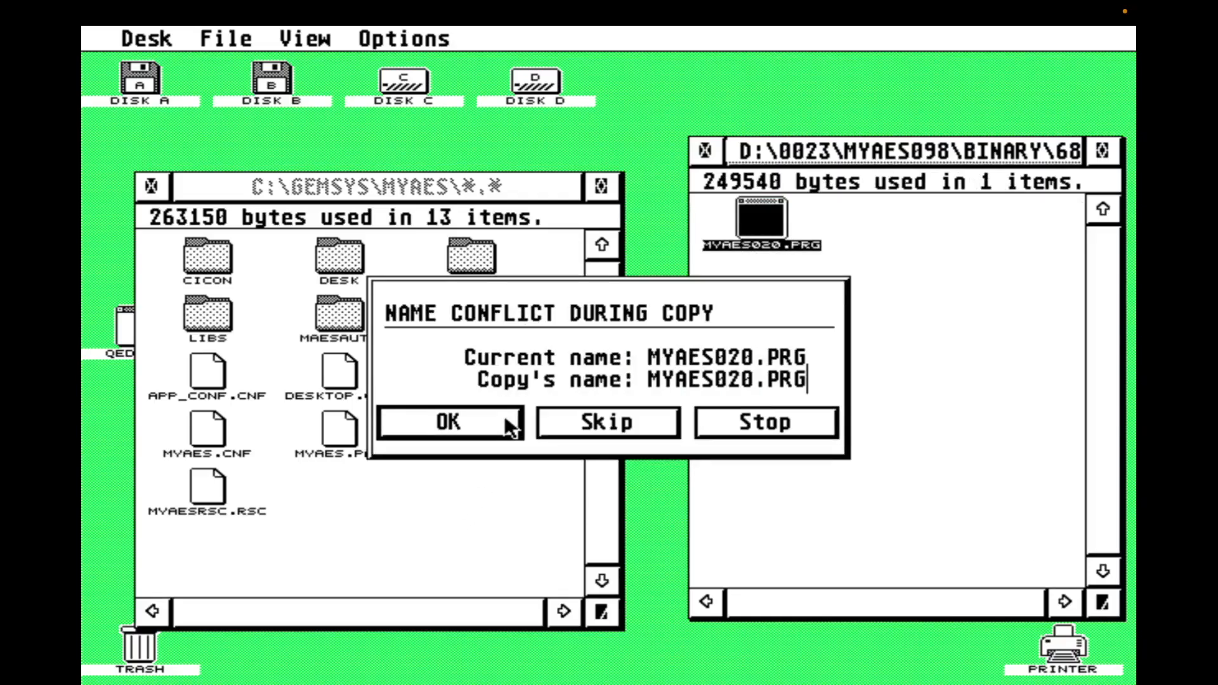
click(507, 421)
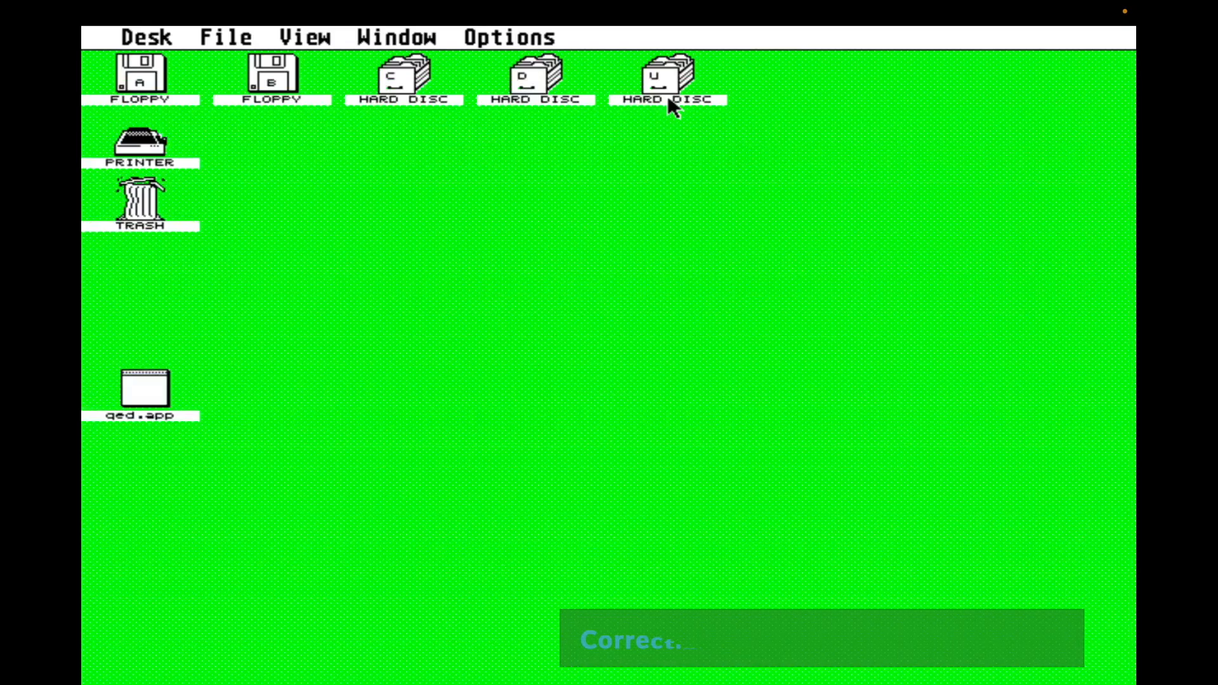
Step: In FreeMiNT, open the folder U:\c\mint\1-19-df5
click(670, 100)
double_click(668, 74)
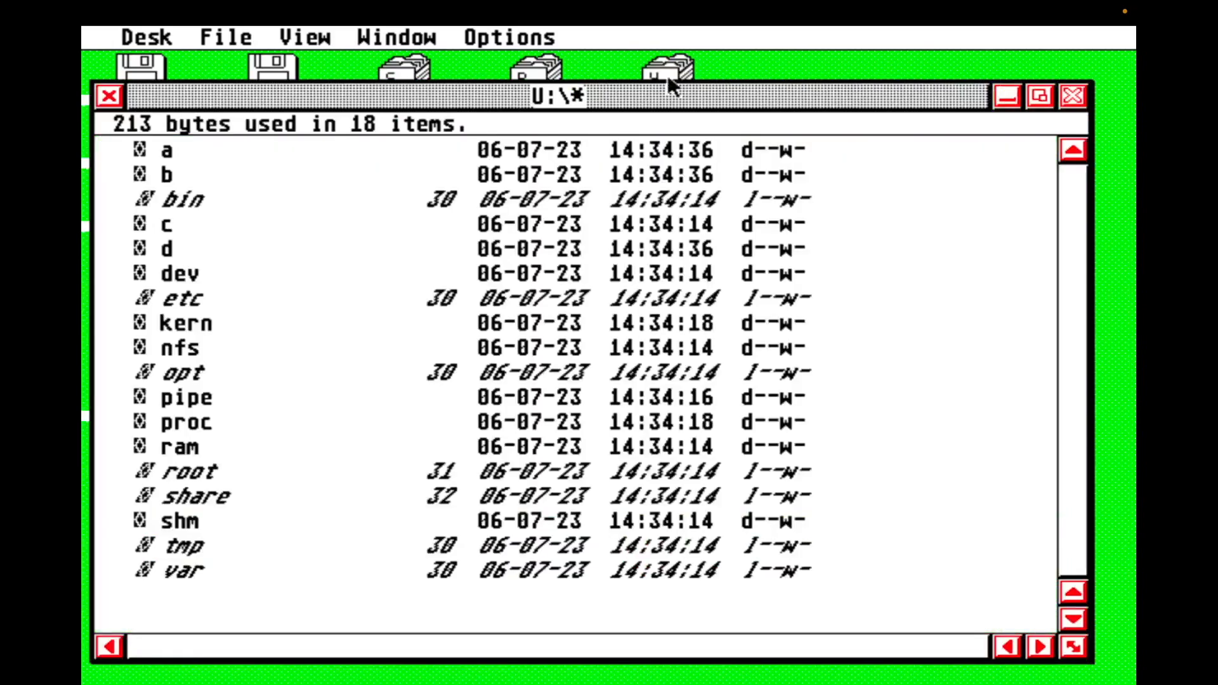
double_click(171, 225)
double_click(184, 274)
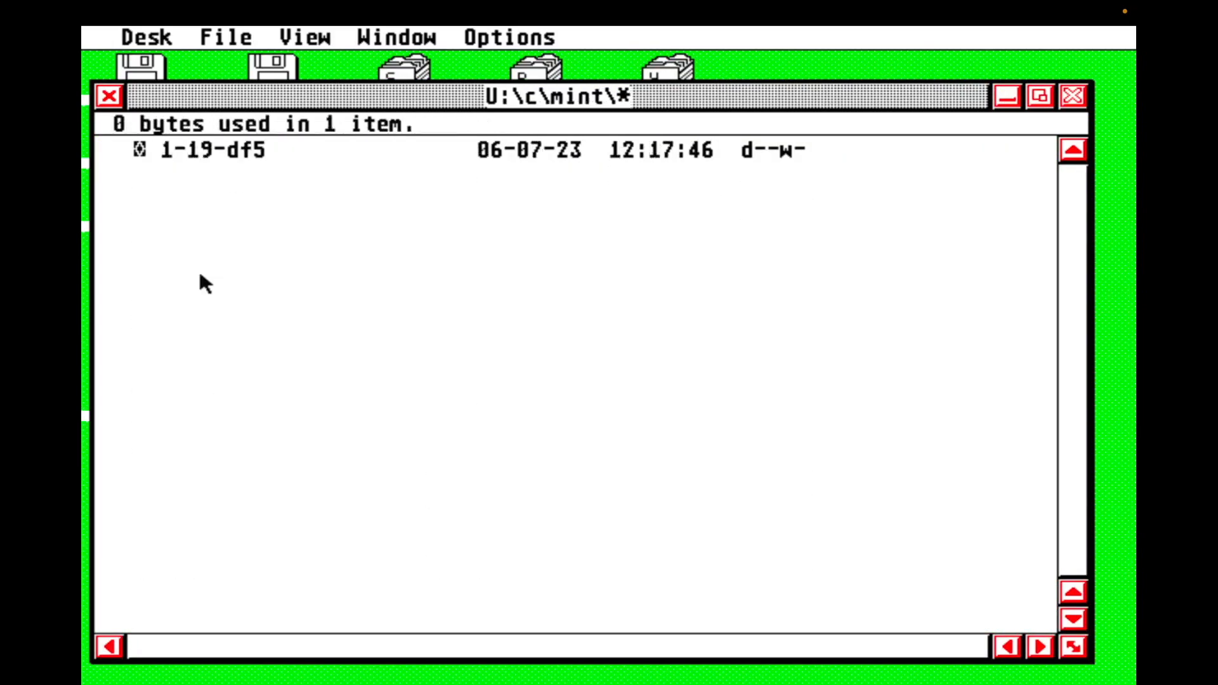
double_click(258, 153)
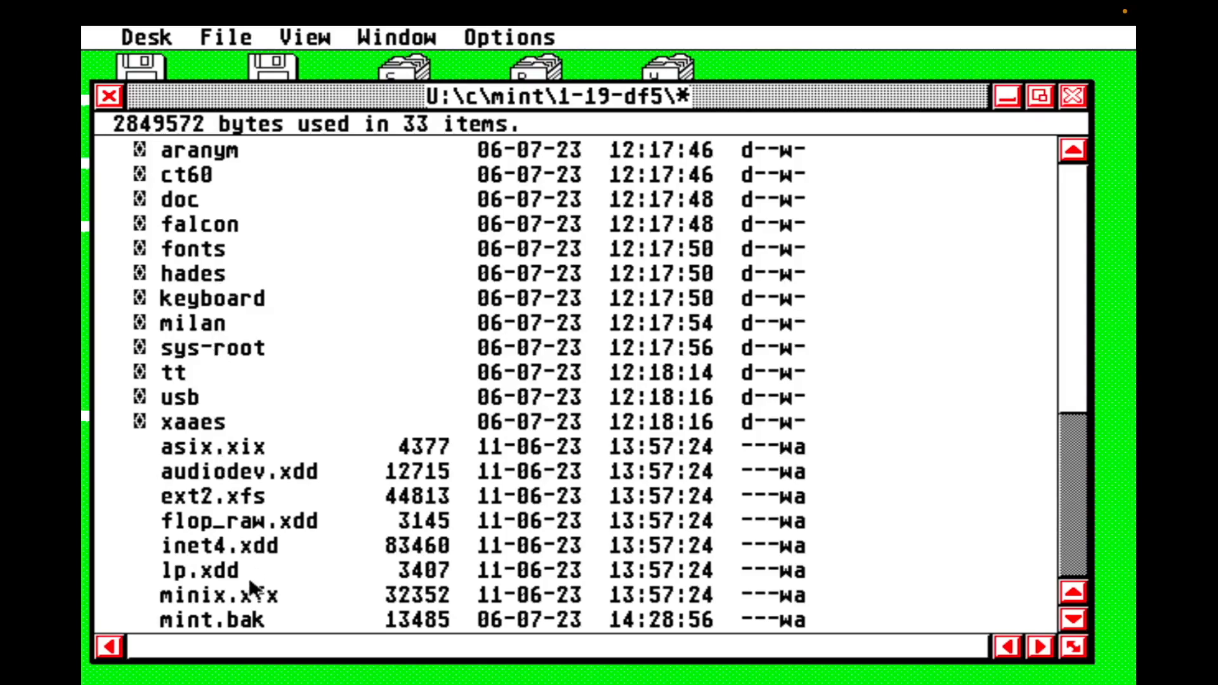
Step: Move the folder window clear of the qed.app desktop shortcut and open mint.cnf with qed
click(1082, 533)
drag(497, 95, 762, 119)
drag(563, 348, 135, 398)
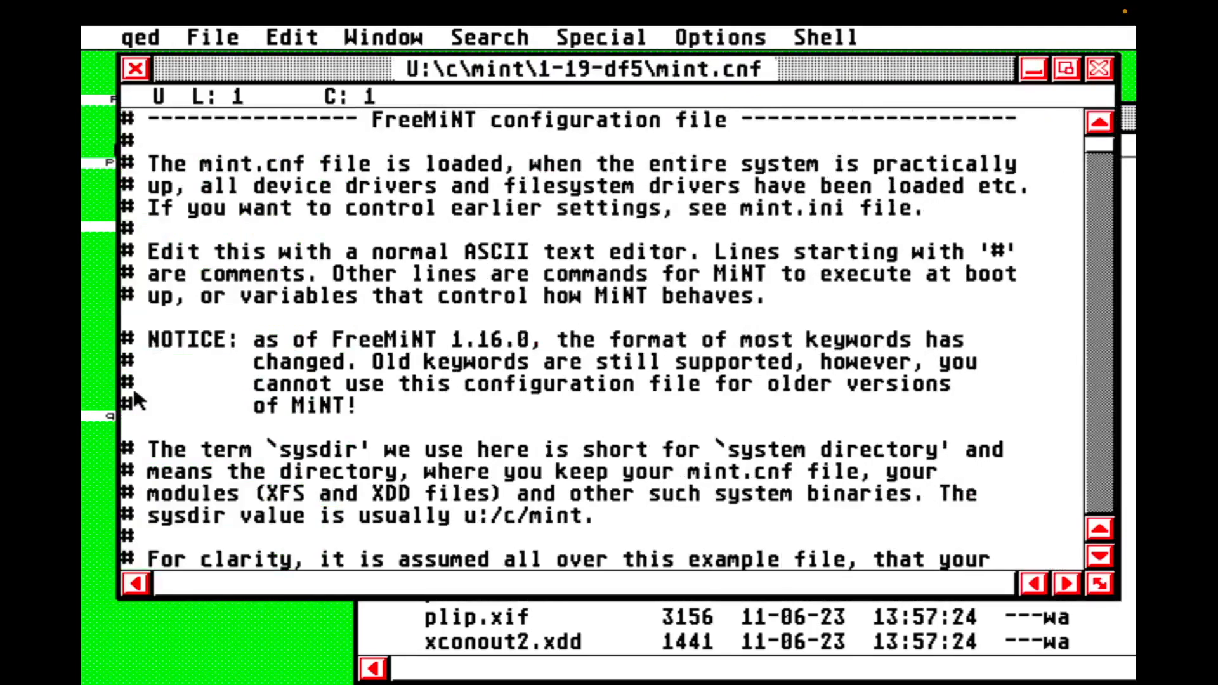
Step: Duplicate the line GEM=u:/c/mint/1-19-df5/xaaes/xaloader.prg in mint.cnf directly below the original
drag(1101, 146, 1102, 484)
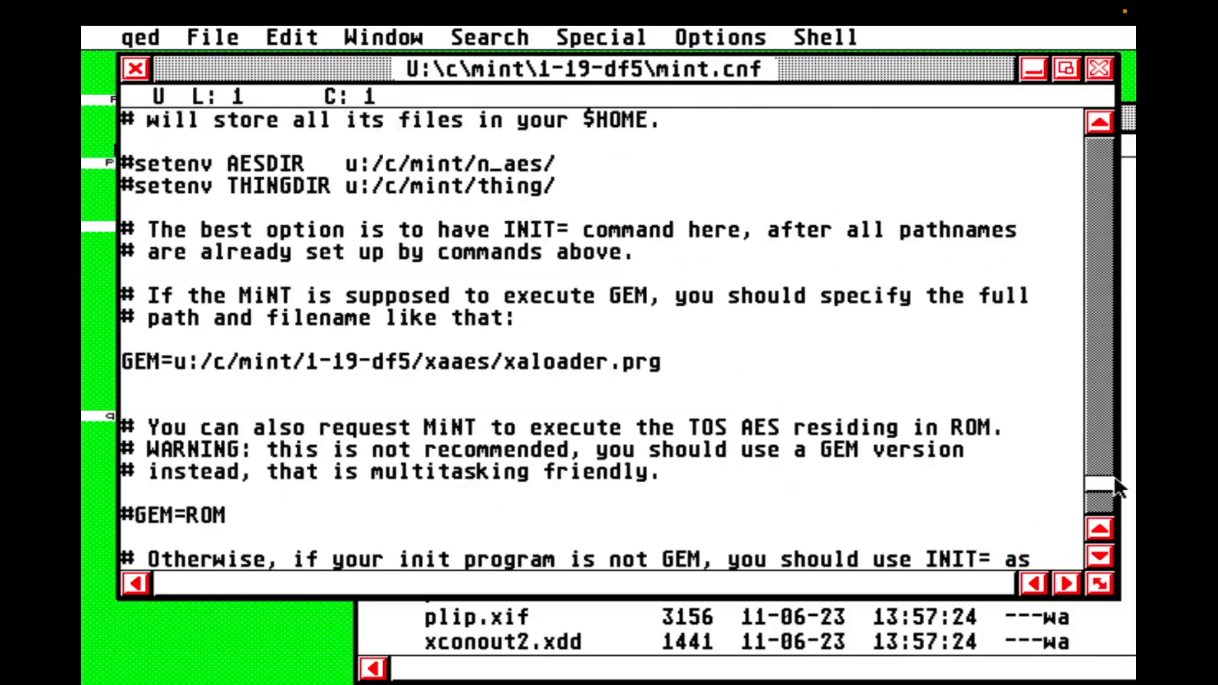
click(127, 371)
drag(126, 371, 653, 377)
key(ctrl+c)
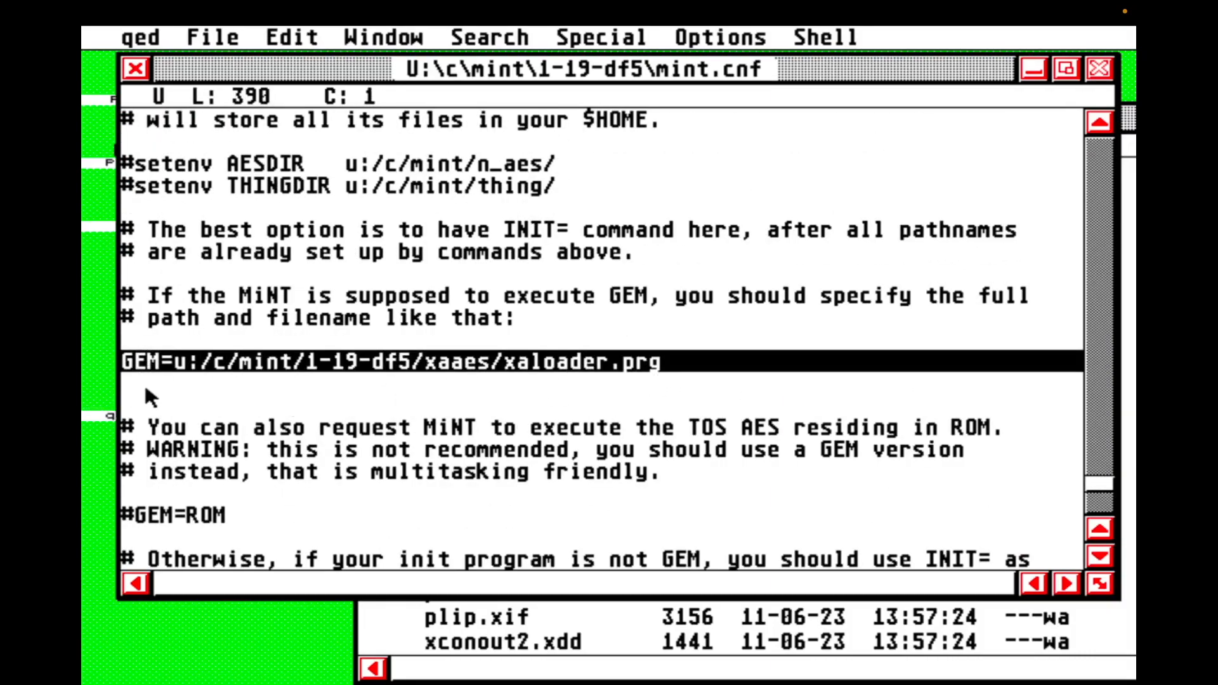
click(143, 383)
key(ctrl+v)
Step: Comment out the first GEM= xaloader.prg line by inserting a copied "# " at its start
key(Up)
key(Up)
key(Up)
key(Up)
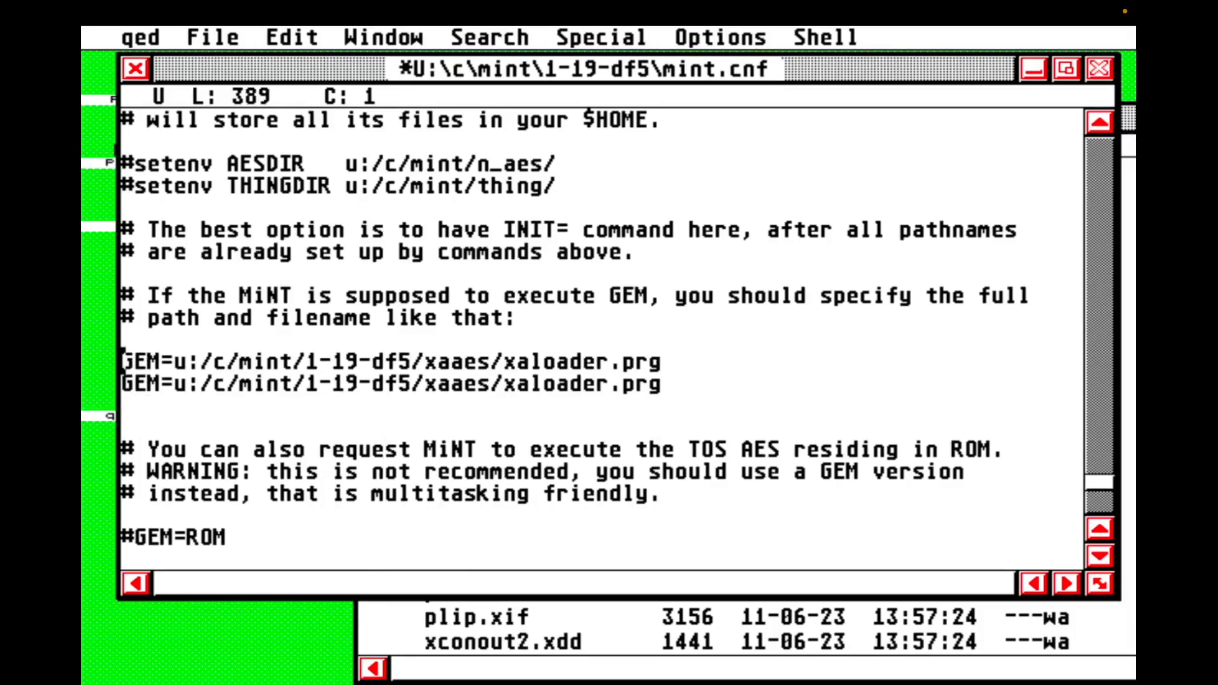
drag(124, 318, 152, 330)
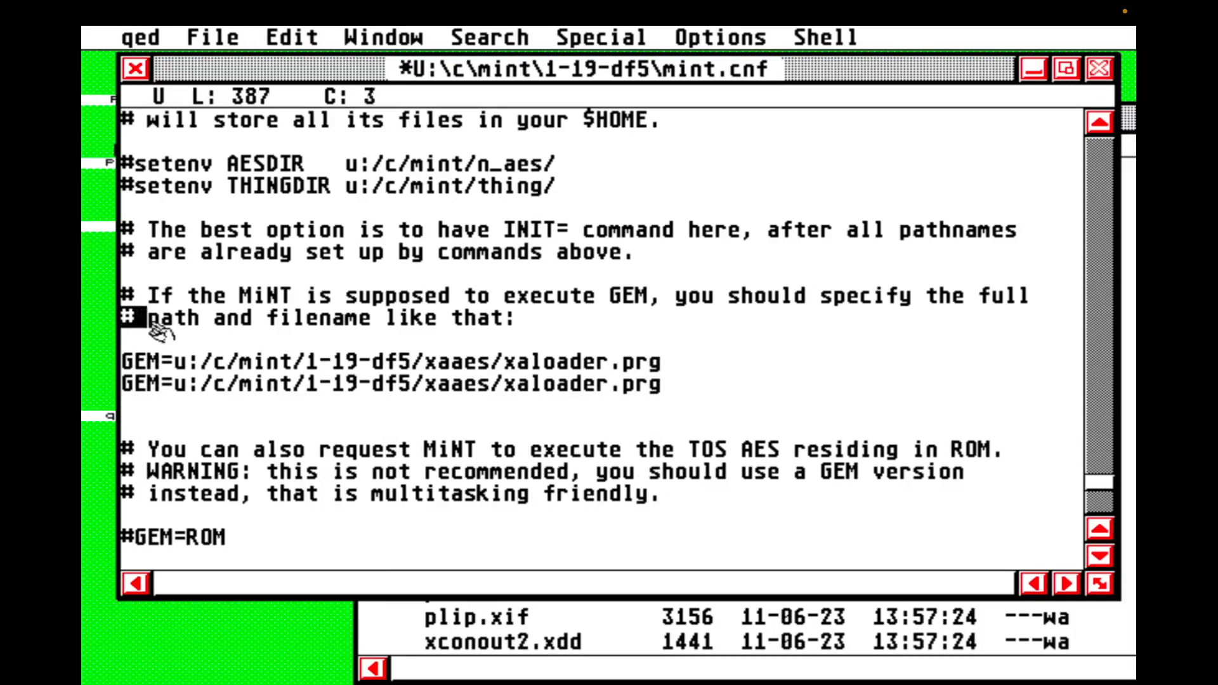
key(ctrl+c)
click(123, 365)
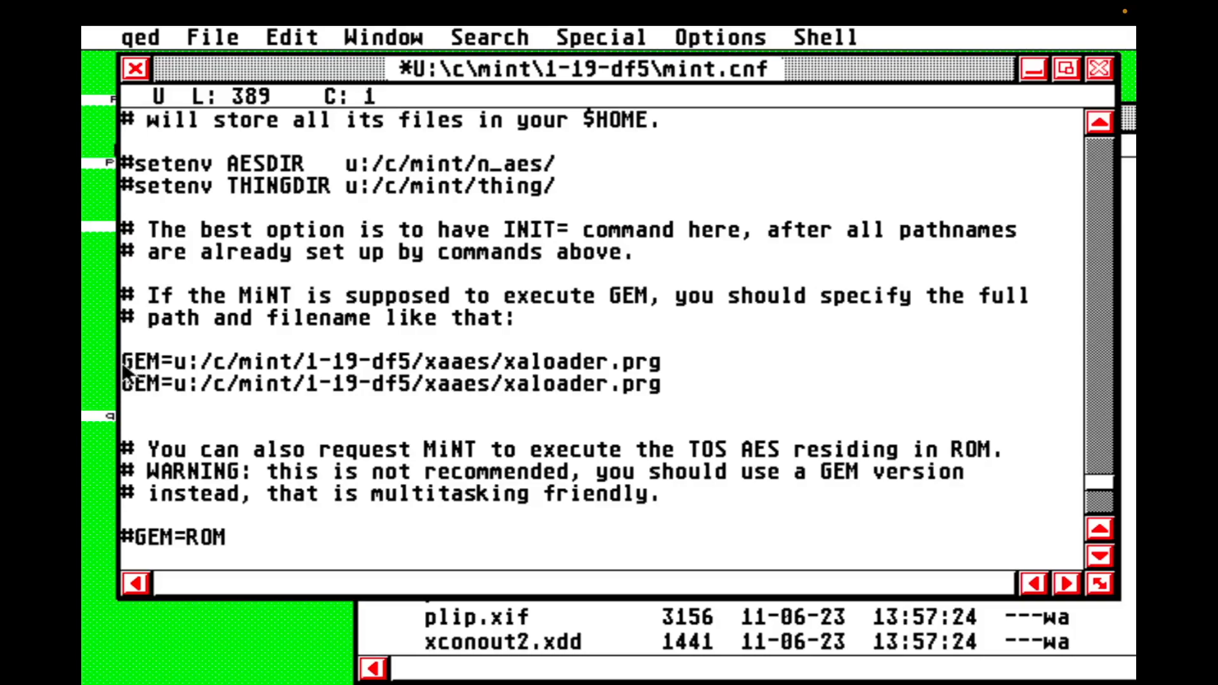
key(ctrl+v)
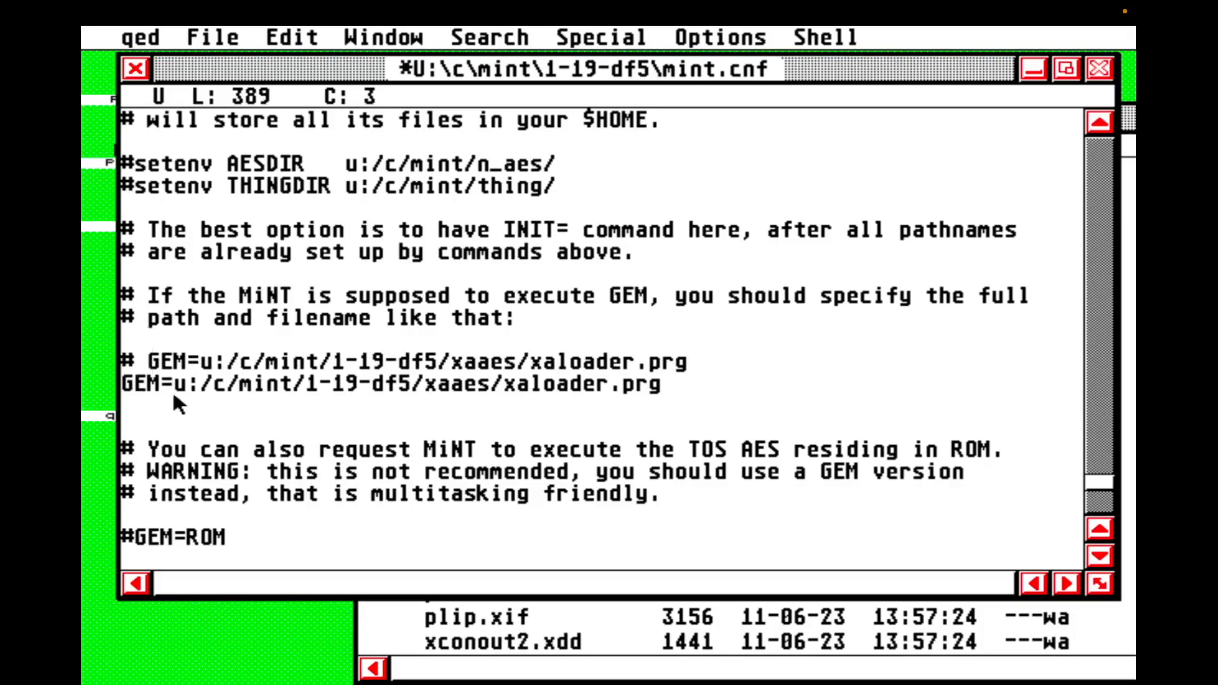
Step: Change the second GEM line to GEM=u:/c/gemsys/myaes/myaes020.prg, then save mint.cnf and quit qed
click(664, 382)
key(BackSpace)
key(BackSpace)
key(BackSpace)
key(BackSpace)
key(BackSpace)
key(BackSpace)
key(BackSpace)
key(BackSpace)
key(BackSpace)
key(BackSpace)
key(BackSpace)
key(BackSpace)
key(BackSpace)
key(BackSpace)
key(BackSpace)
key(BackSpace)
key(BackSpace)
key(BackSpace)
key(BackSpace)
key(BackSpace)
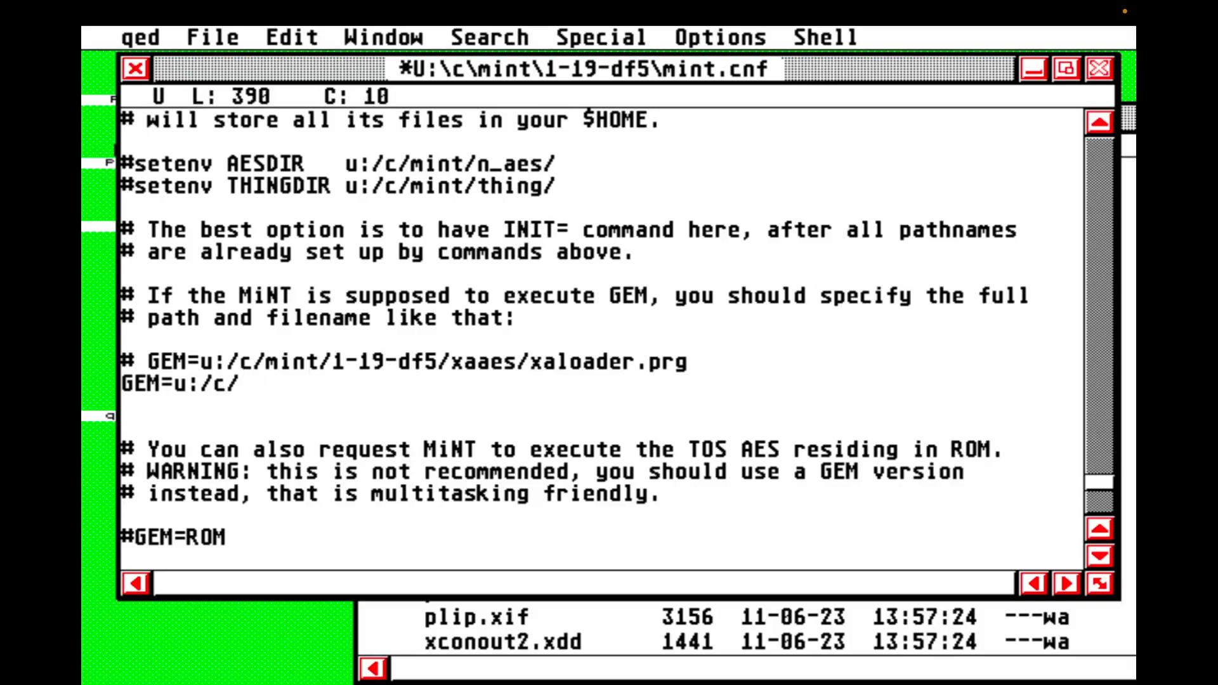
text(gemsys/)
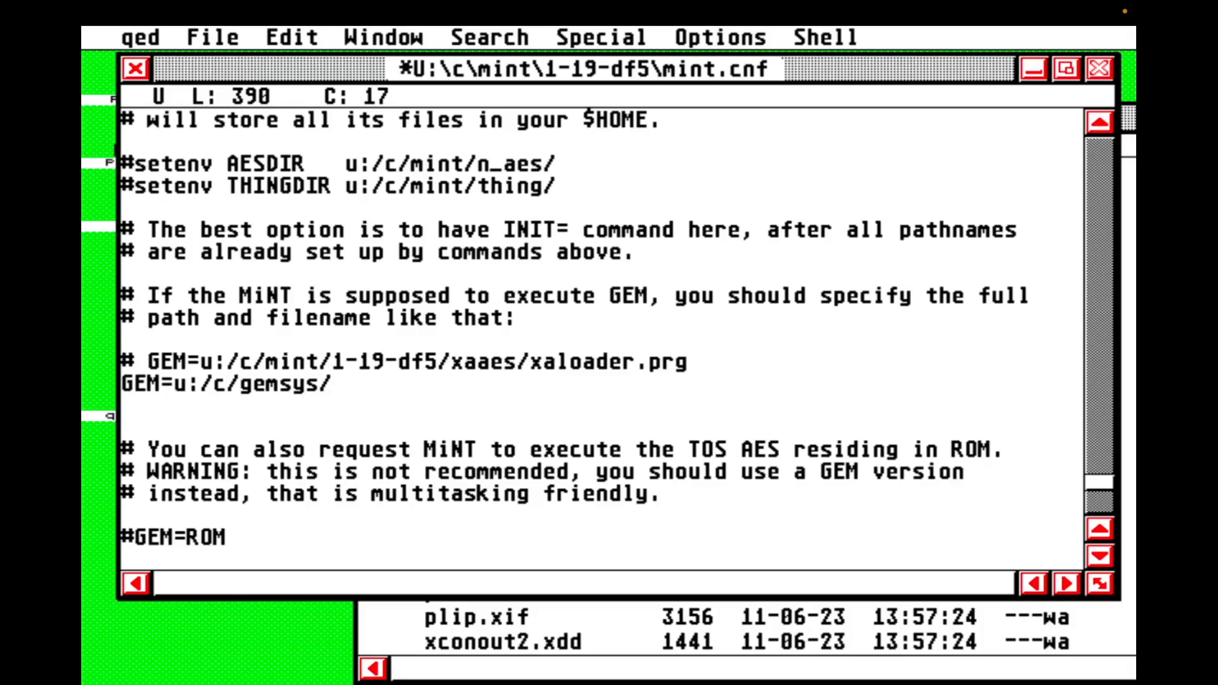
text(myaes/myaes)
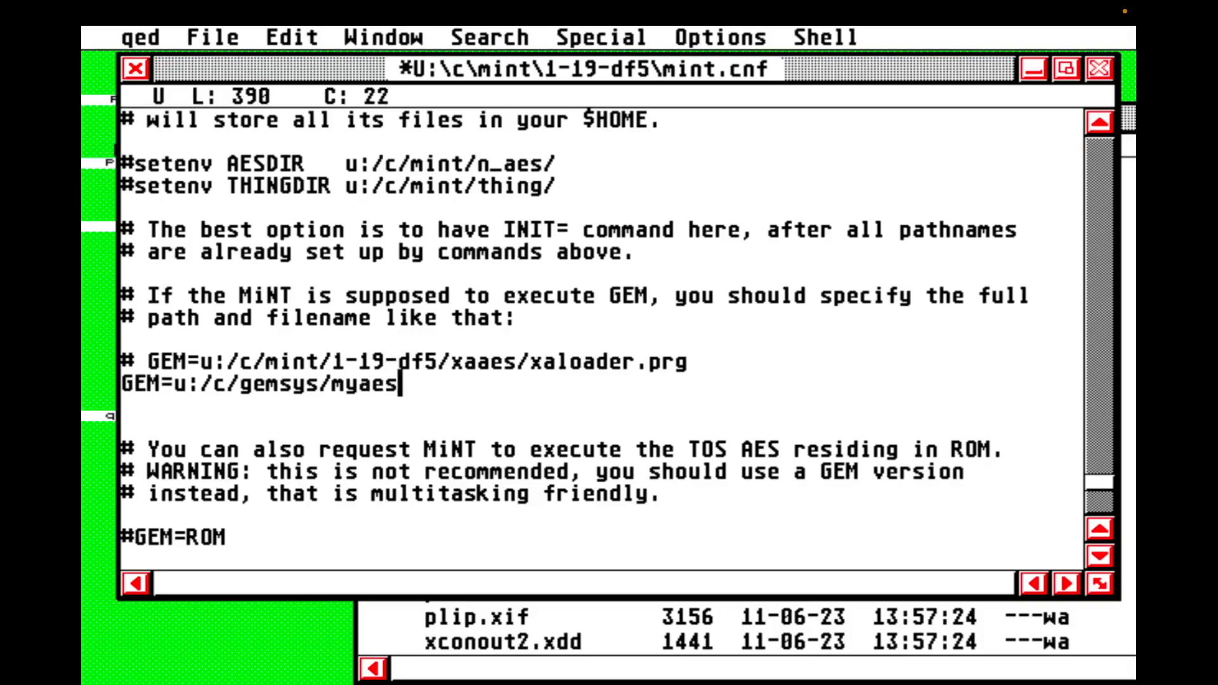
text(020.)
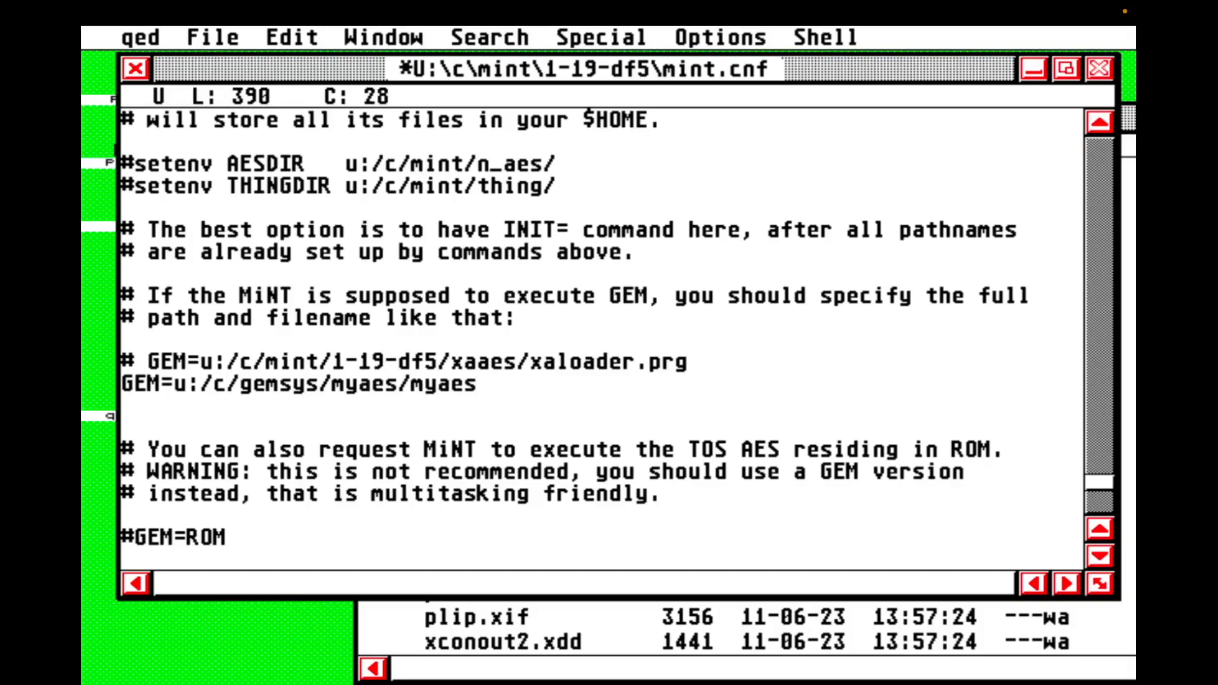
text(prg)
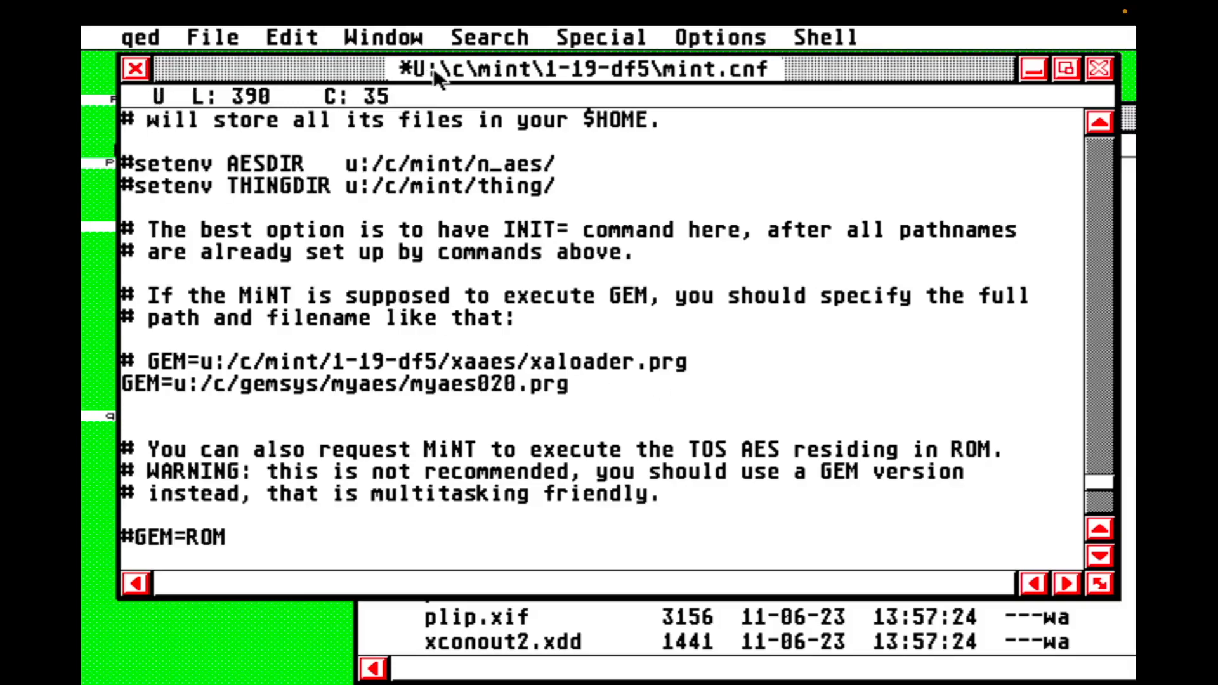
mouse_move(212, 37)
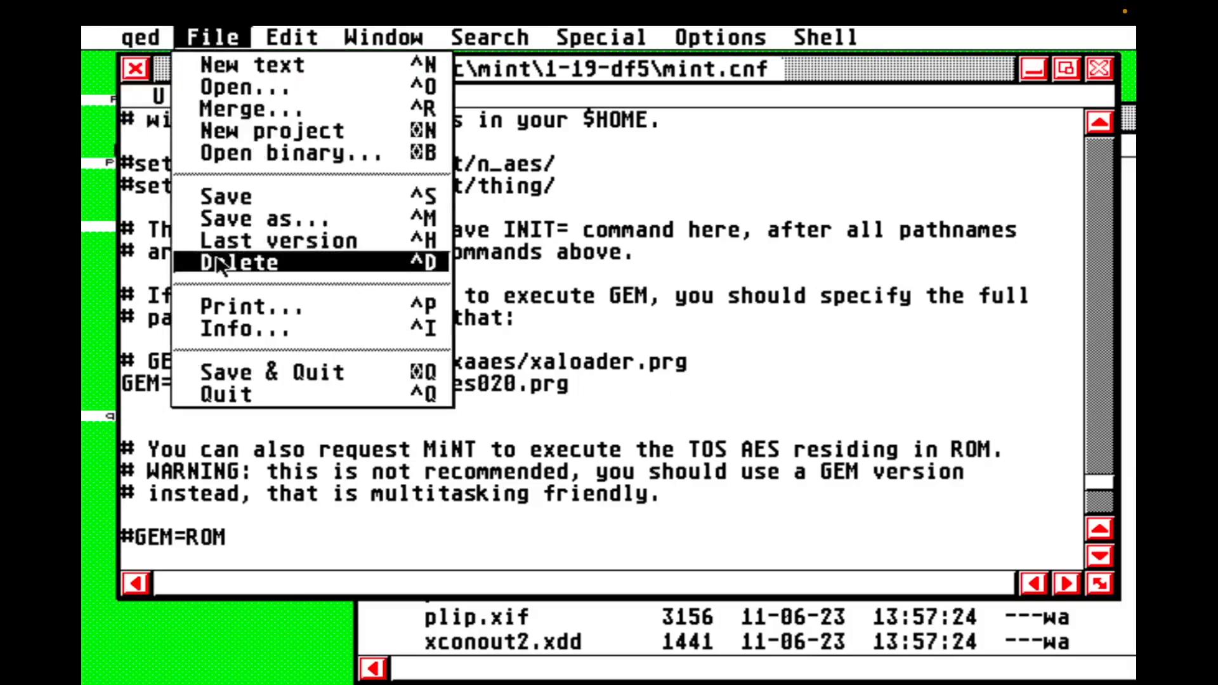
click(253, 371)
Step: Go back up to U:\c, open gemsys\myaes and load myaes.cnf in qed
click(375, 118)
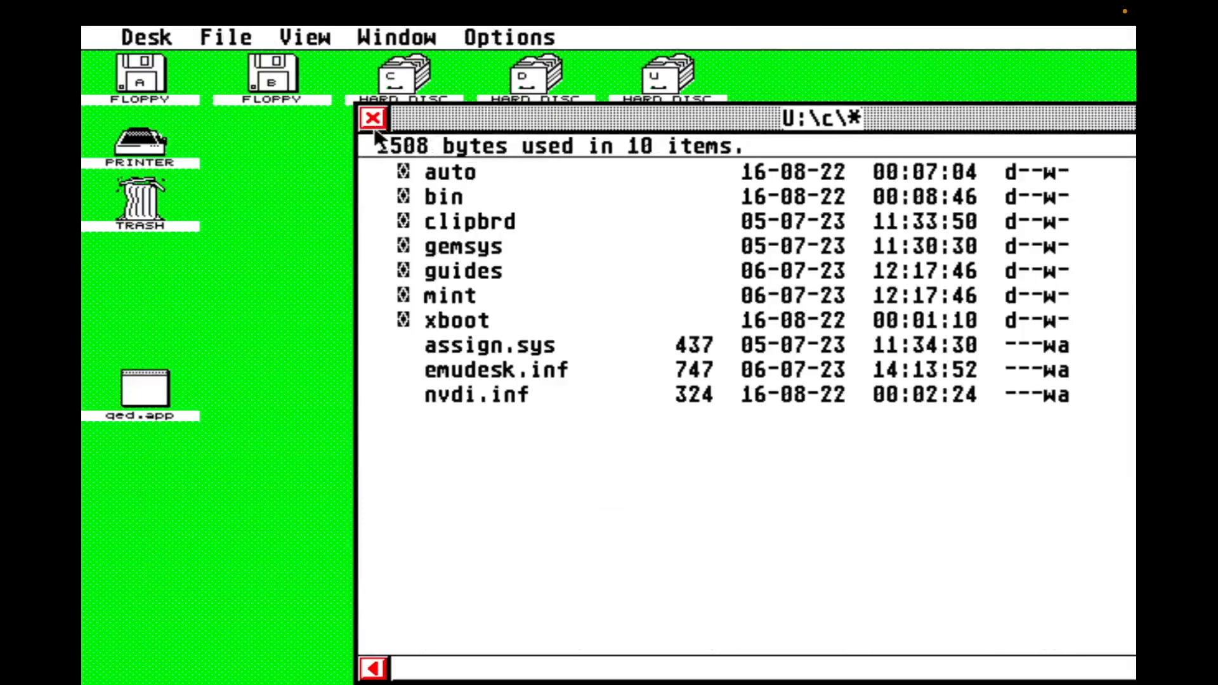
double_click(476, 249)
double_click(470, 171)
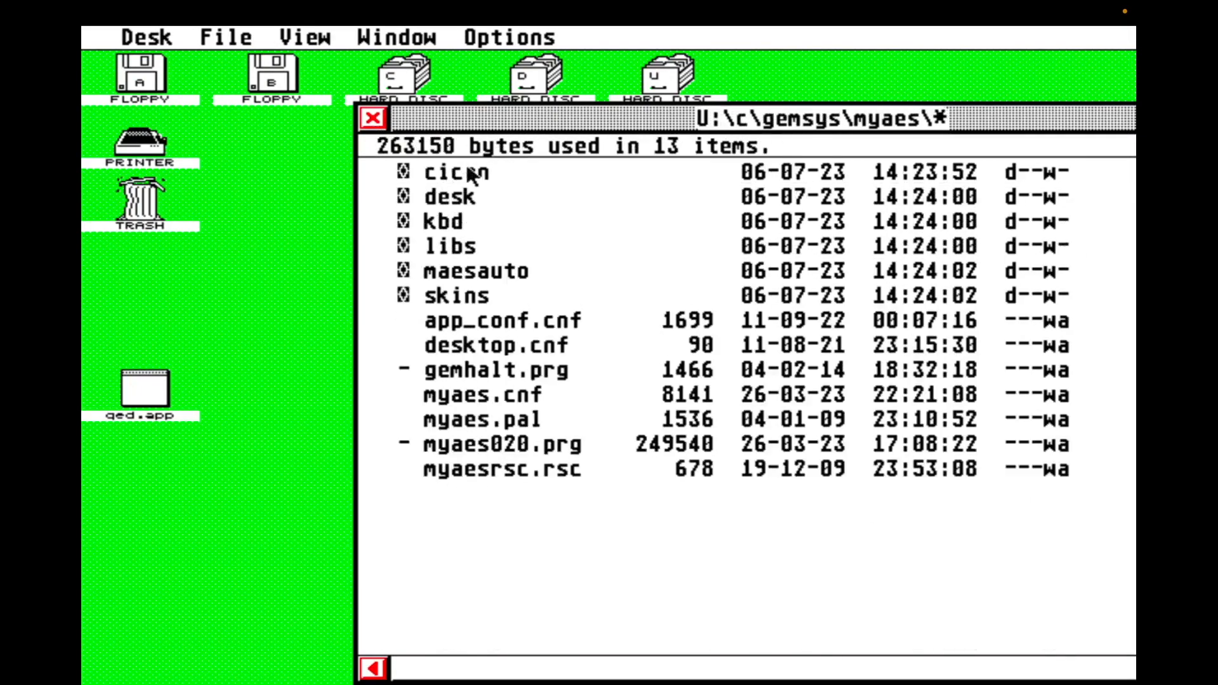
drag(516, 405, 136, 386)
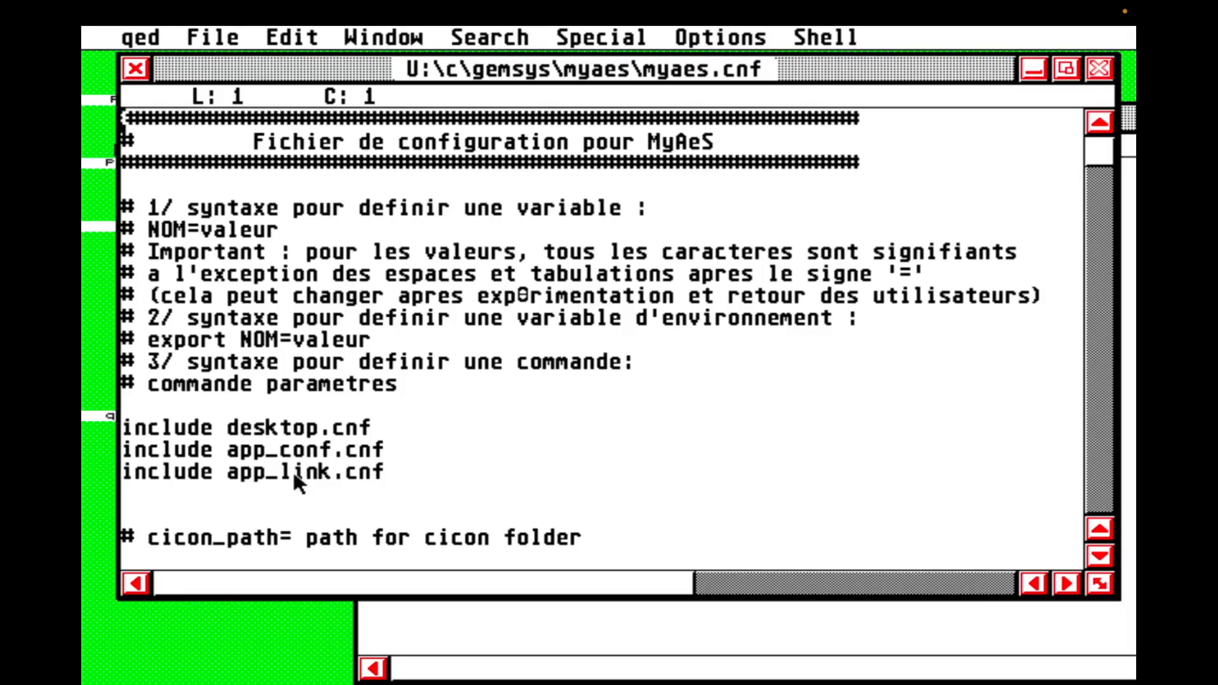
mouse_move(212, 37)
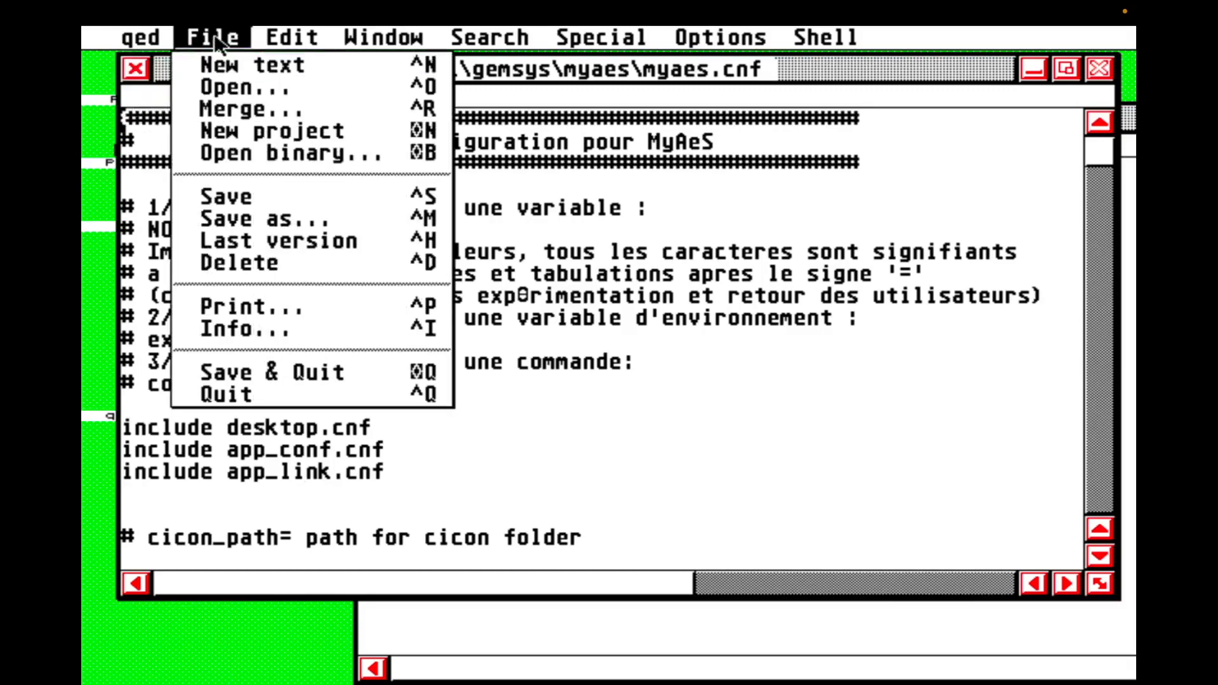
Step: Open DESKTOP.CNF from U:\c\gemsys\myaes, uncomment the export FONTSELECT line, then save the file and quit qed
click(218, 83)
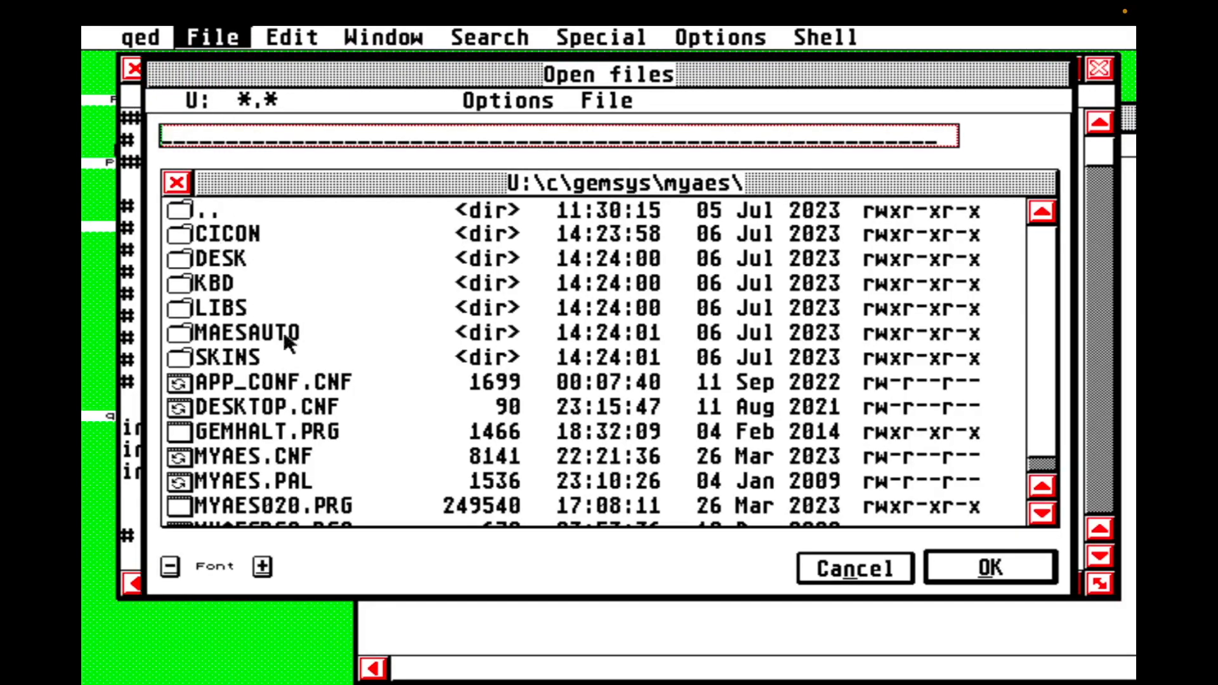
double_click(301, 406)
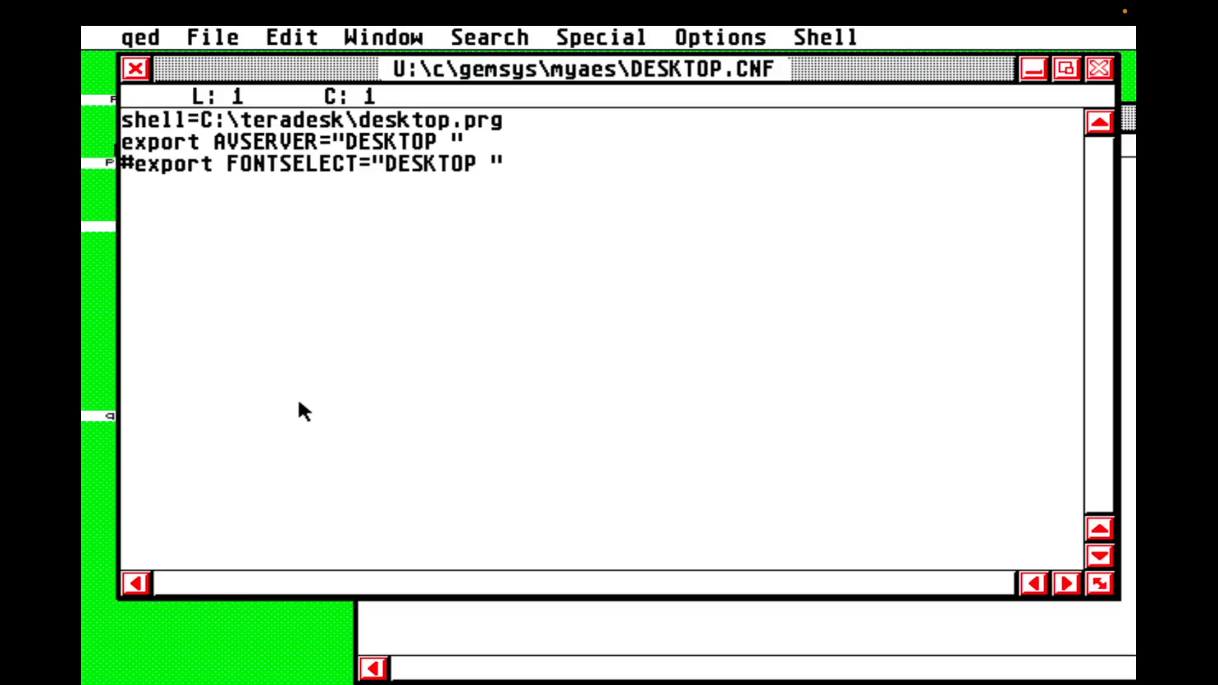
click(134, 167)
key(Right)
key(BackSpace)
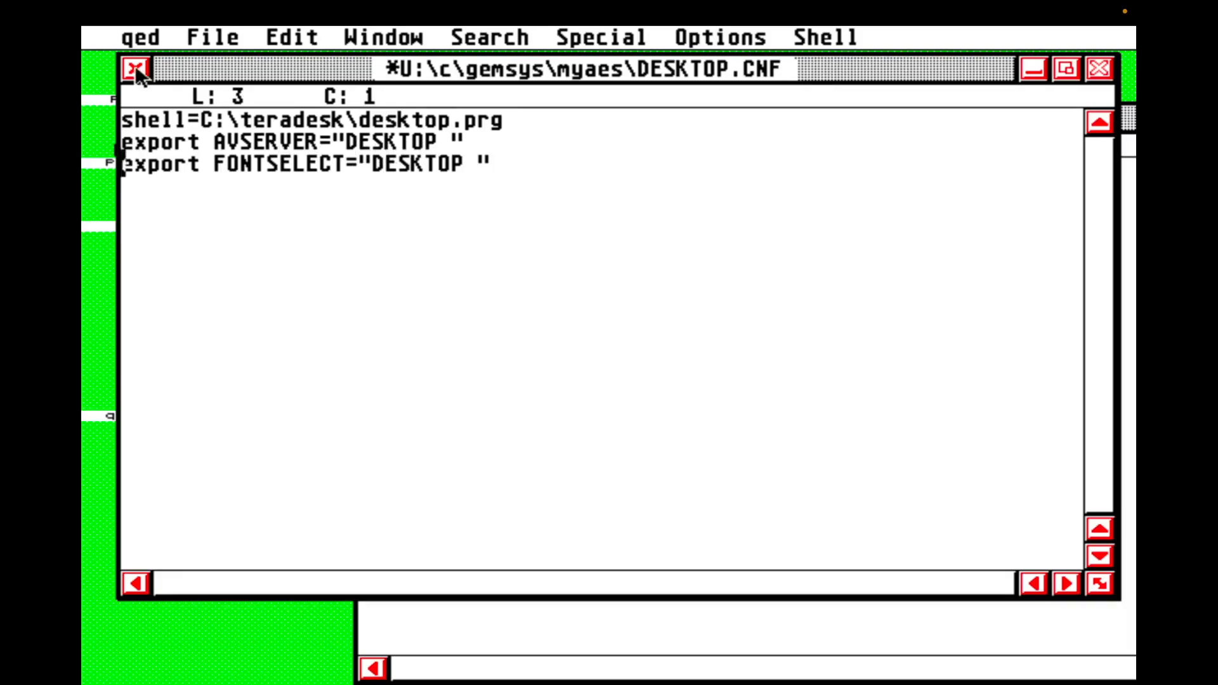
mouse_move(204, 37)
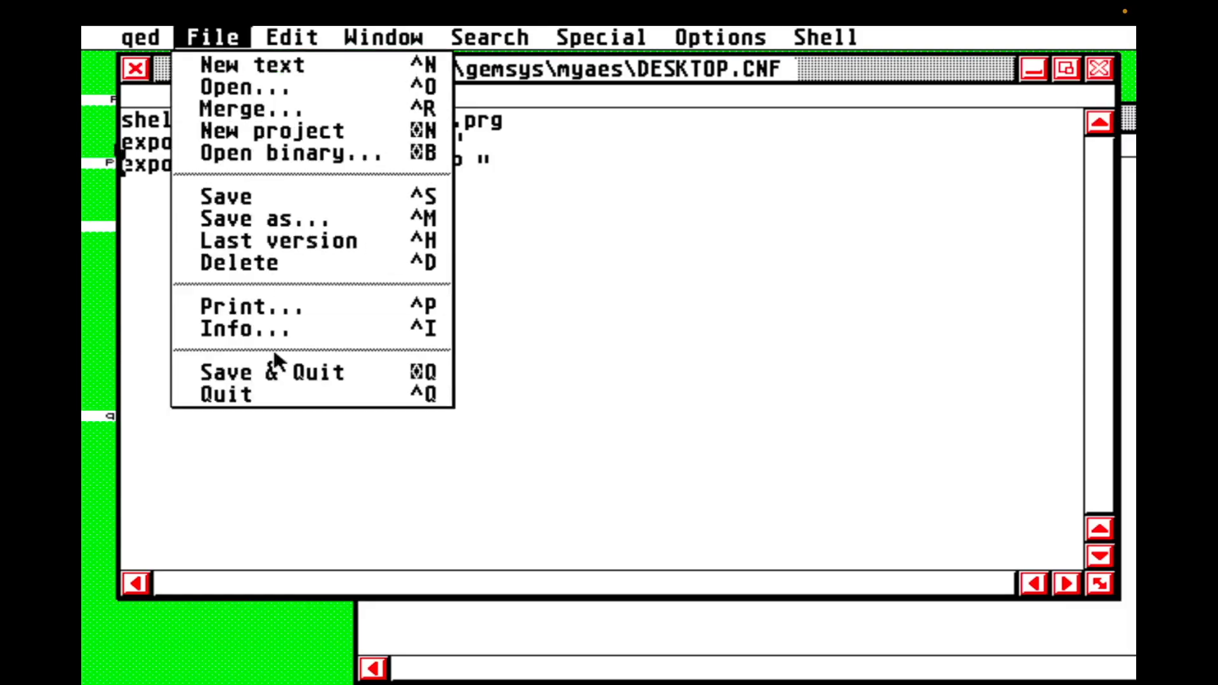
click(281, 374)
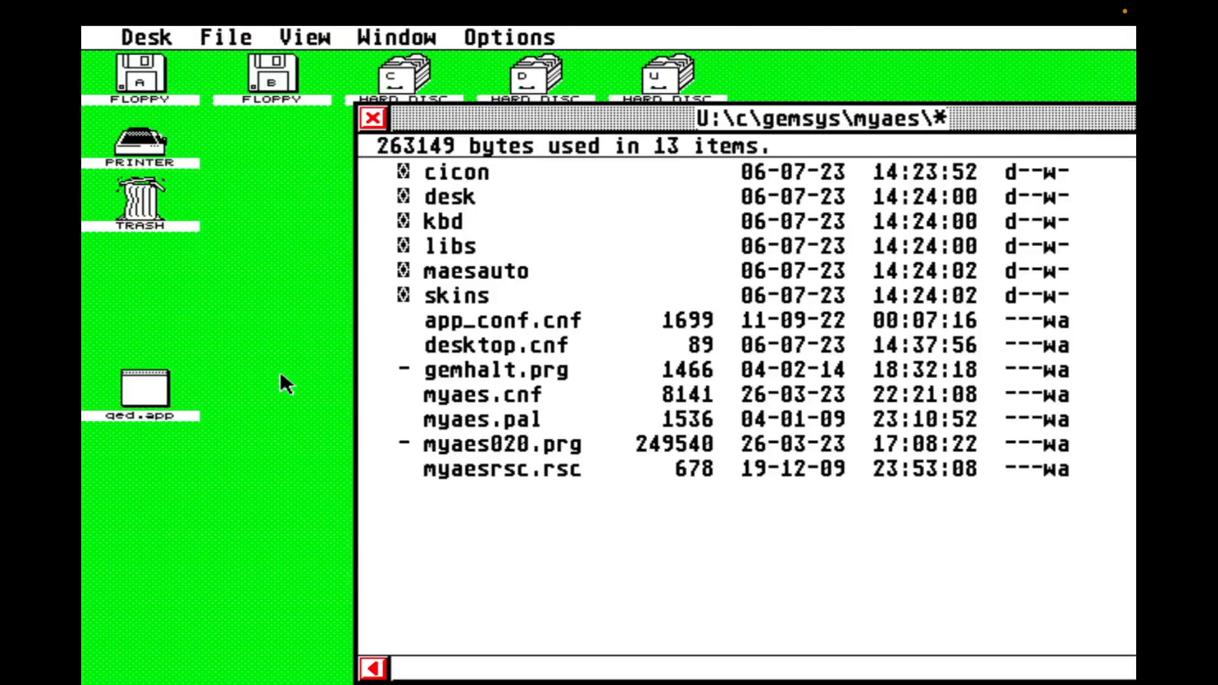
Step: Shut down the desktop to restart the system and choose MyAeS windframe (ERS) at the MyAES startup screen
mouse_move(223, 37)
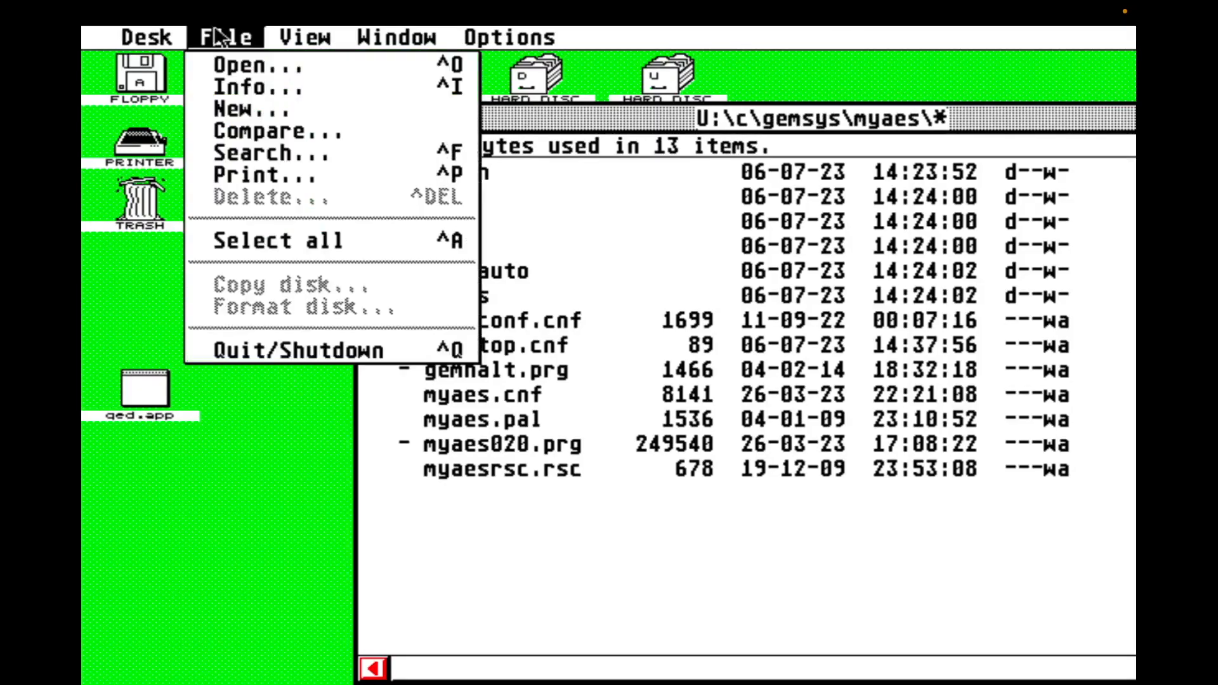
click(302, 351)
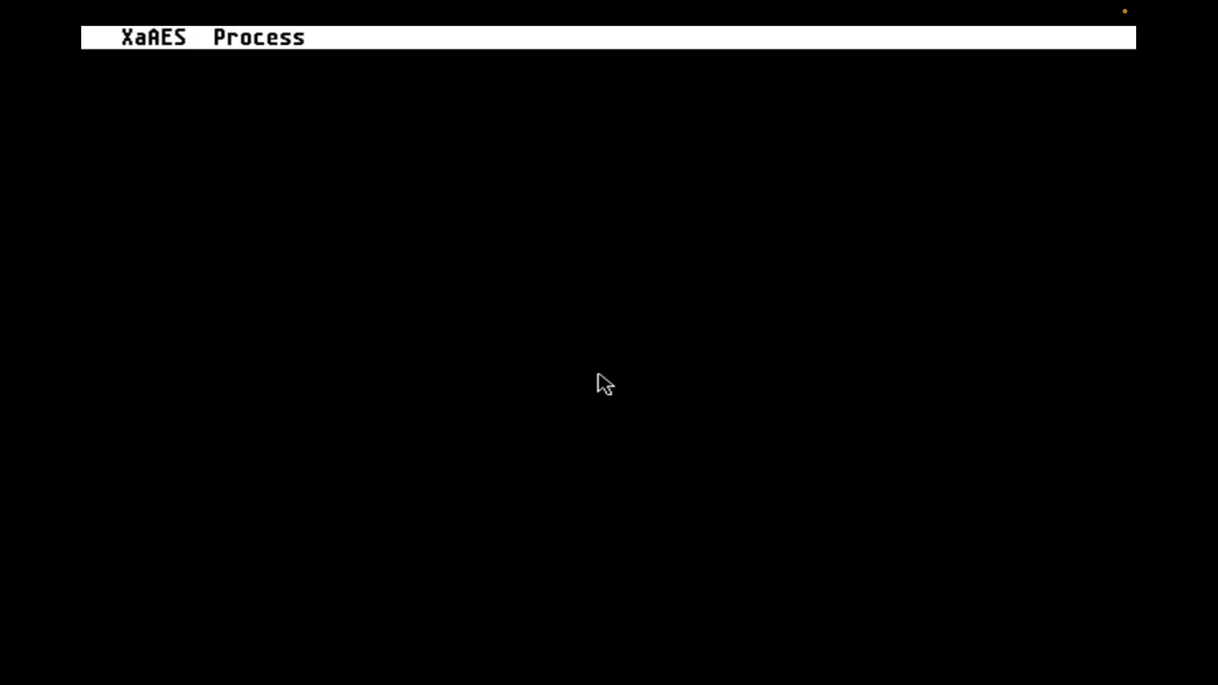
mouse_move(190, 49)
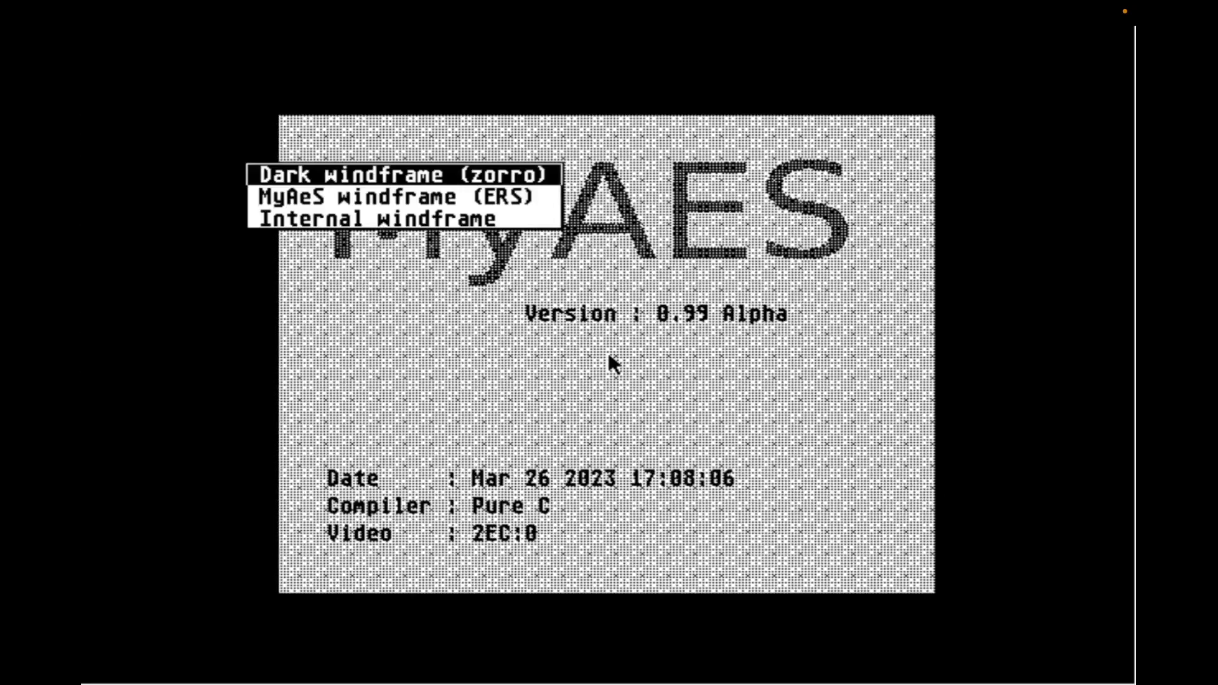
click(486, 195)
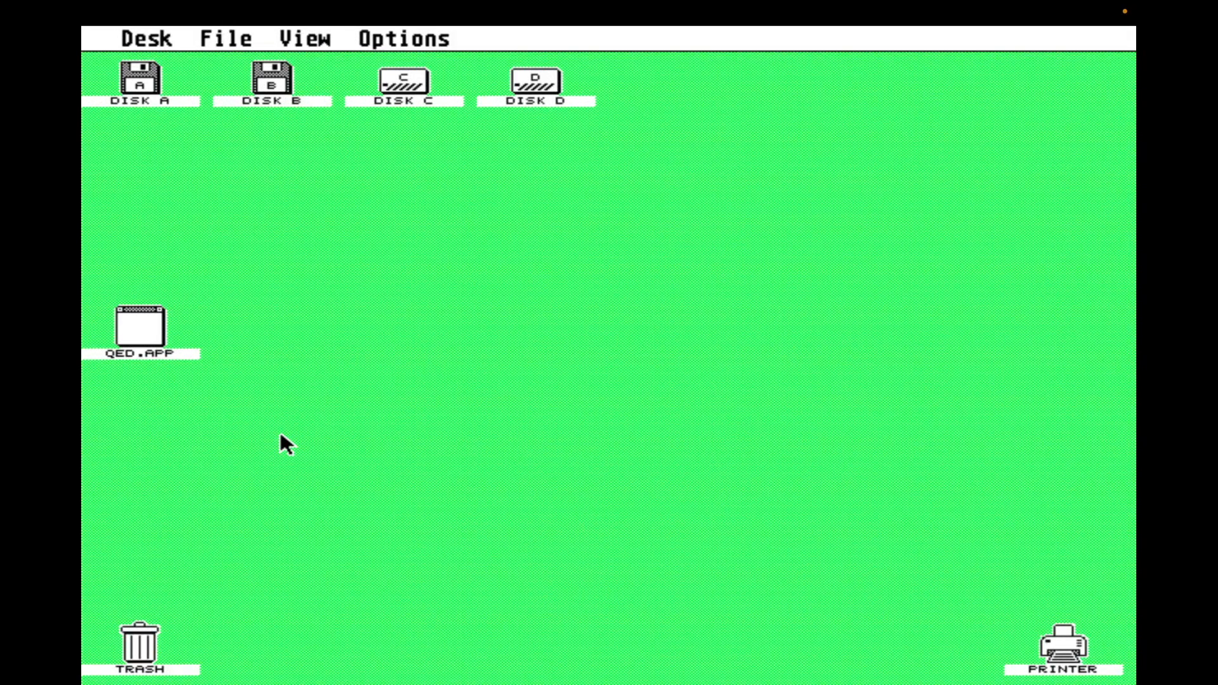
Step: Browse to C:\GEMSYS\MYAES on disk C and load DESKTOP.CNF in qed
click(412, 71)
click(412, 72)
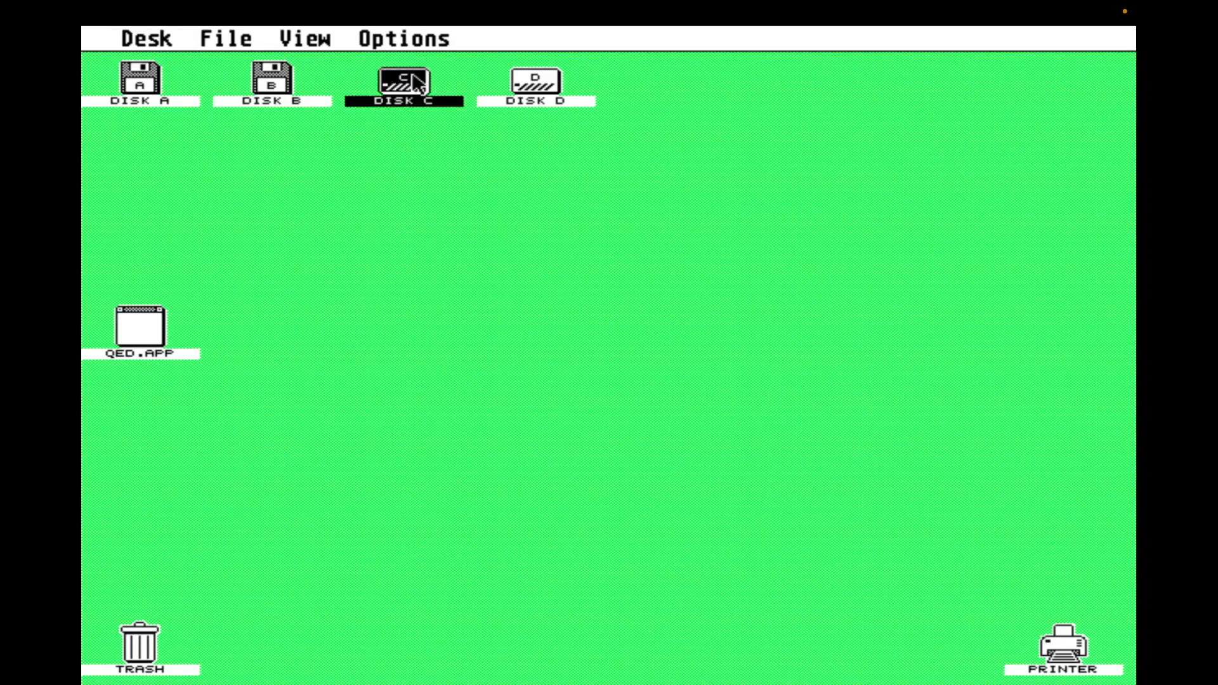
double_click(413, 75)
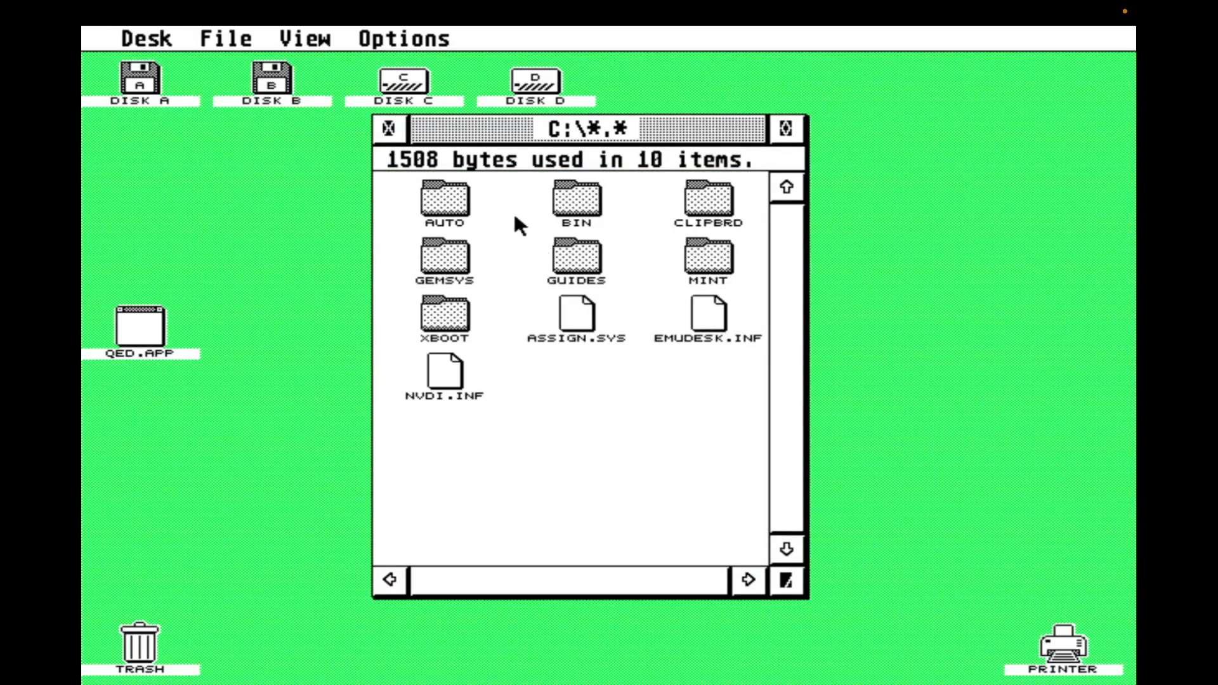
double_click(423, 260)
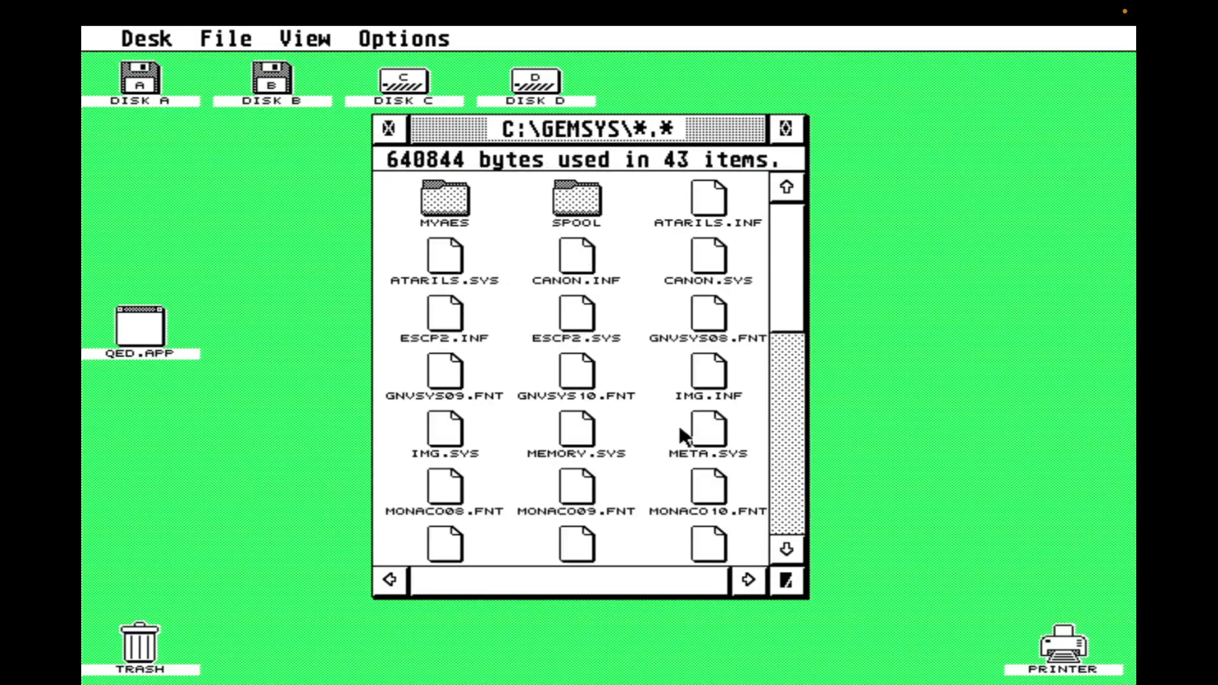
double_click(455, 207)
drag(595, 310, 136, 326)
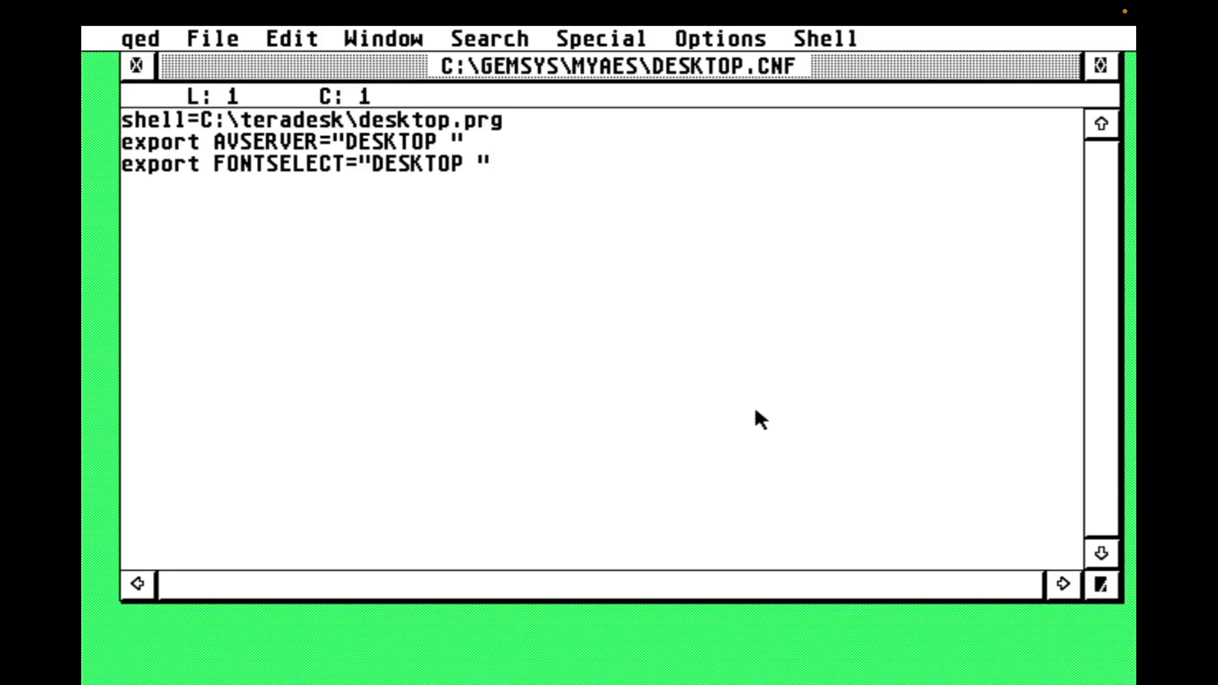
Step: Open XAAES.CNF from C:\MINT\1-19-DF5\XAAES and go to its Teradesk section
mouse_move(212, 38)
click(241, 85)
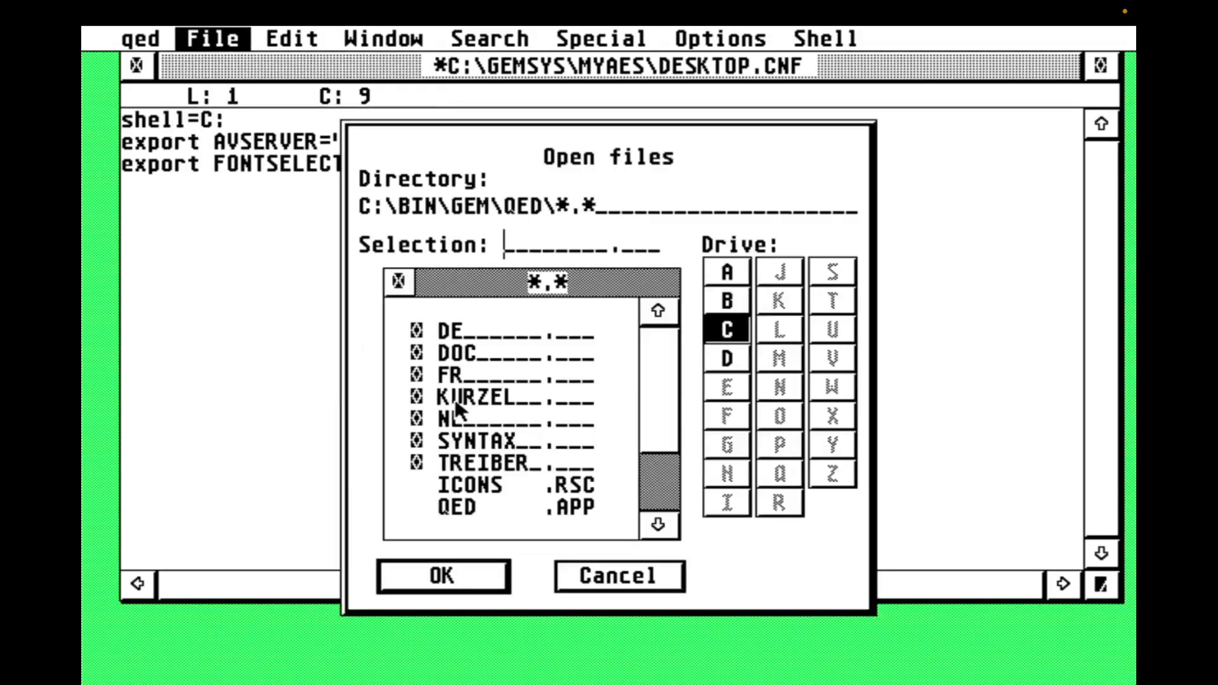
double_click(401, 281)
click(404, 280)
click(474, 439)
click(482, 332)
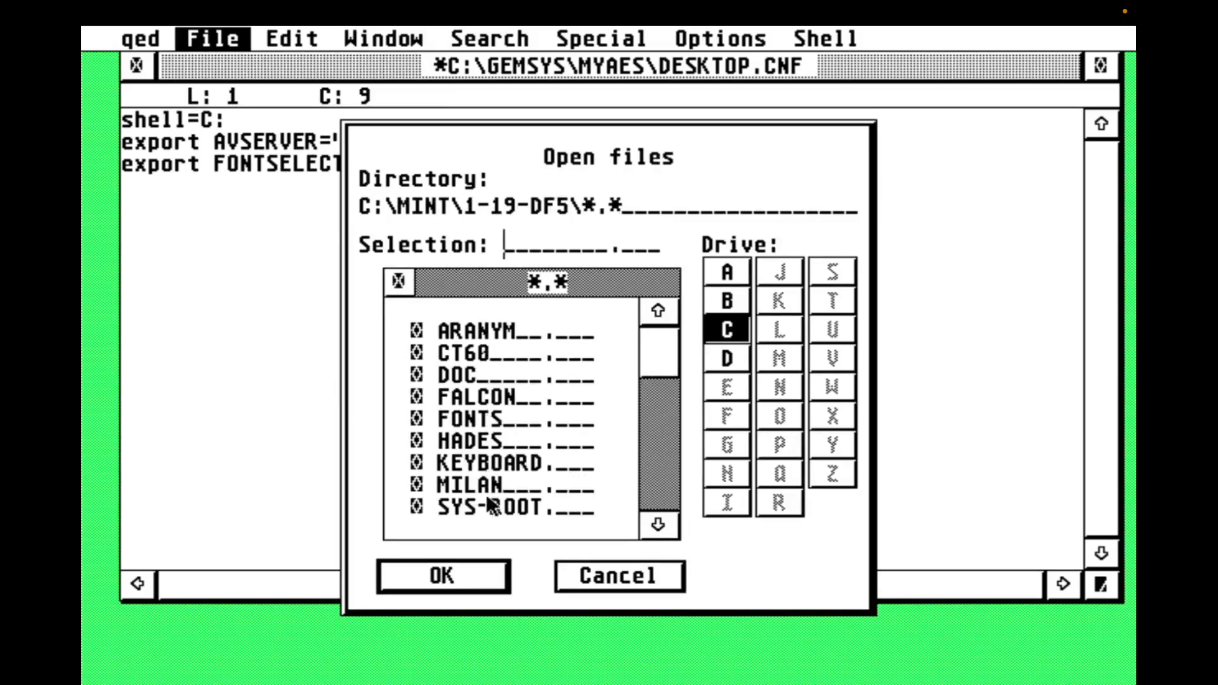
click(653, 481)
click(468, 375)
click(672, 479)
click(671, 479)
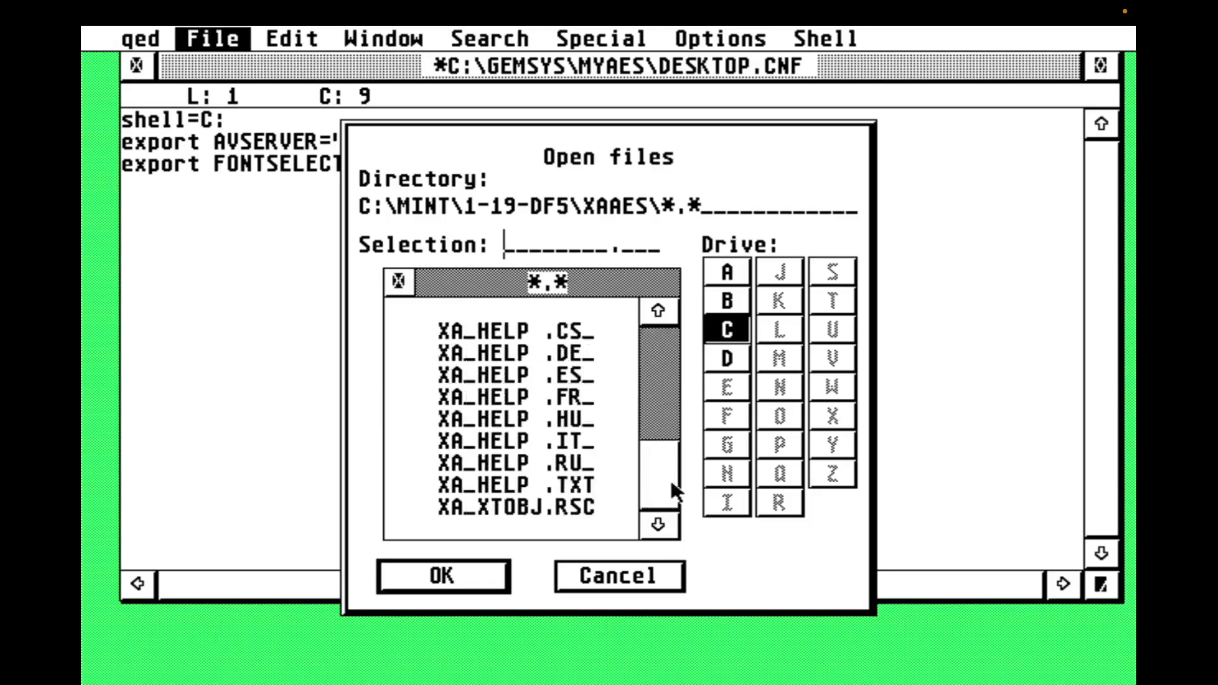
click(665, 405)
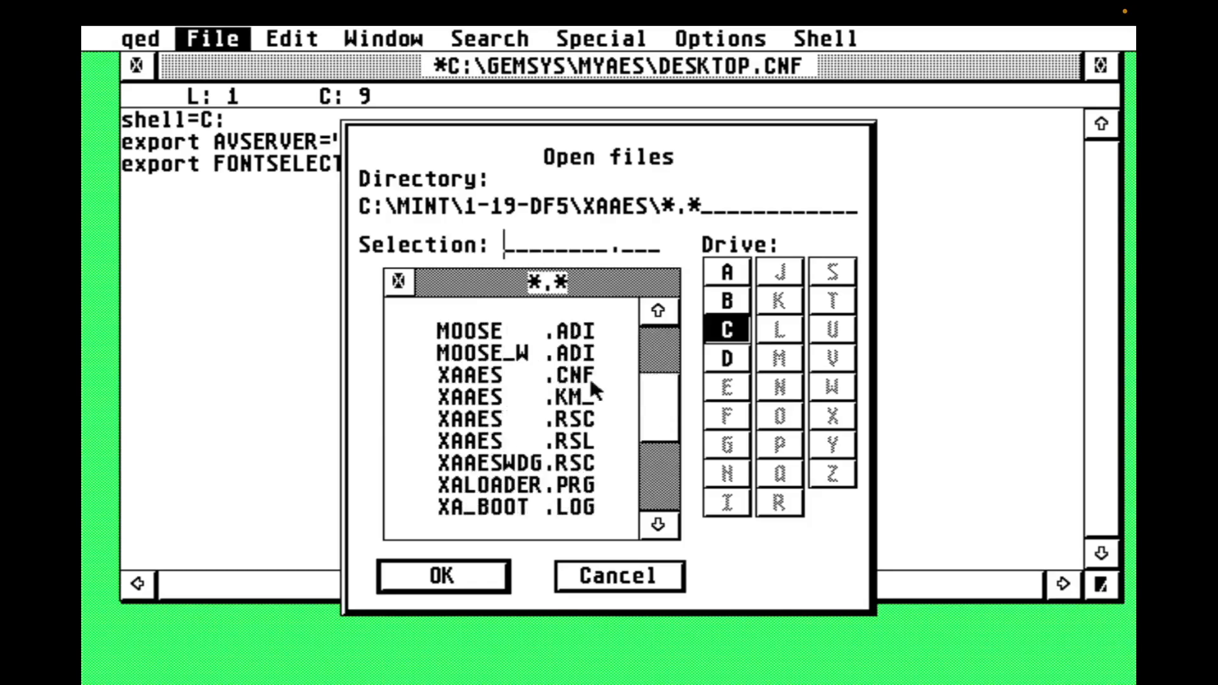
double_click(495, 375)
drag(1101, 342, 481, 635)
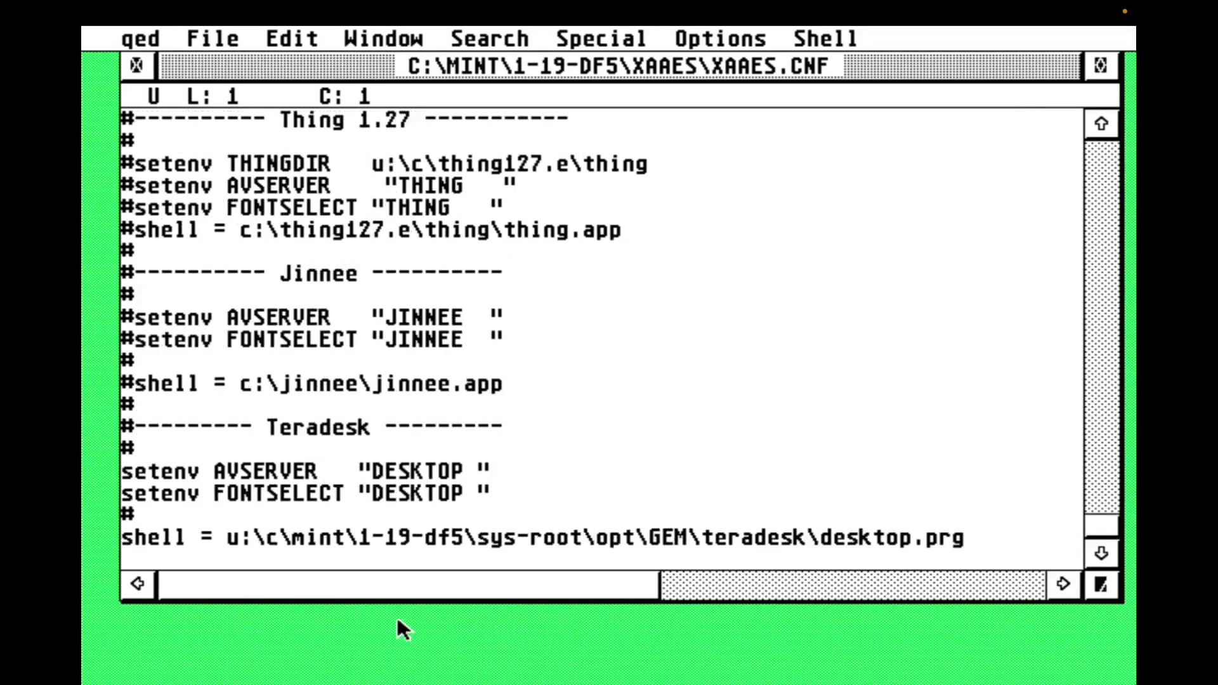
Step: Copy the Teradesk shell path u:\c\mint\1-19-df5\sys-root\opt\GEM\teradesk\desktop.prg into the shell= line of DESKTOP.CNF, then save and quit qed
drag(225, 538, 982, 543)
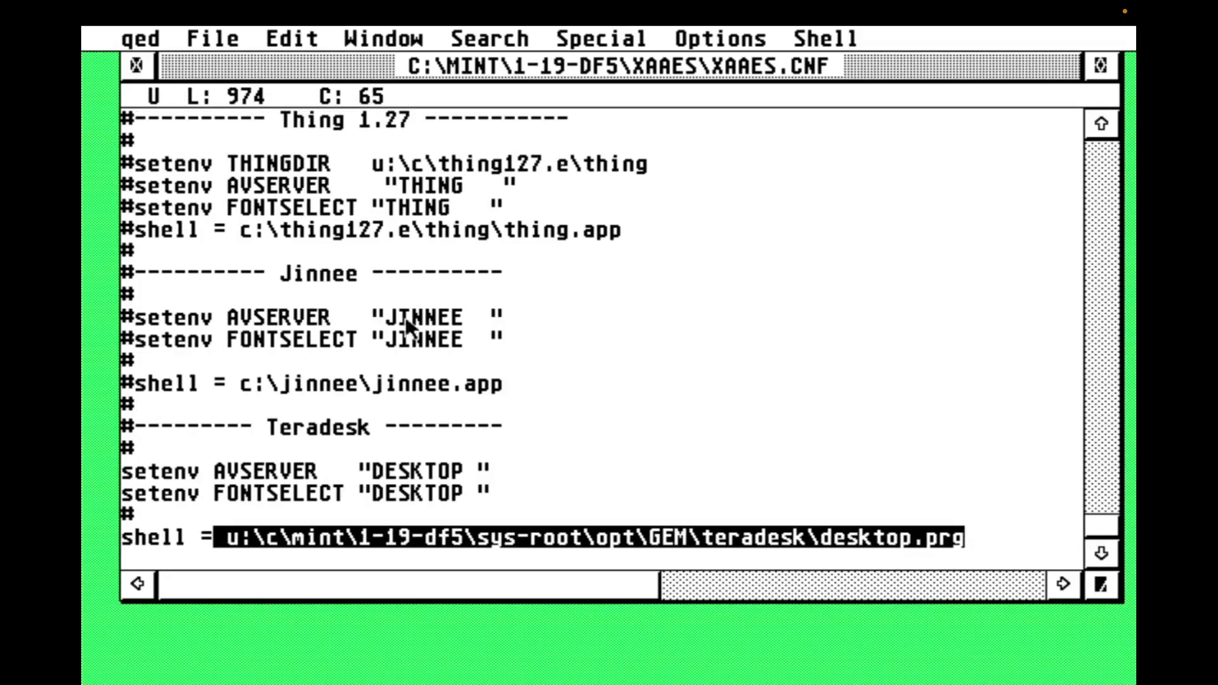
key(ctrl+w)
key(BackSpace)
key(BackSpace)
text(u:\c\mint\1-19-df5\sys-root\opt\GEM\teradesk\desktop.prg)
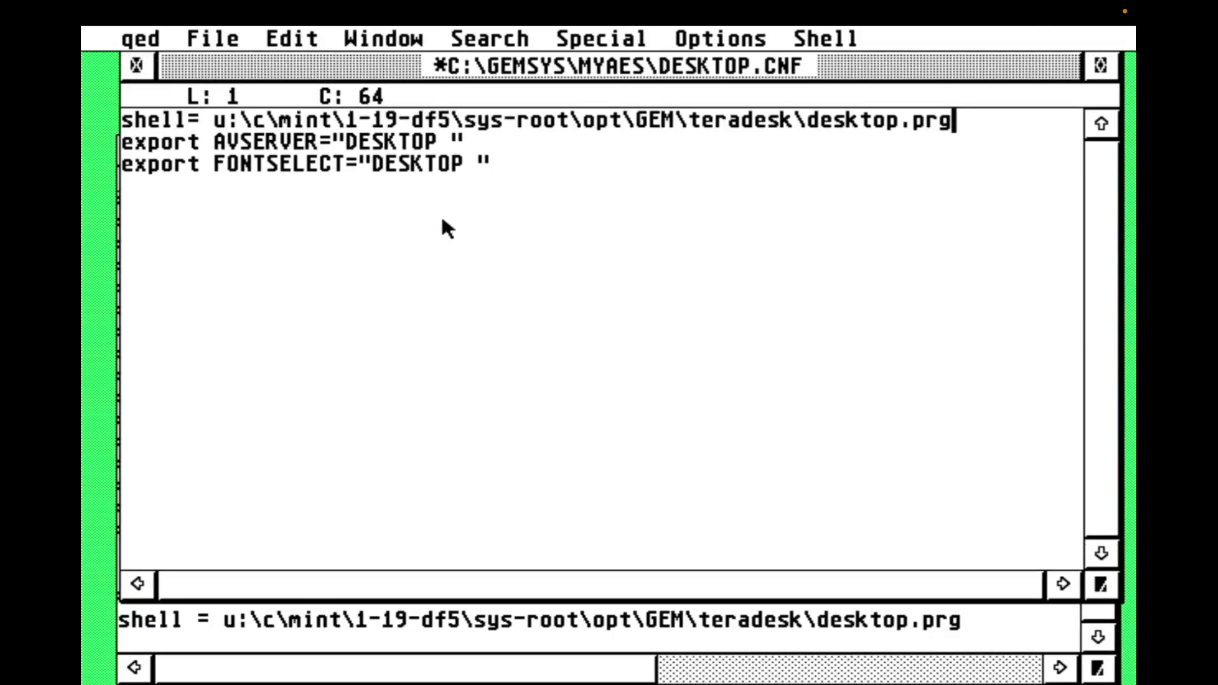
mouse_move(213, 38)
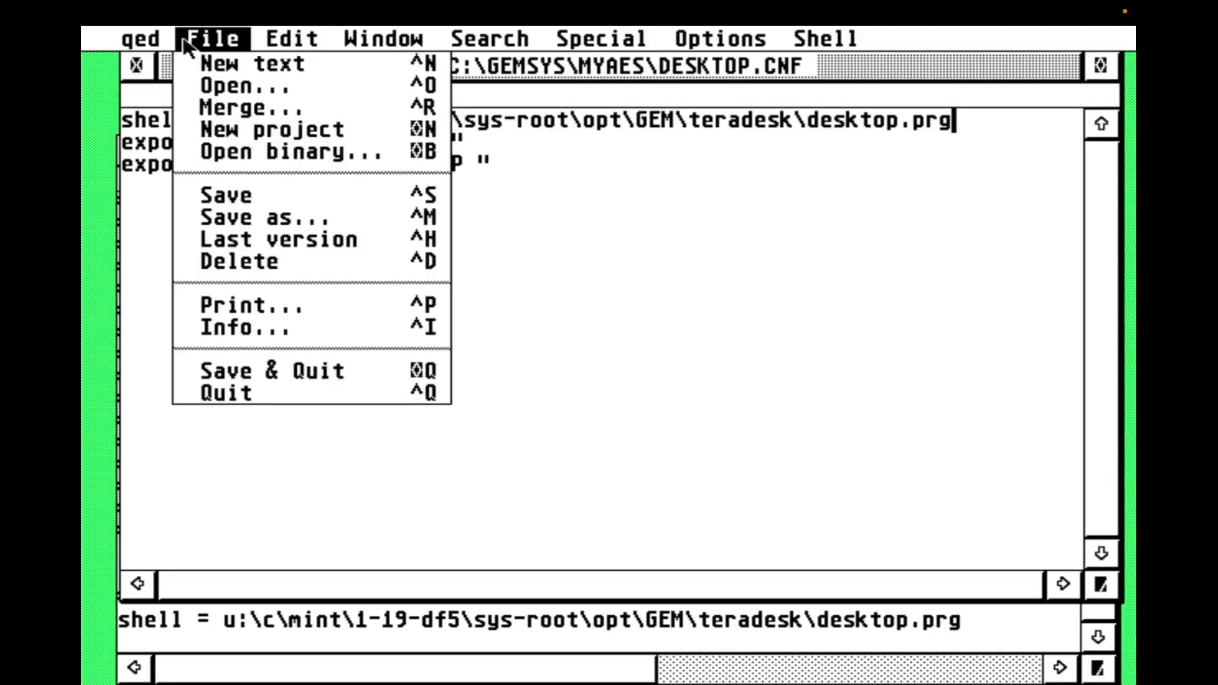
click(229, 367)
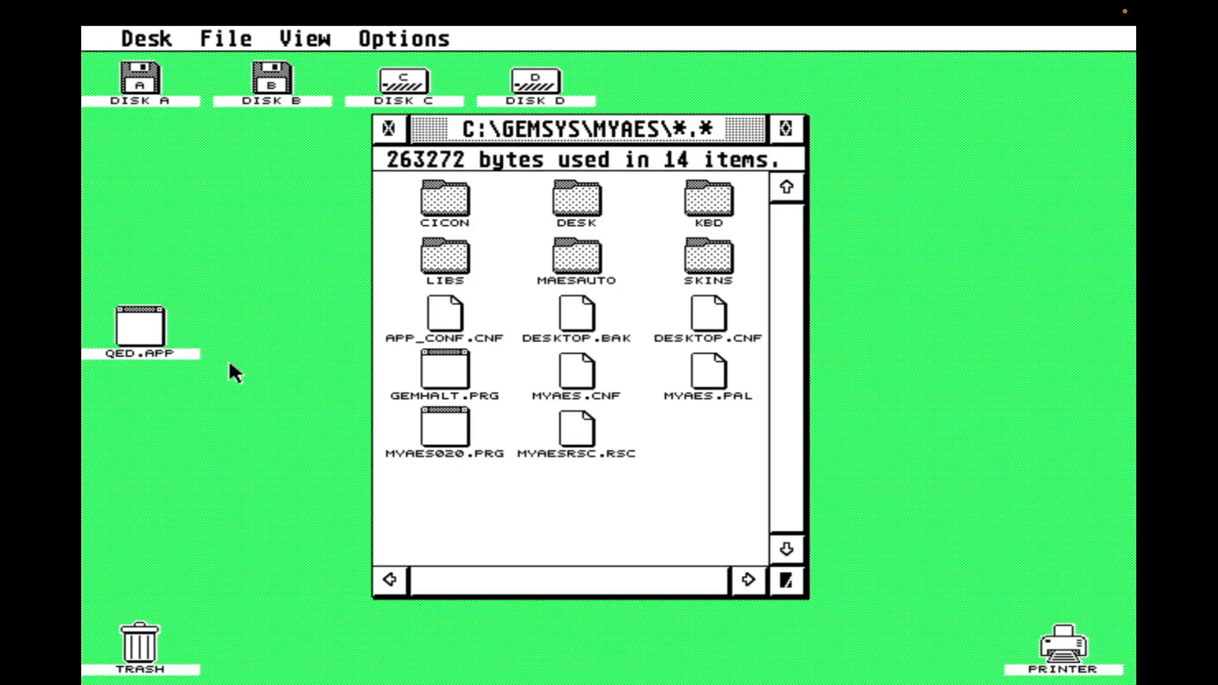
Step: Restart the machine, pick a window frame for MyAES, and open and reposition the drive C window
key(ctrl+alt+Delete)
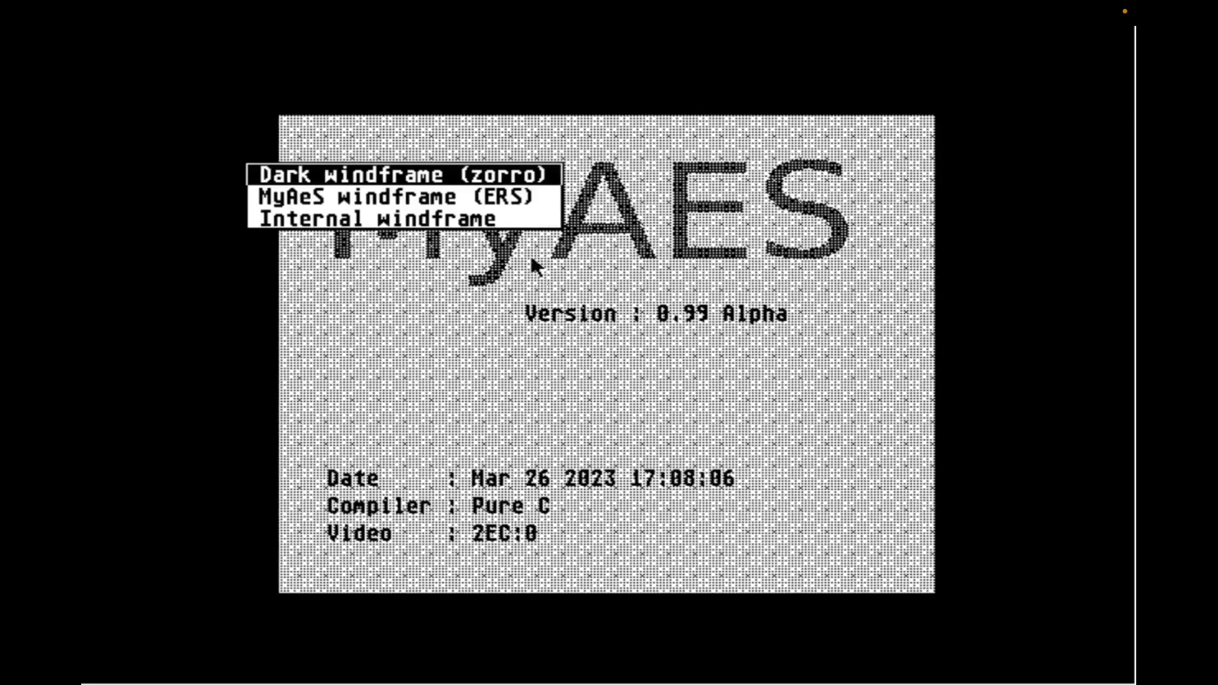
click(510, 215)
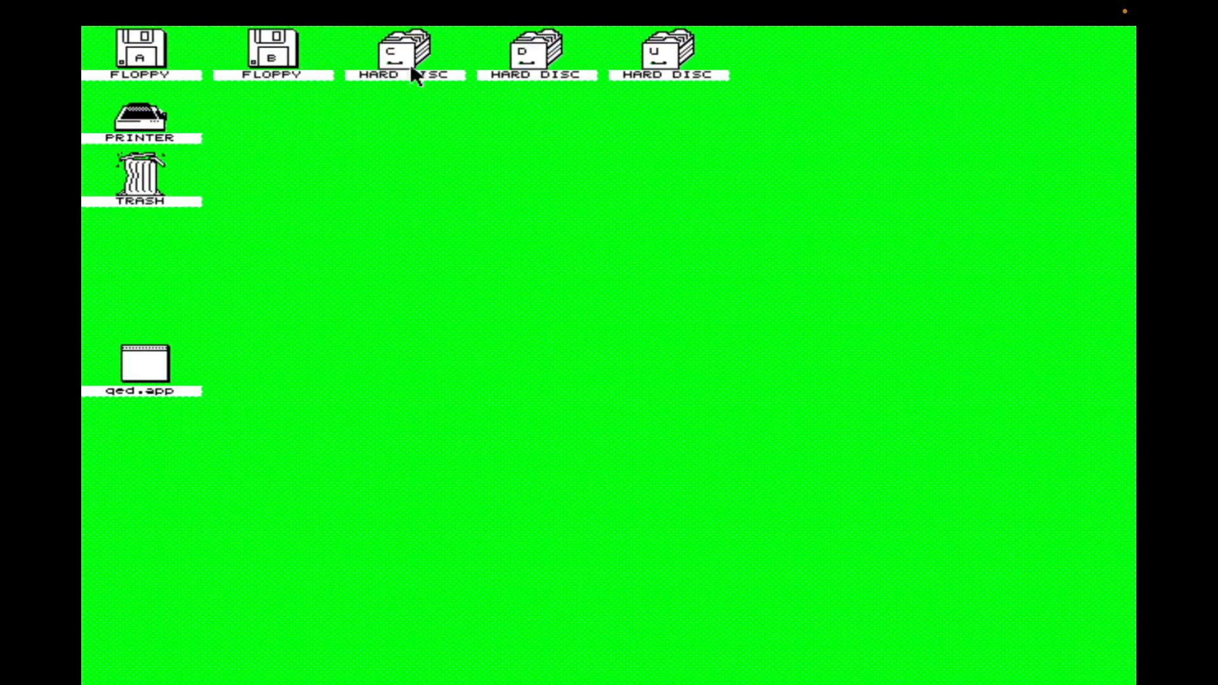
double_click(390, 55)
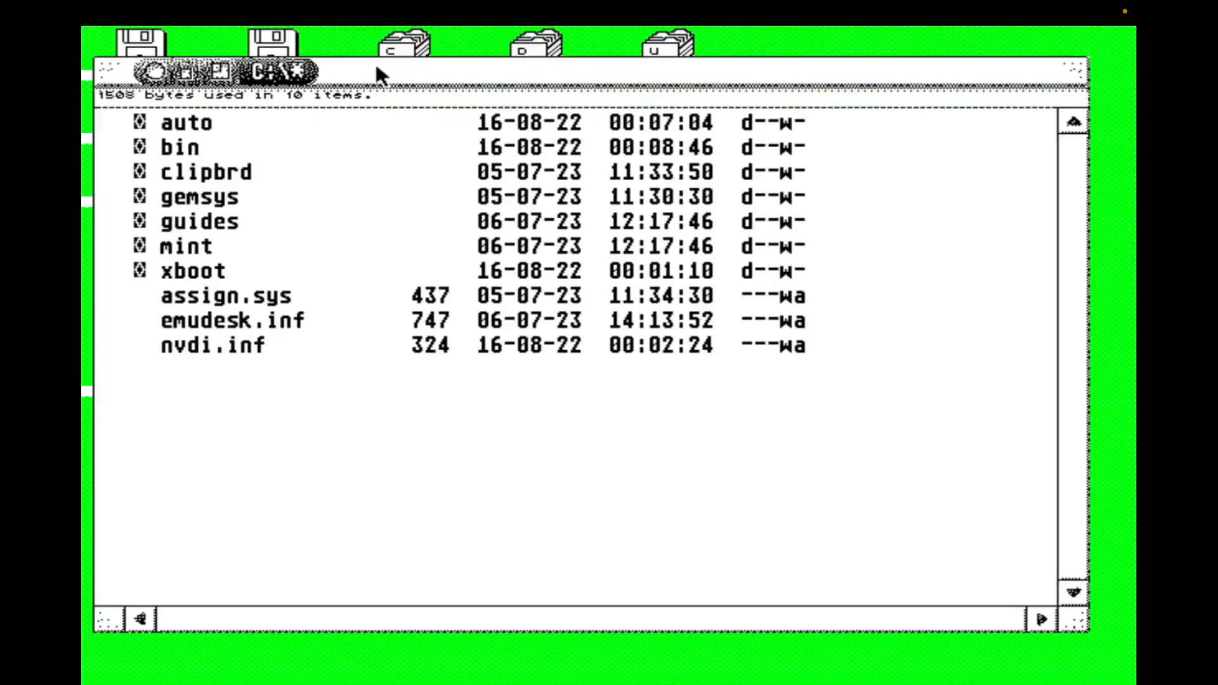
drag(375, 63, 441, 101)
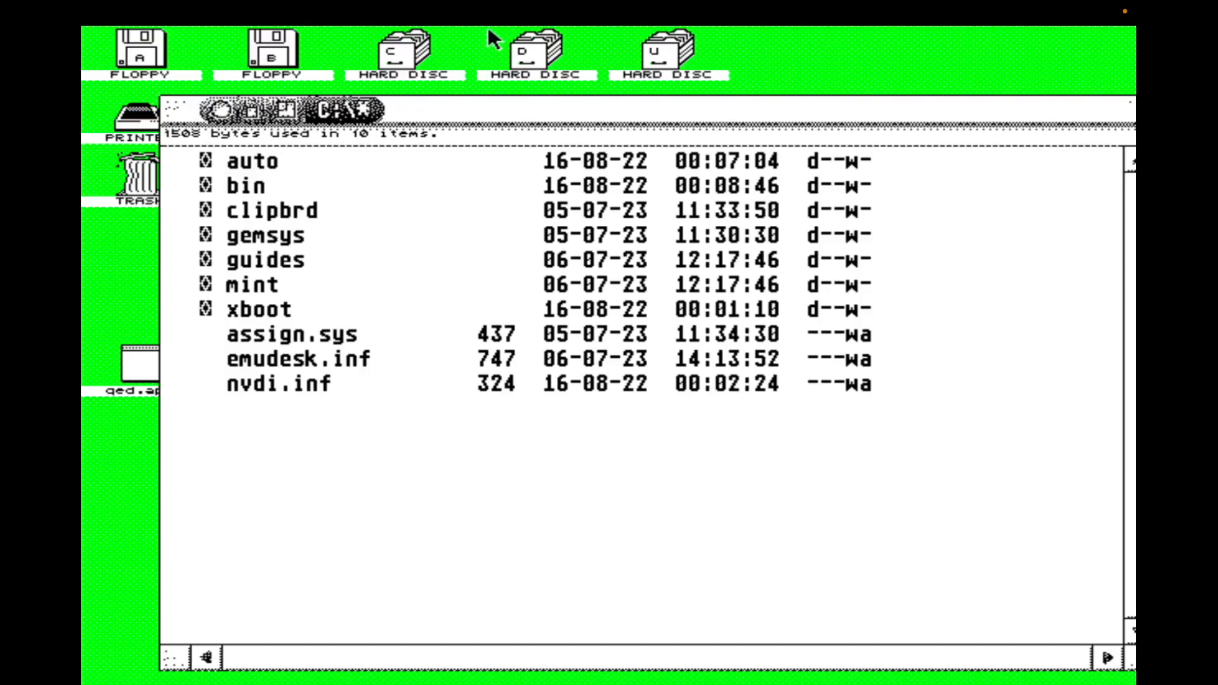
Step: Set the video mode to 256 colours and restart MyAES with the MyAeS windframe (ERS)
mouse_move(490, 38)
click(567, 264)
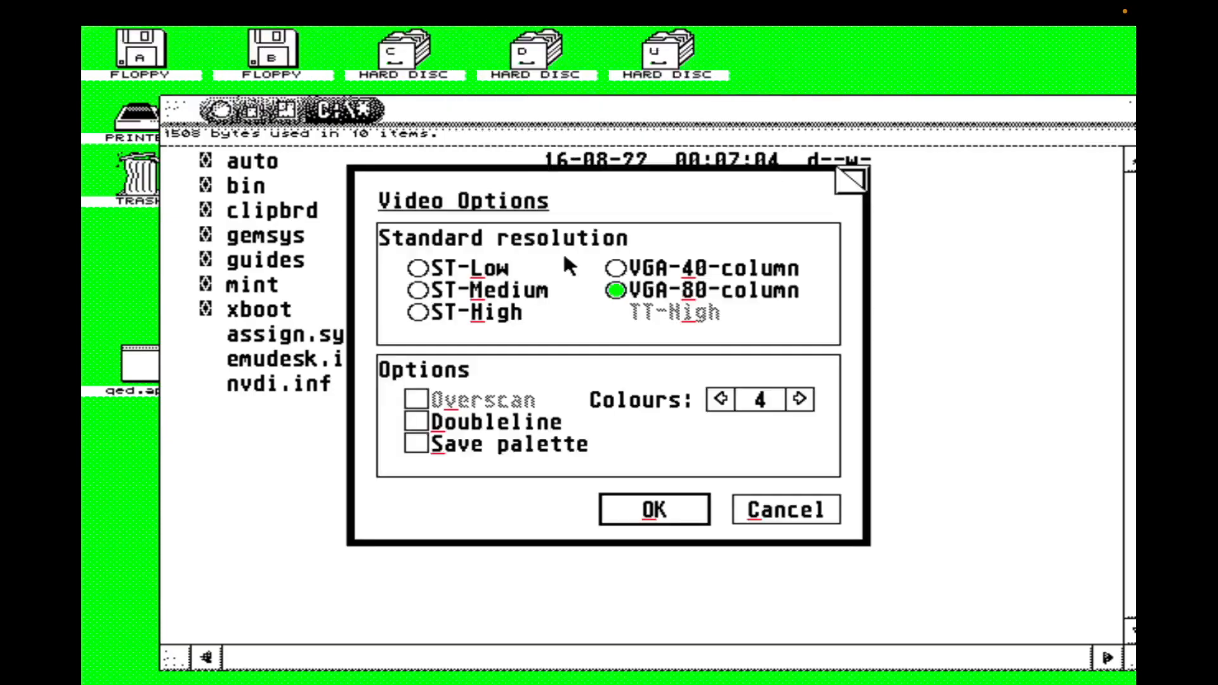
click(798, 398)
click(798, 398)
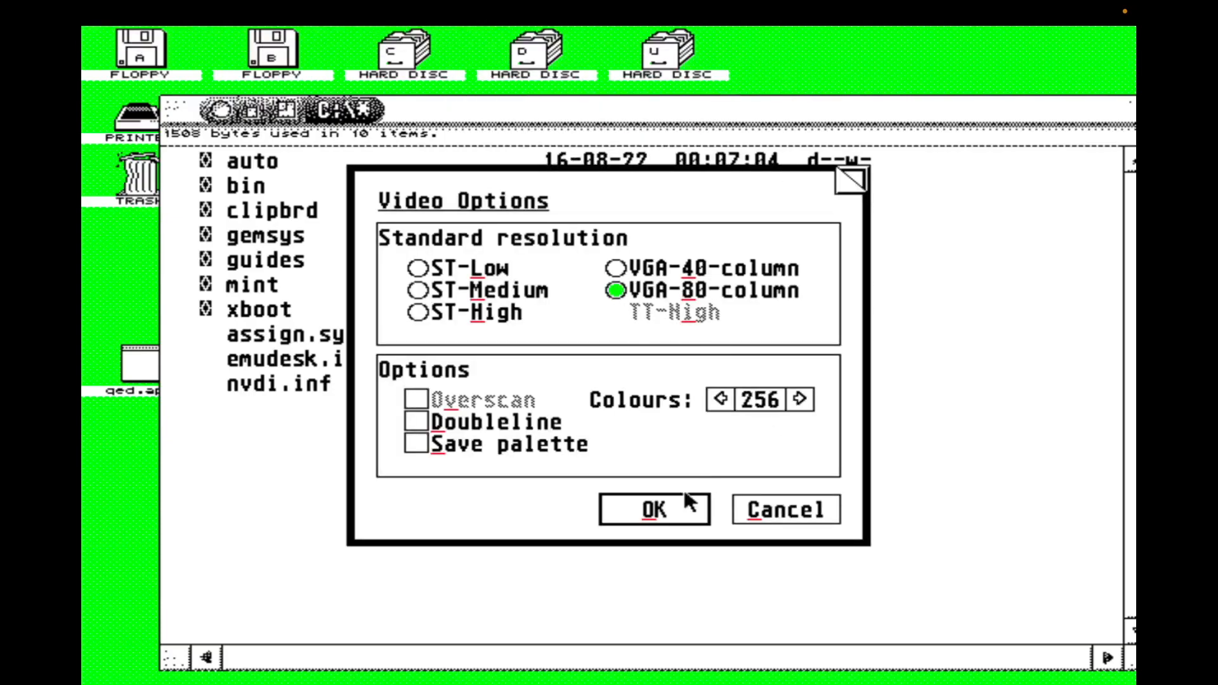
click(660, 517)
click(643, 421)
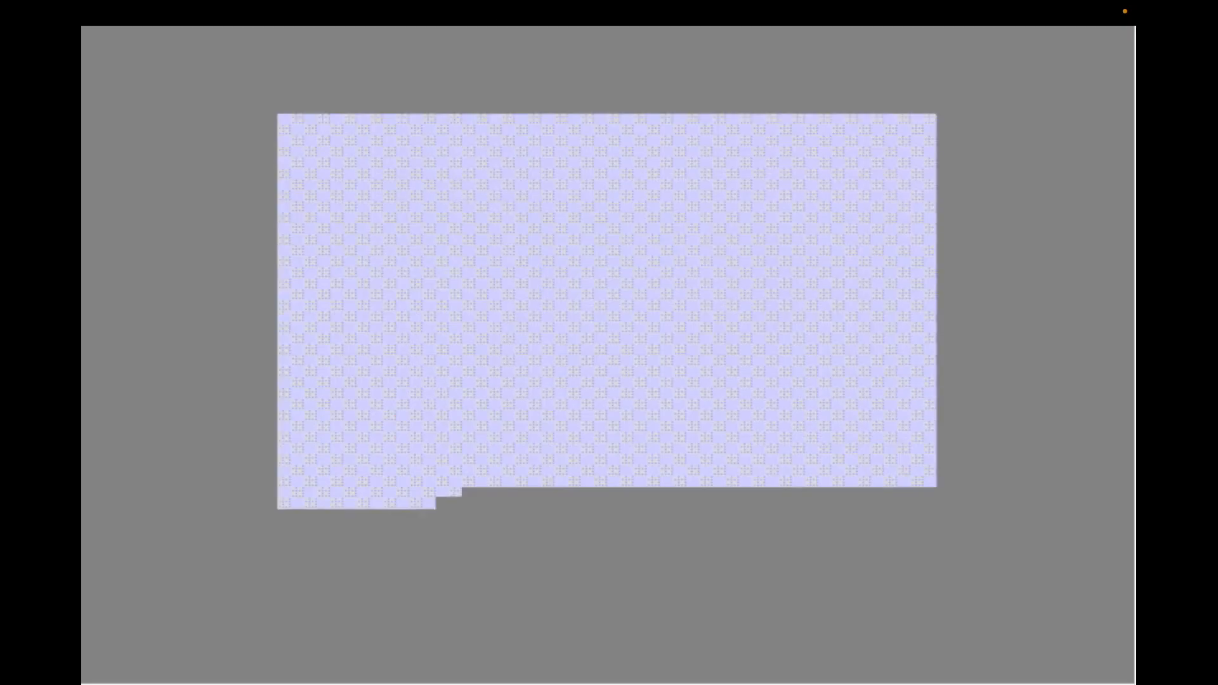
click(513, 195)
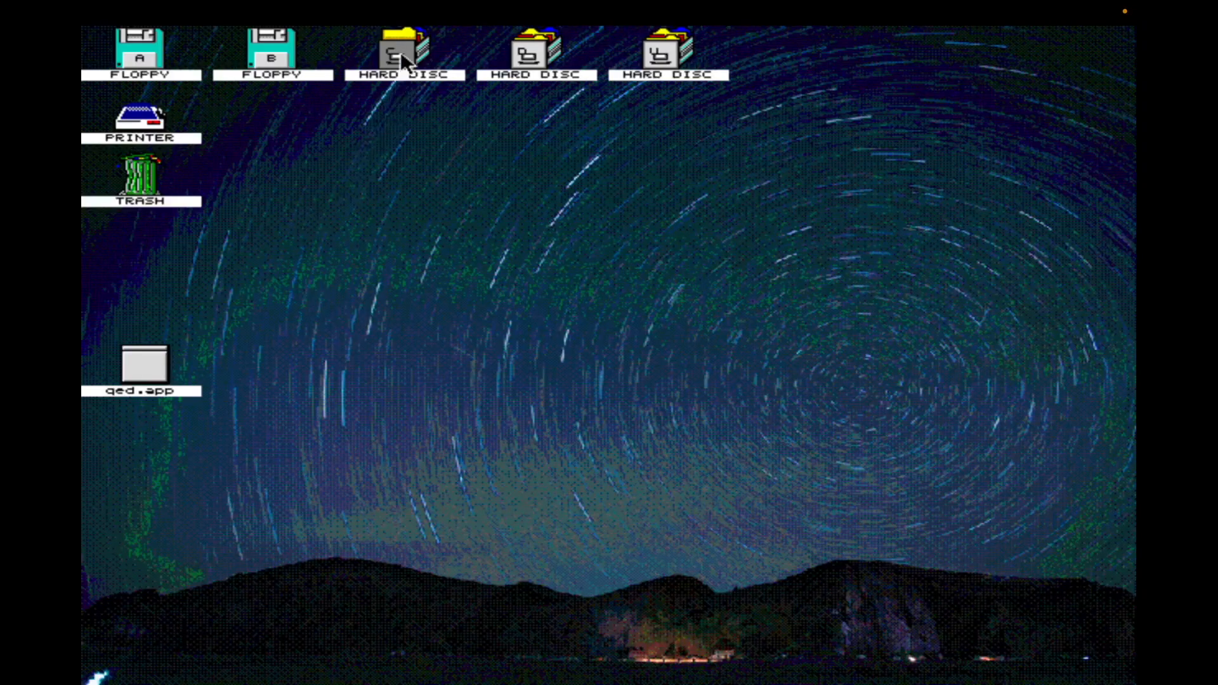
Step: Open drive C and browse through gemsys\myaes\desk to examine its programs, then return to the drive's root
double_click(401, 53)
drag(417, 67, 446, 73)
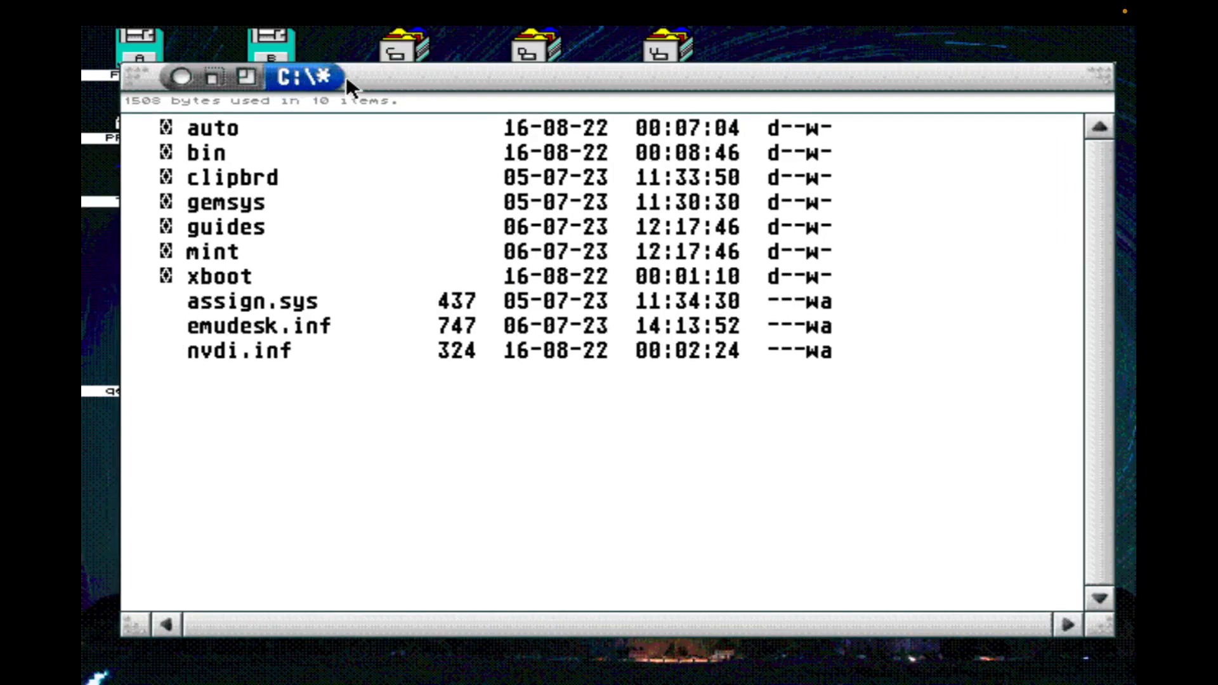
double_click(247, 206)
double_click(200, 129)
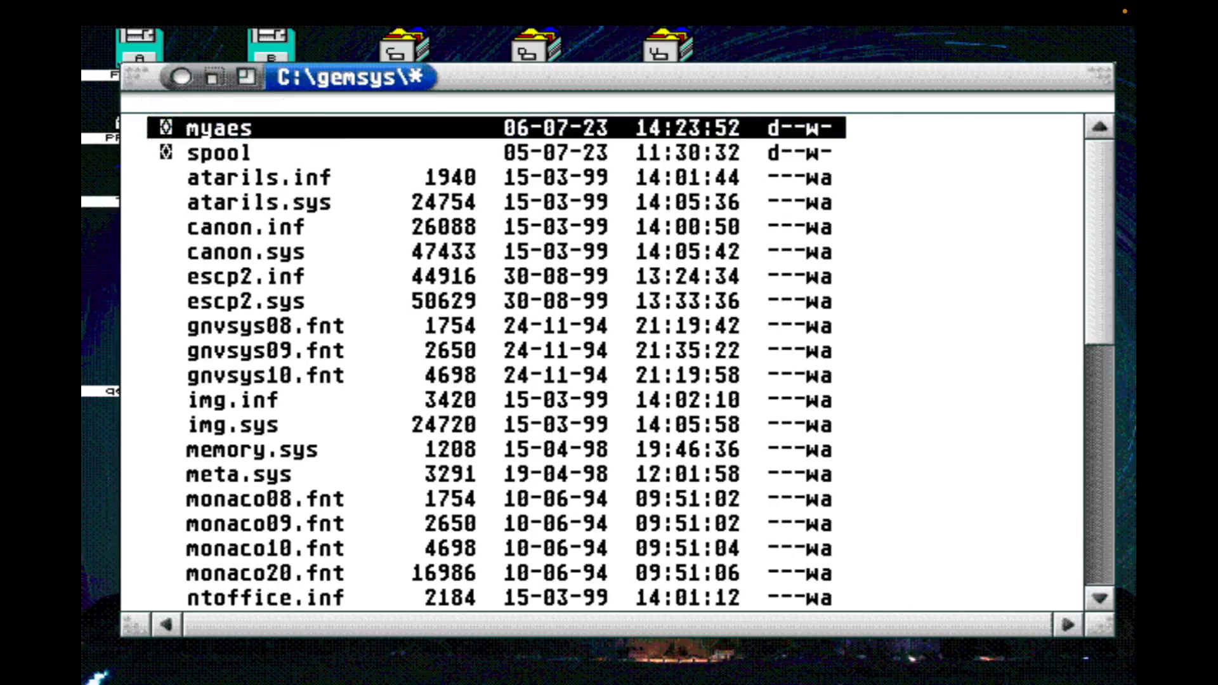
double_click(216, 152)
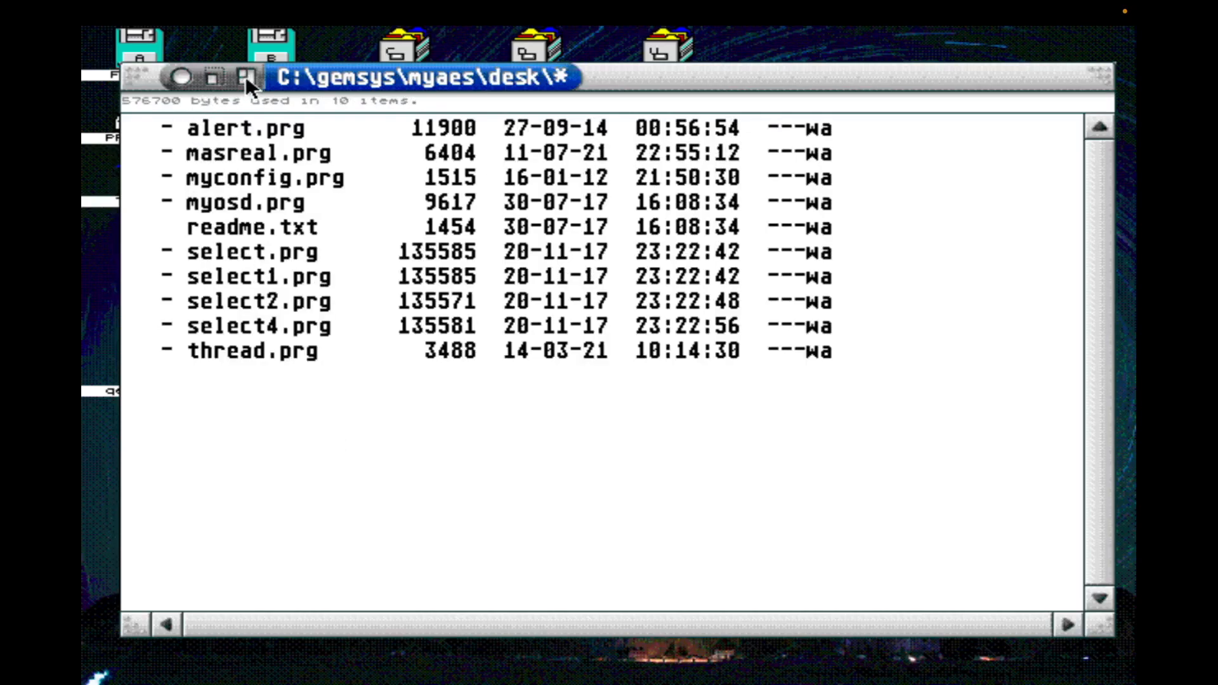
click(183, 76)
click(183, 76)
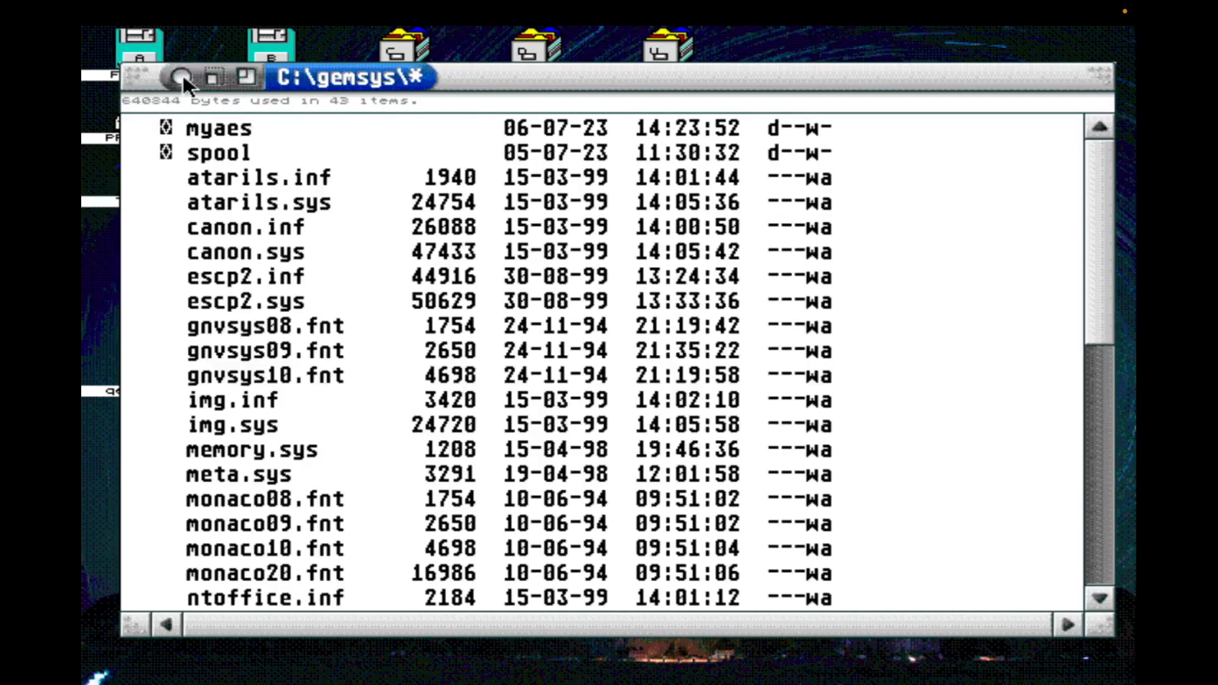
click(183, 76)
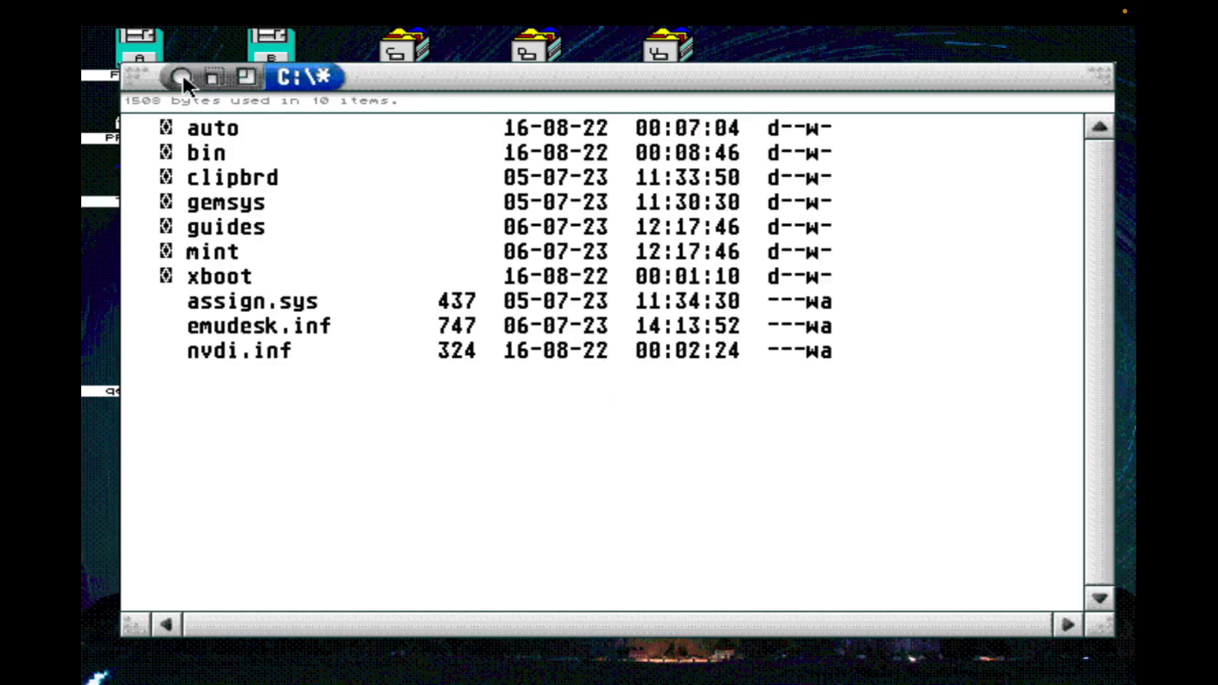
Step: Iconify and restore the drive C window, and toggle it between its full and normal size
click(212, 77)
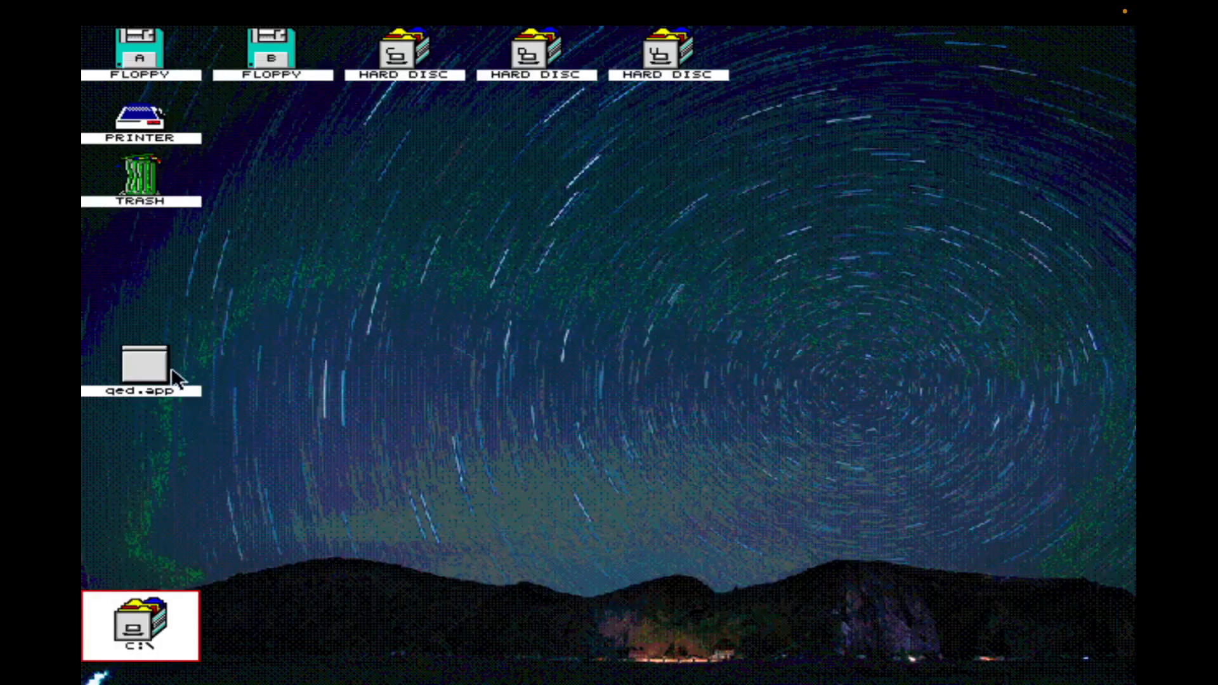
double_click(169, 658)
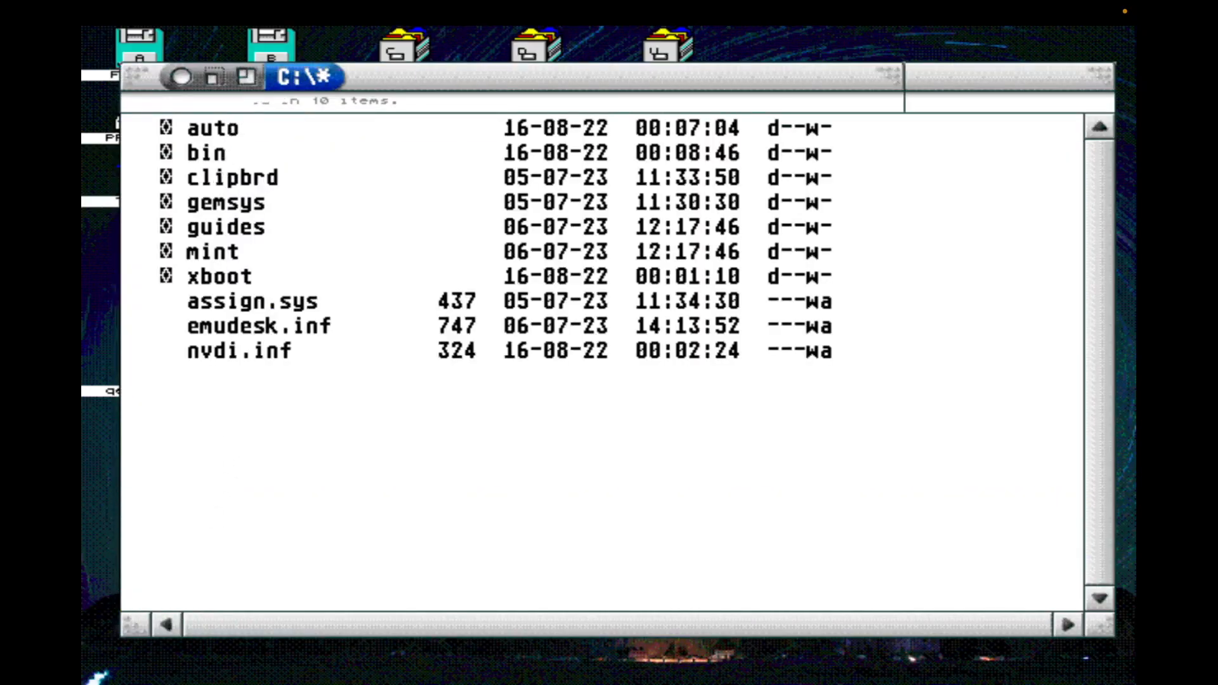
click(247, 77)
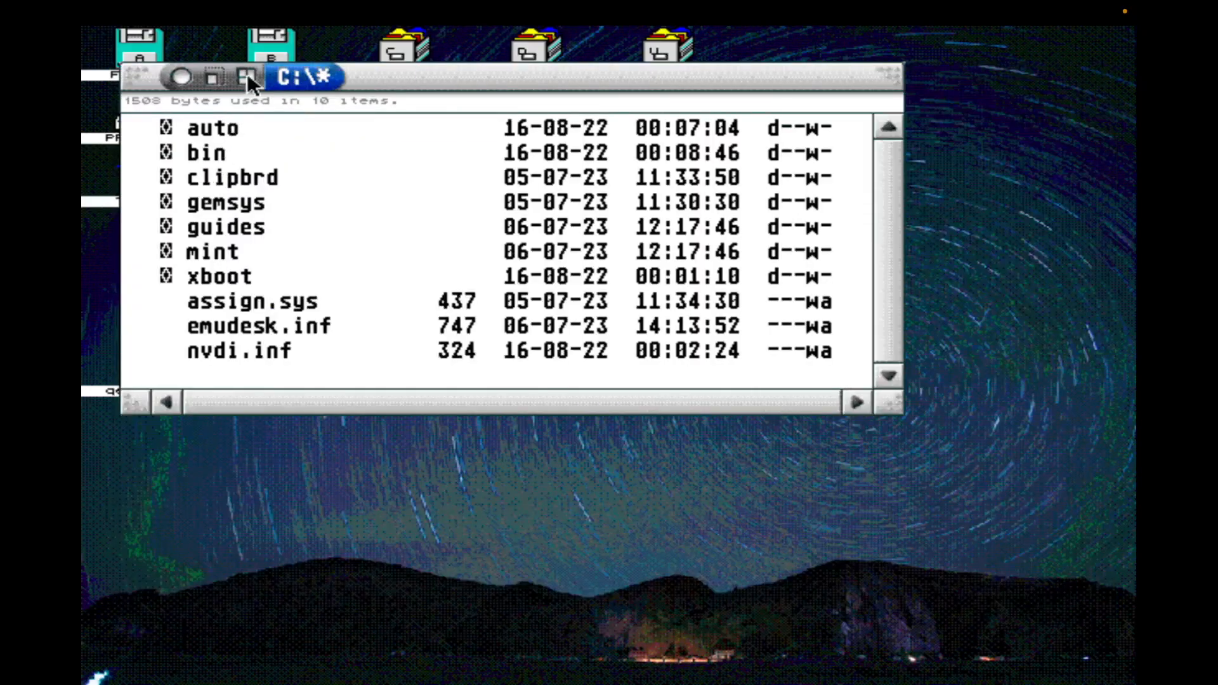
click(247, 76)
click(247, 76)
click(246, 77)
Step: Reposition and resize the drive C window to a medium size, then close it
mouse_move(506, 76)
mouse_down()
mouse_move(484, 44)
mouse_move(490, 68)
mouse_up()
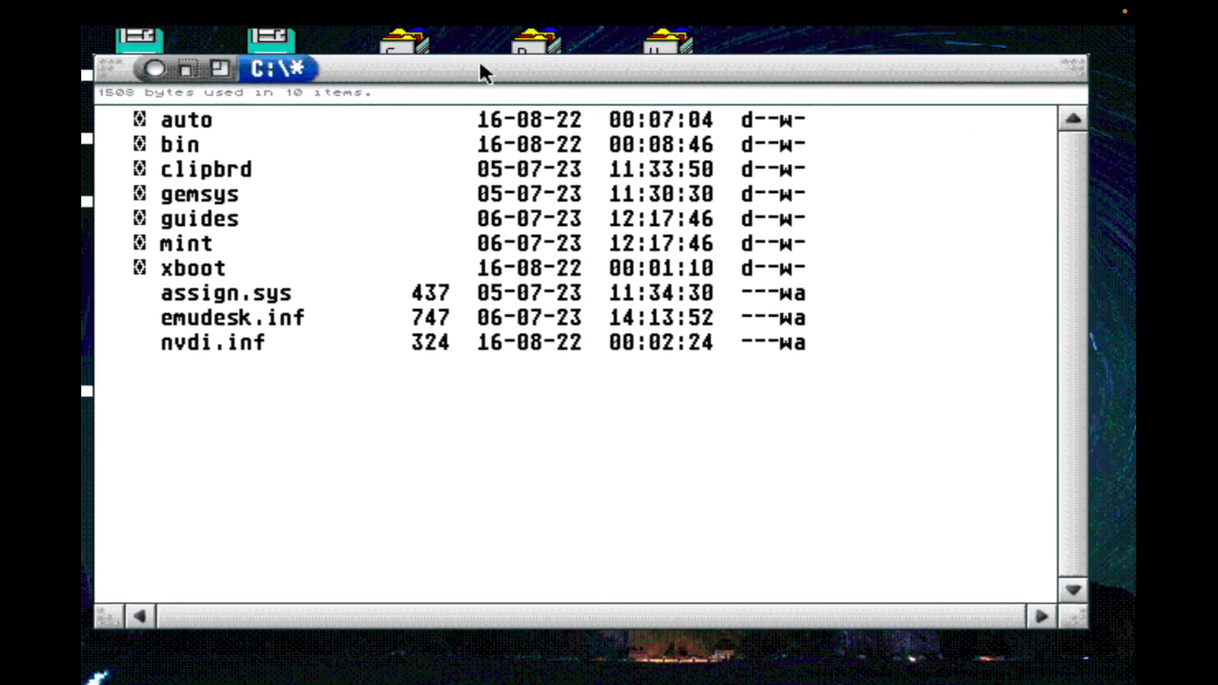
click(220, 66)
click(219, 66)
click(219, 66)
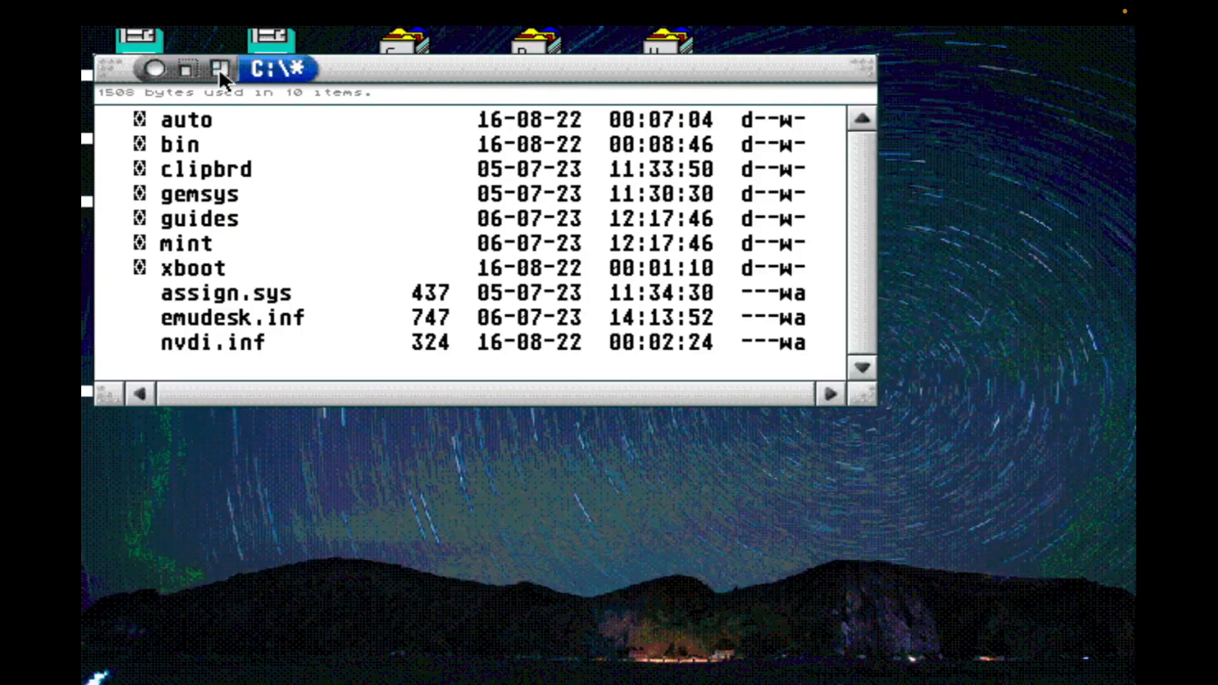
drag(870, 384, 941, 525)
click(156, 70)
Step: Reopen drive C, go to gemsys\myaes and open myaes.cnf in qed
double_click(409, 55)
drag(547, 71, 757, 80)
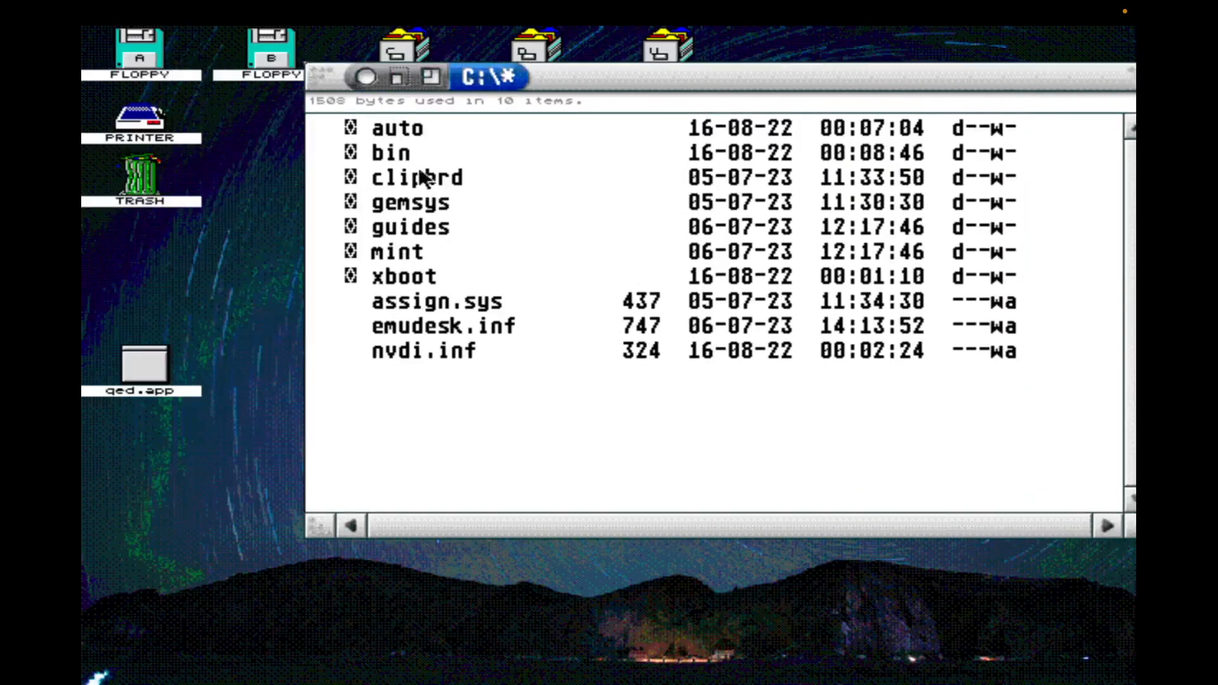
double_click(411, 204)
double_click(426, 129)
drag(448, 379, 136, 370)
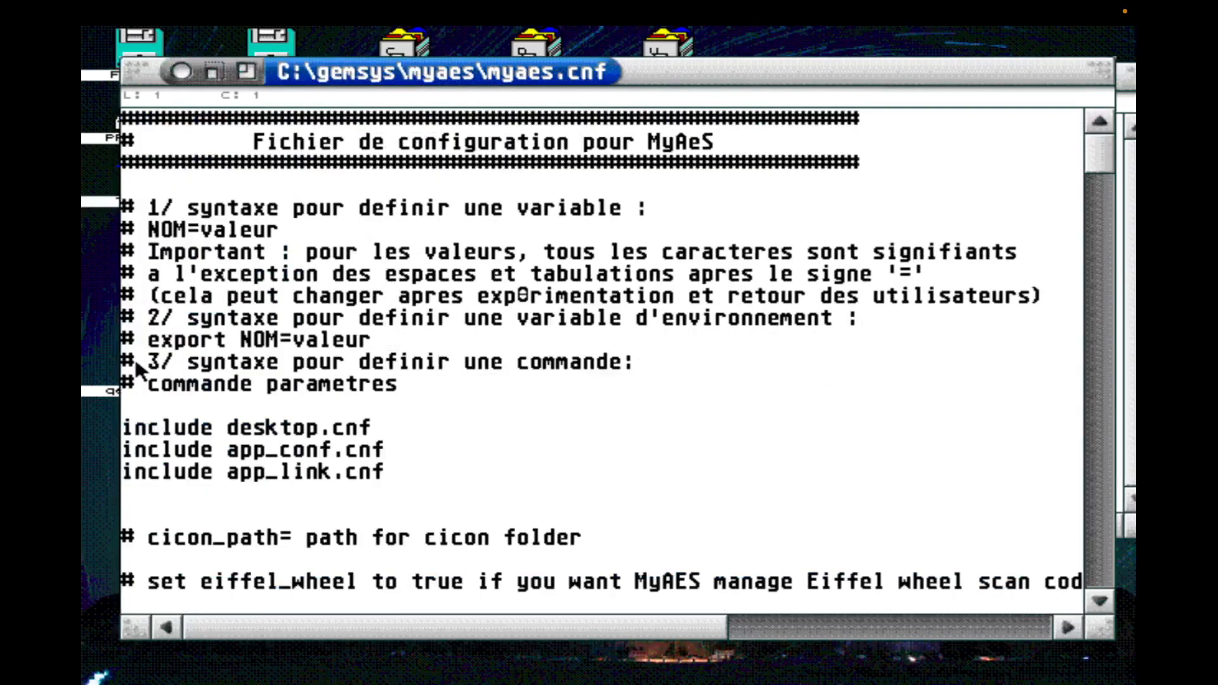
Step: Look through myaes.cnf from beginning to end to examine the available MyAES settings
drag(1101, 156, 1109, 561)
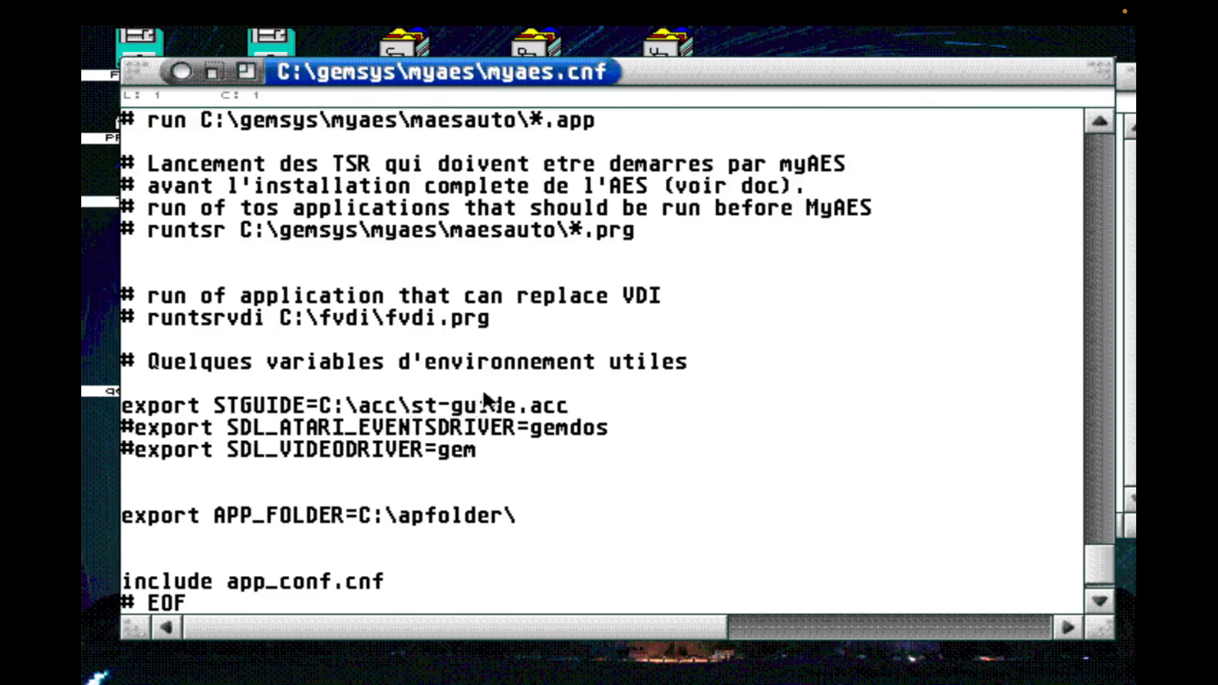
right_click(1095, 554)
click(1087, 565)
click(1099, 173)
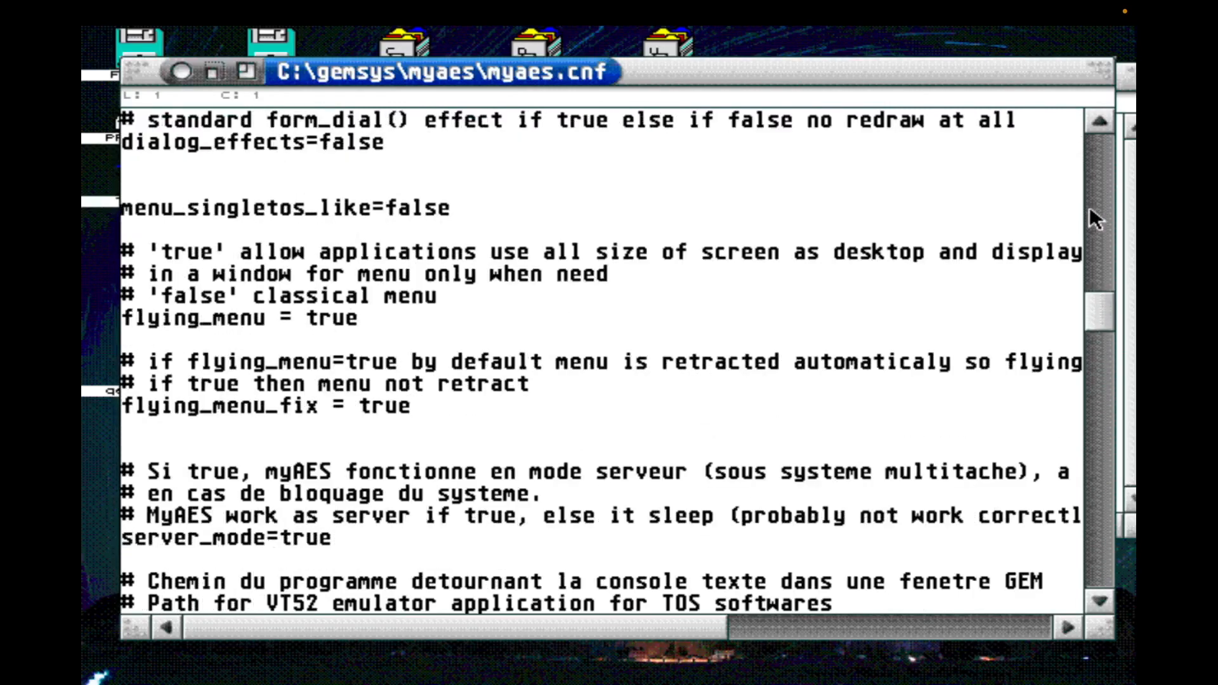
right_click(1094, 306)
click(1089, 341)
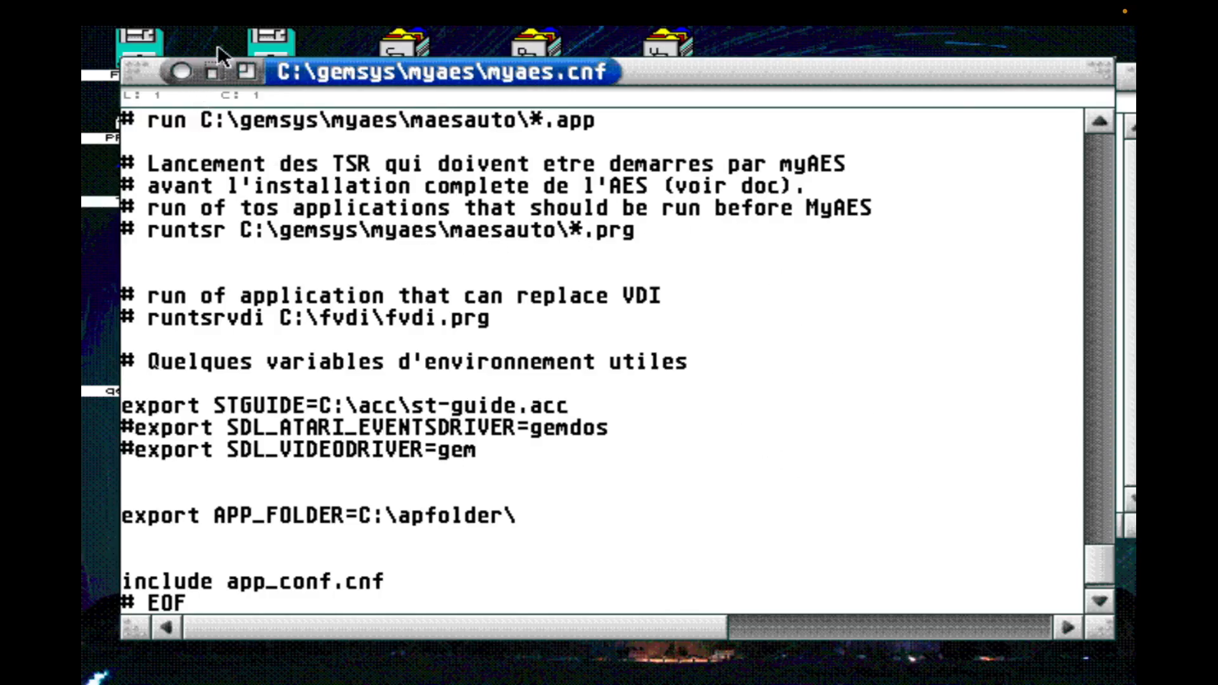
mouse_move(825, 40)
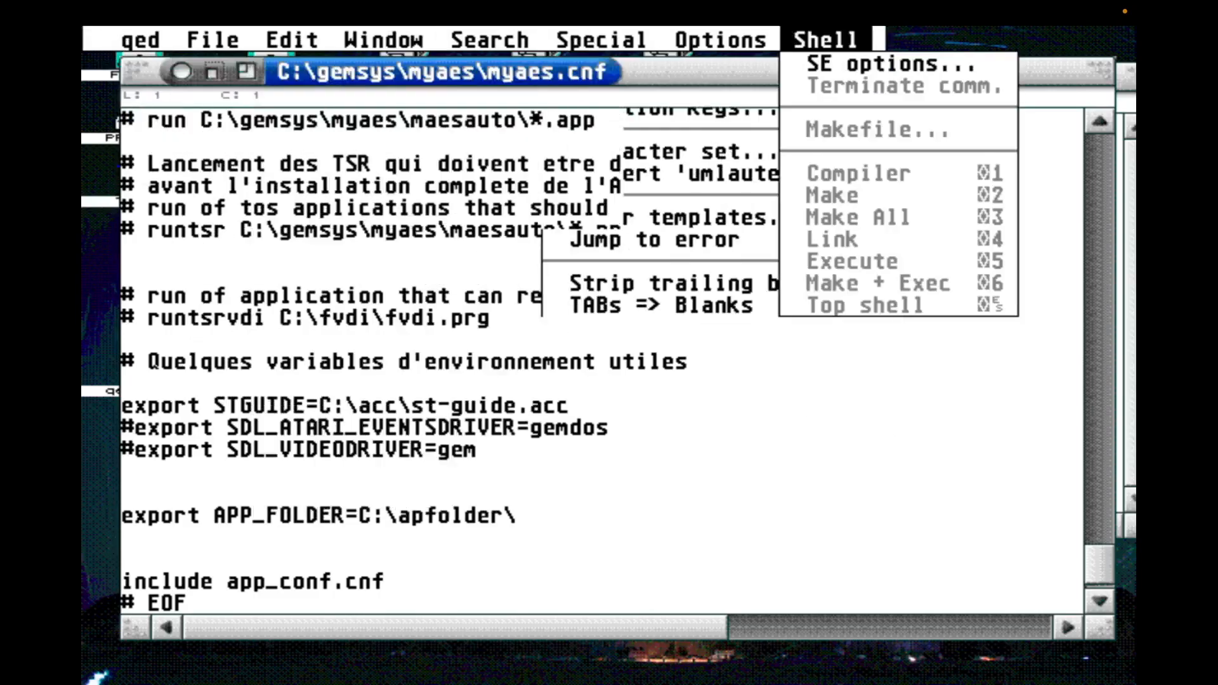
click(691, 267)
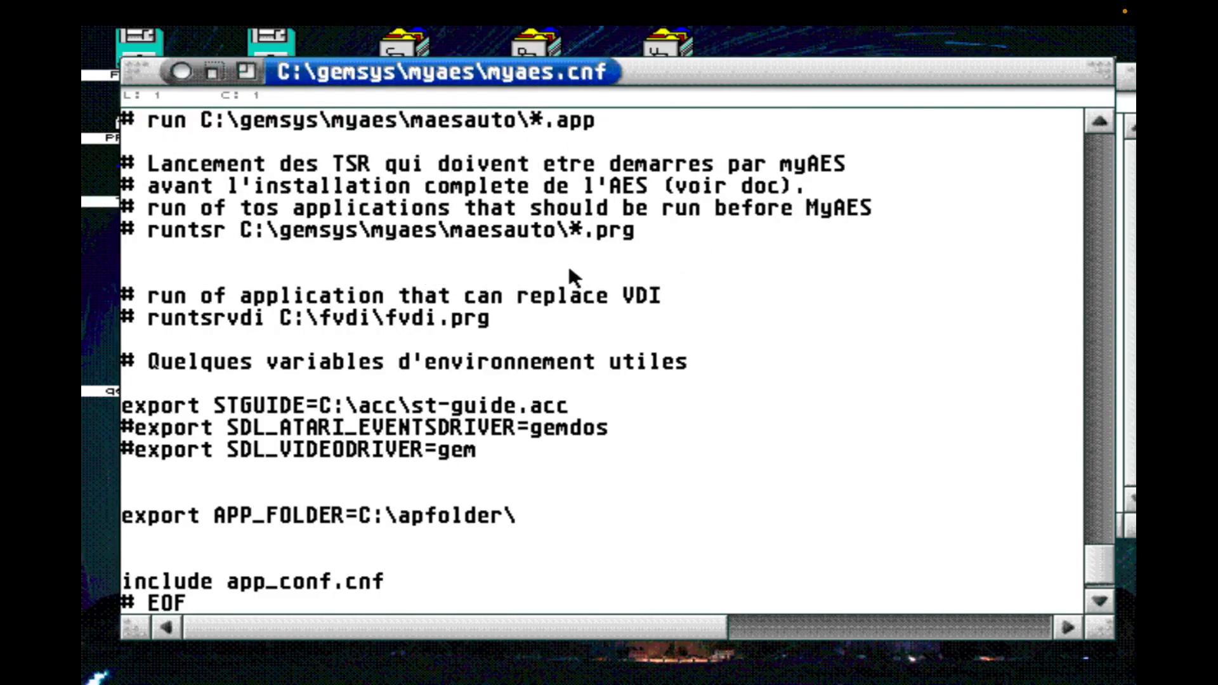
Step: Browse the application fonts offered in qed, leave the font selector without changing anything, and close myaes.cnf
mouse_move(340, 35)
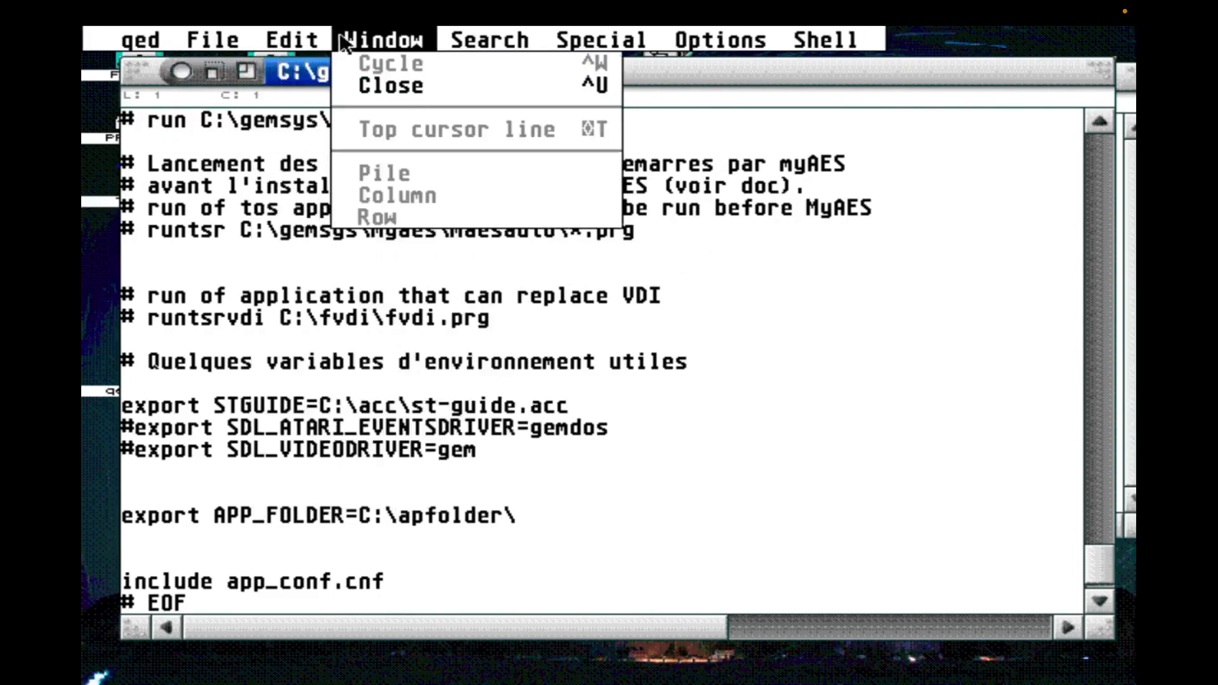
mouse_move(800, 39)
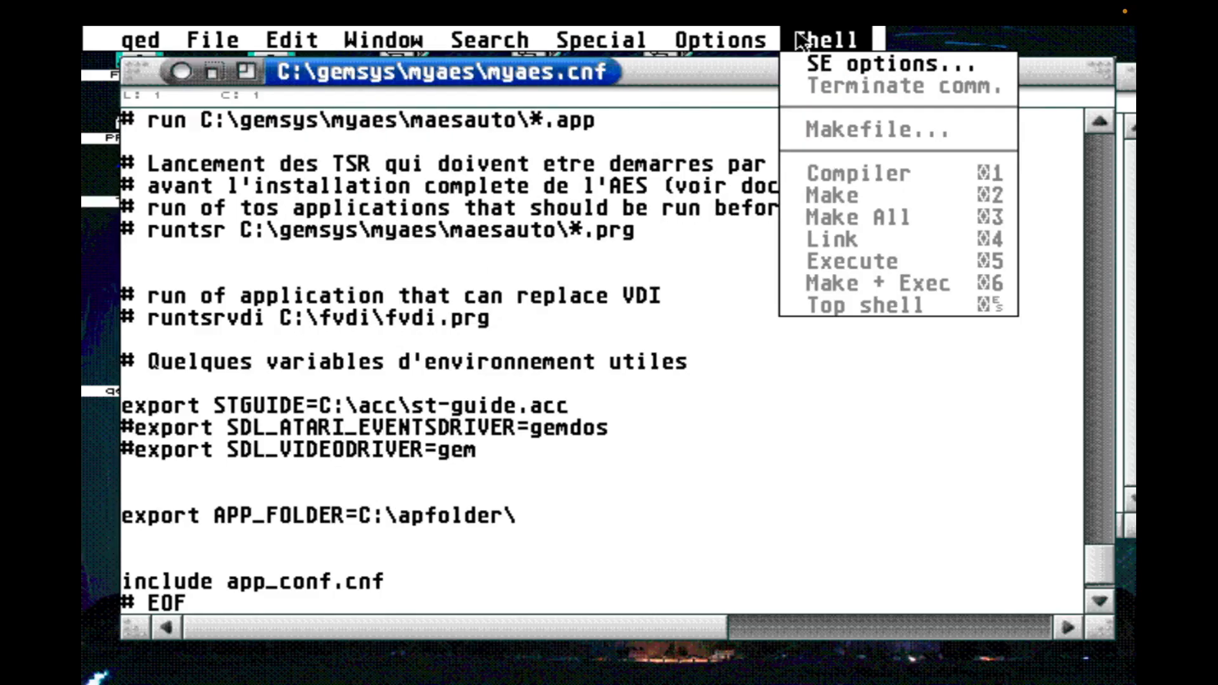
mouse_move(720, 39)
click(753, 124)
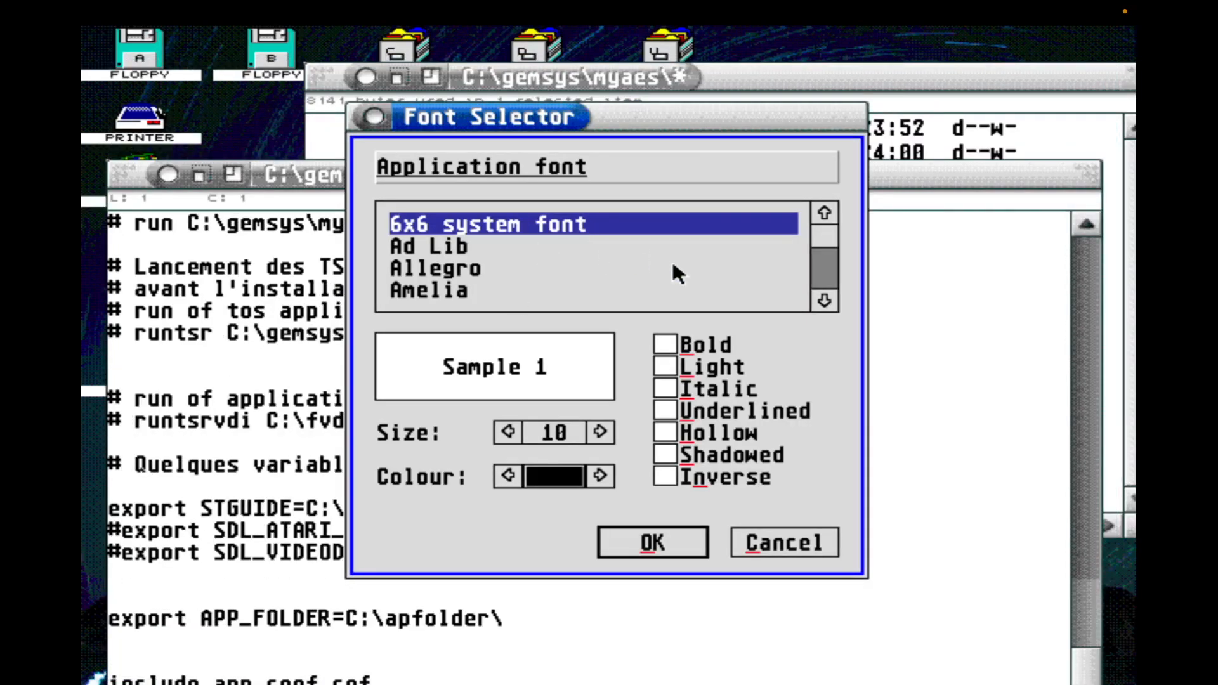
click(822, 266)
click(823, 265)
click(823, 265)
click(823, 265)
click(822, 265)
click(822, 272)
click(822, 273)
click(823, 273)
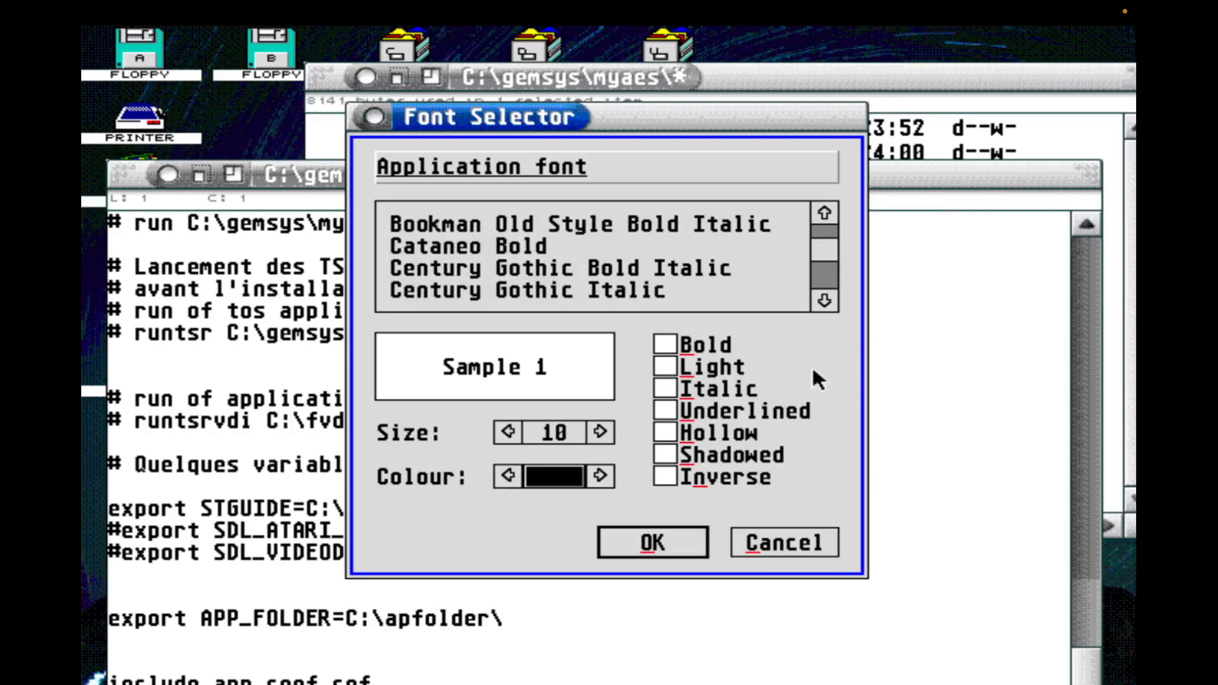
click(784, 543)
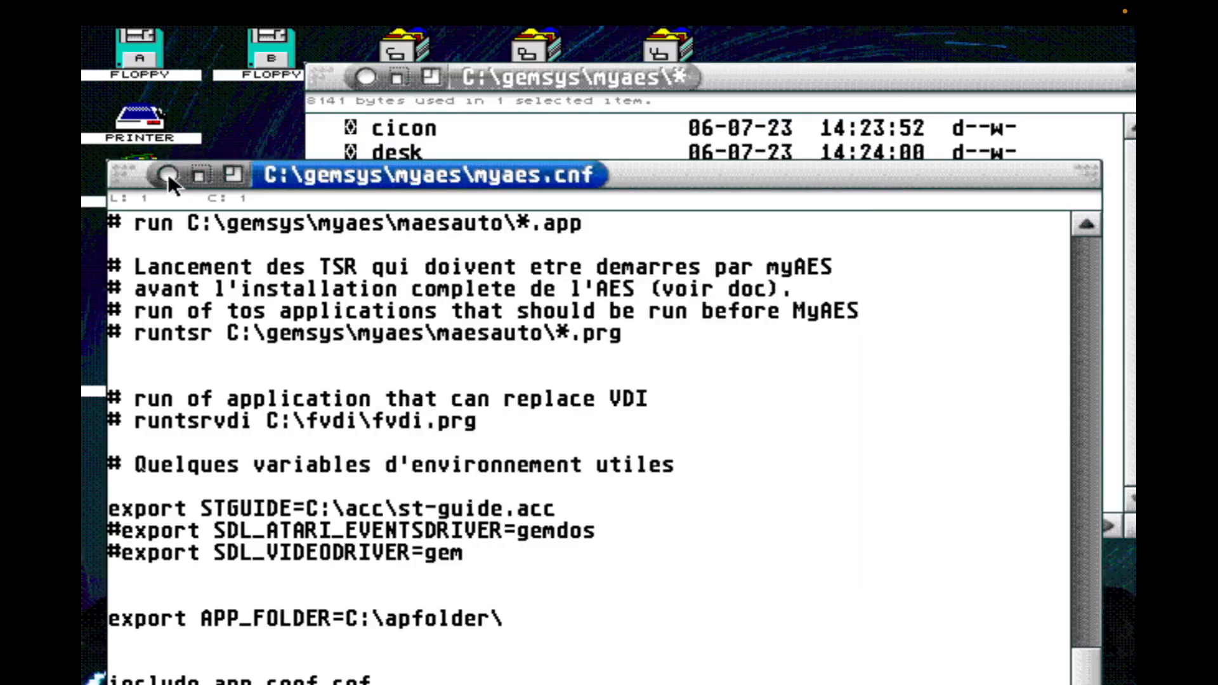
click(169, 178)
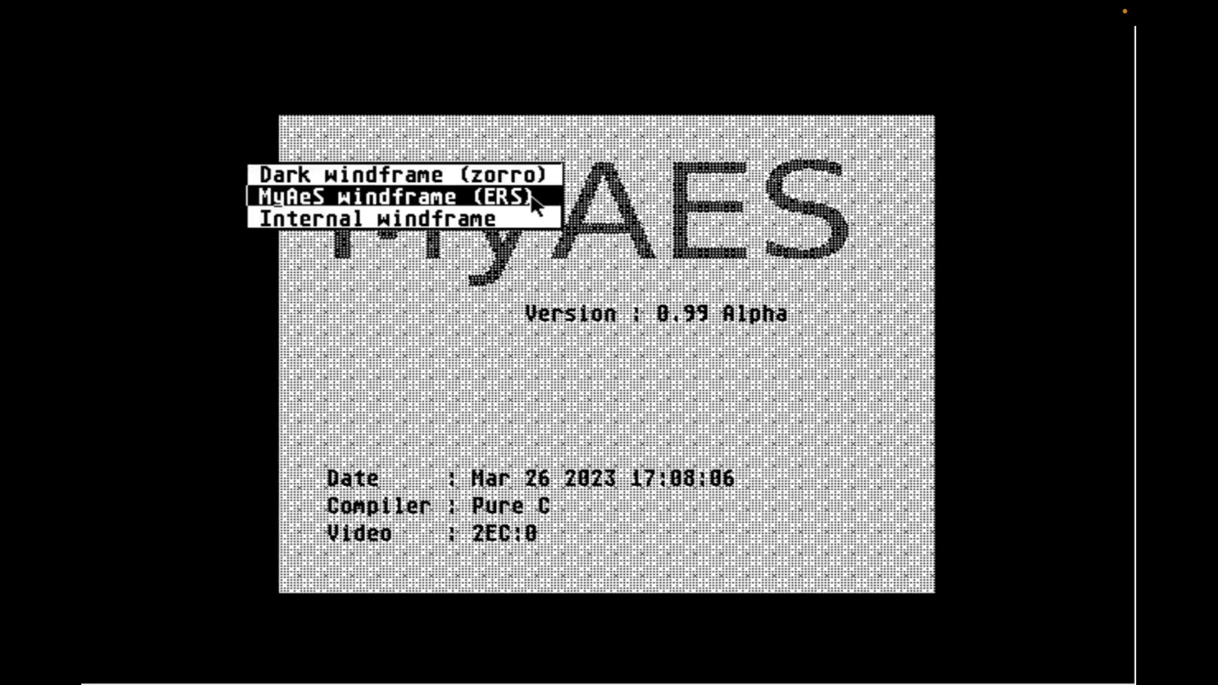
Step: Start MyAES with the MyAeS windframe (ERS) and check TeraDesk's video options without changing them
click(532, 195)
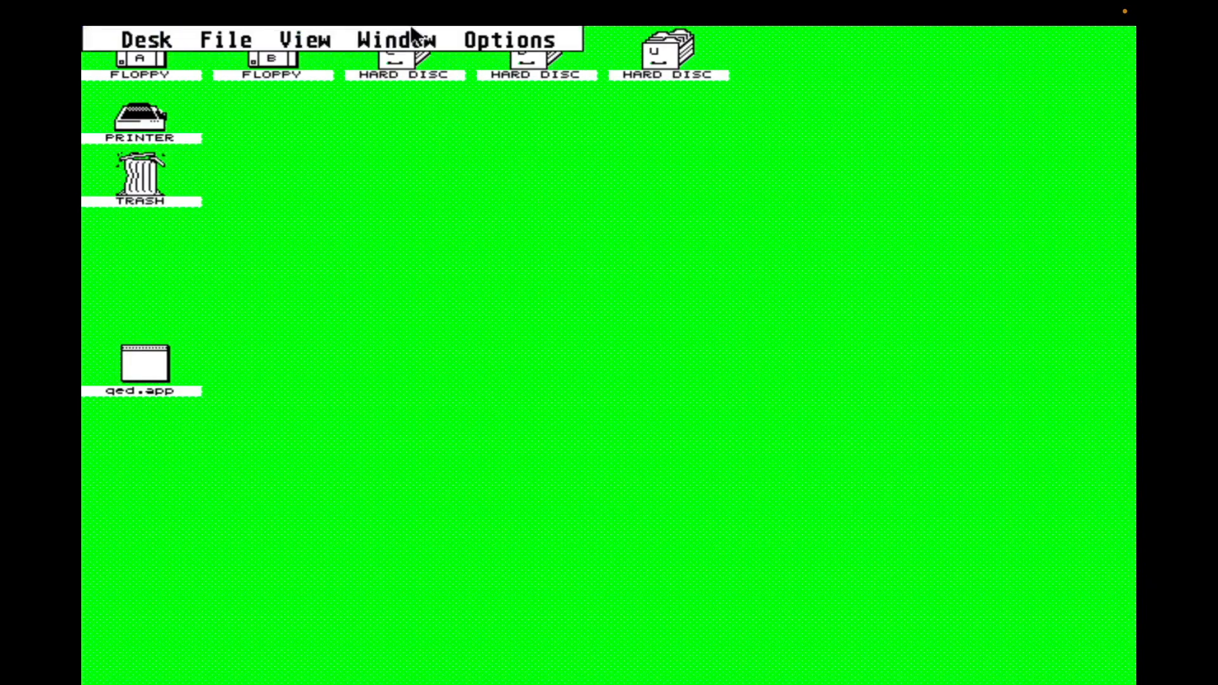
mouse_move(510, 39)
click(527, 261)
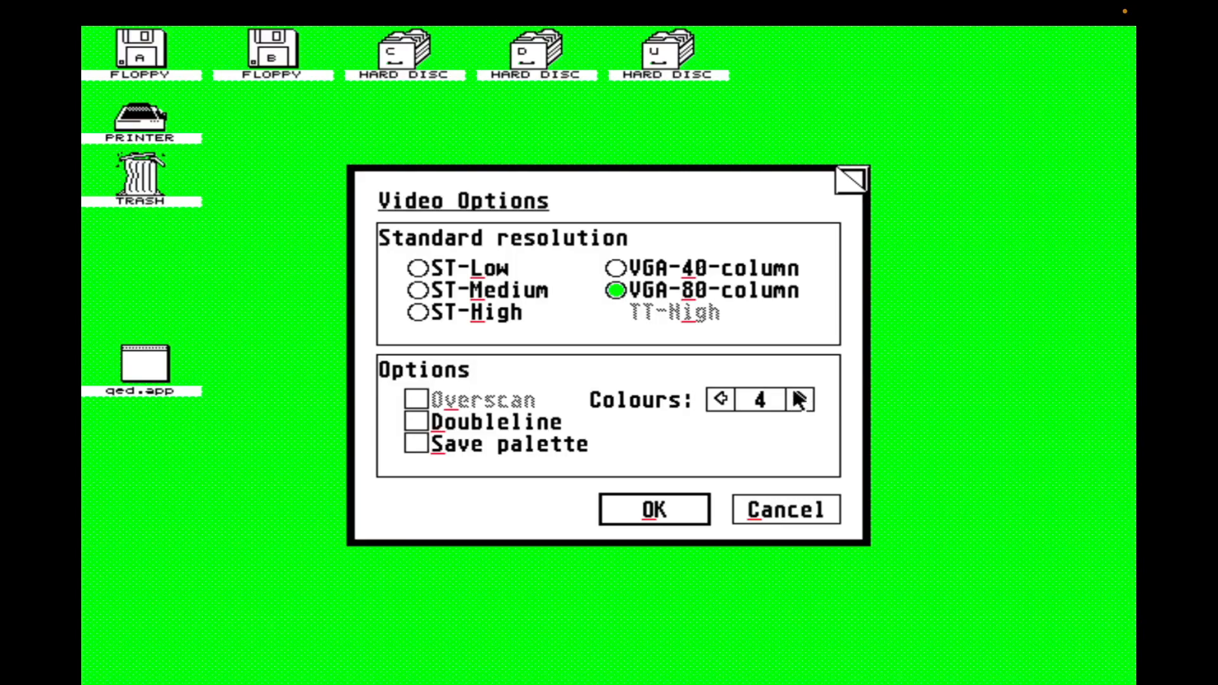
click(790, 519)
Step: Browse drive C to gemsys\myaes again and load myaes.cnf into qed for editing
double_click(392, 54)
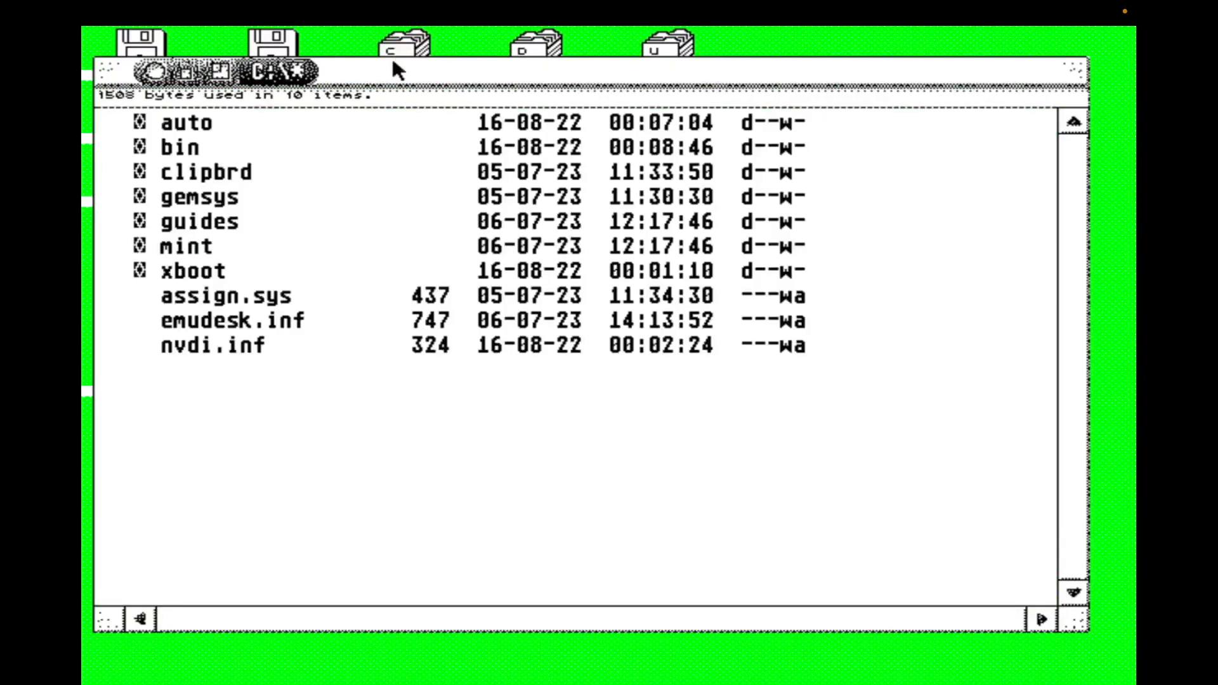
double_click(469, 254)
double_click(464, 188)
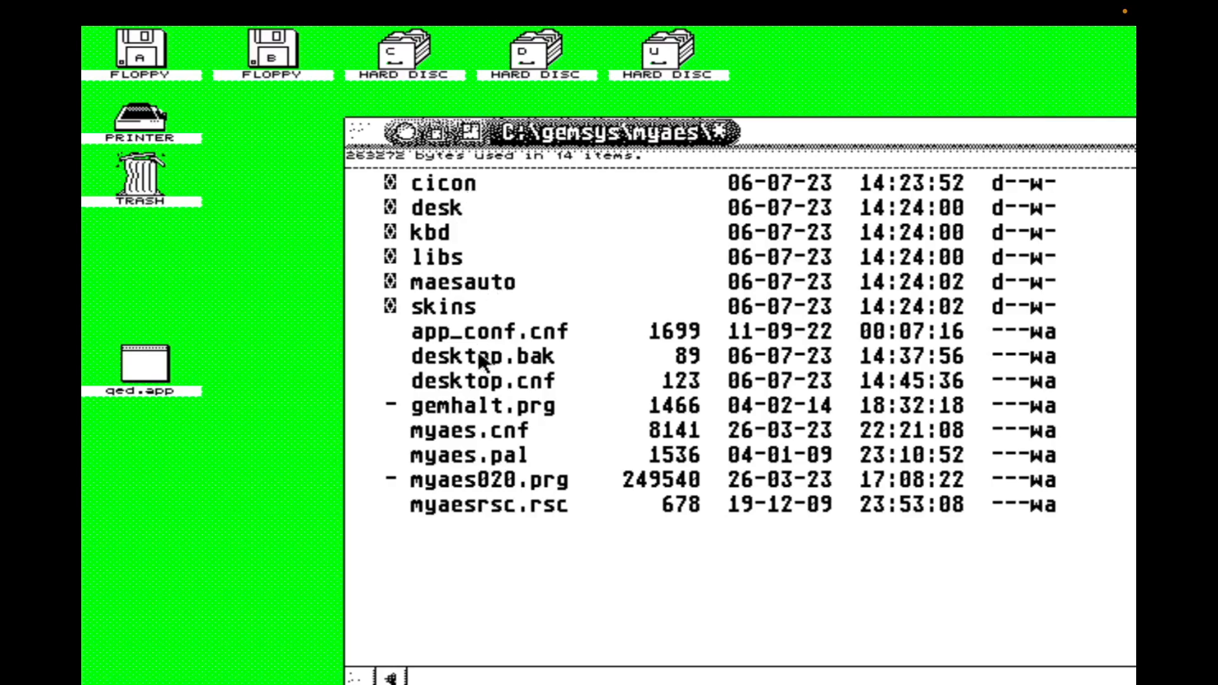
drag(495, 430, 144, 368)
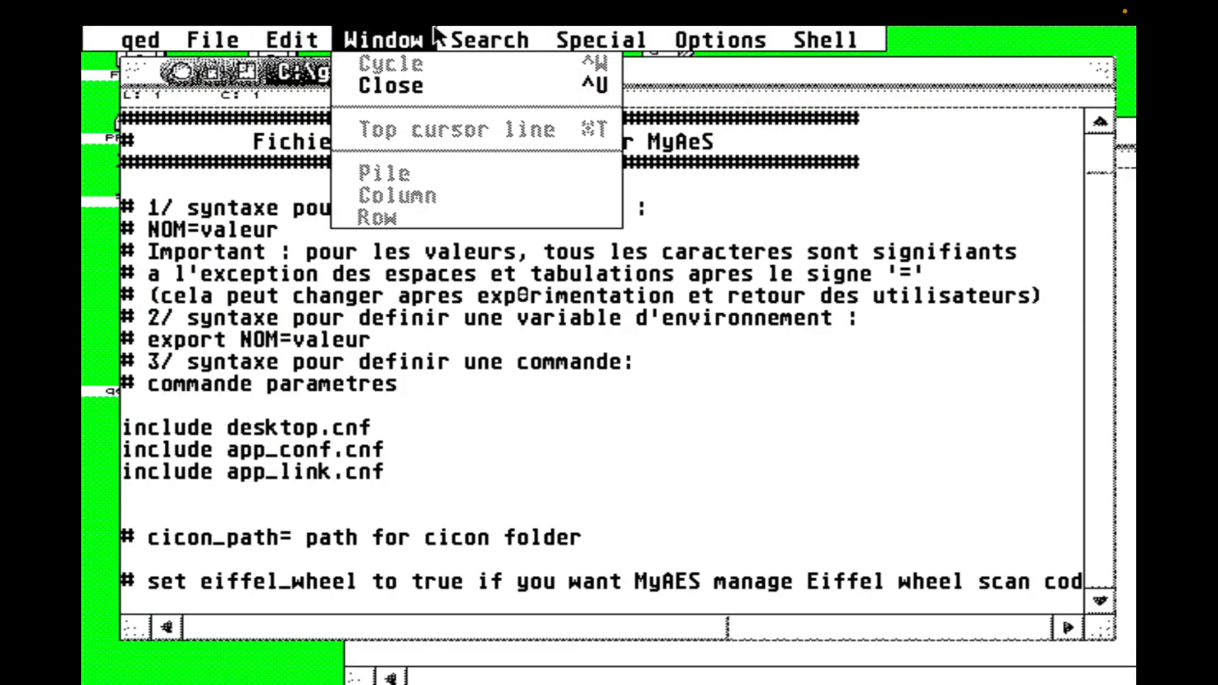
Step: Search myaes.cnf for the video init parameters
mouse_move(488, 39)
click(506, 65)
key(BackSpace)
key(BackSpace)
key(BackSpace)
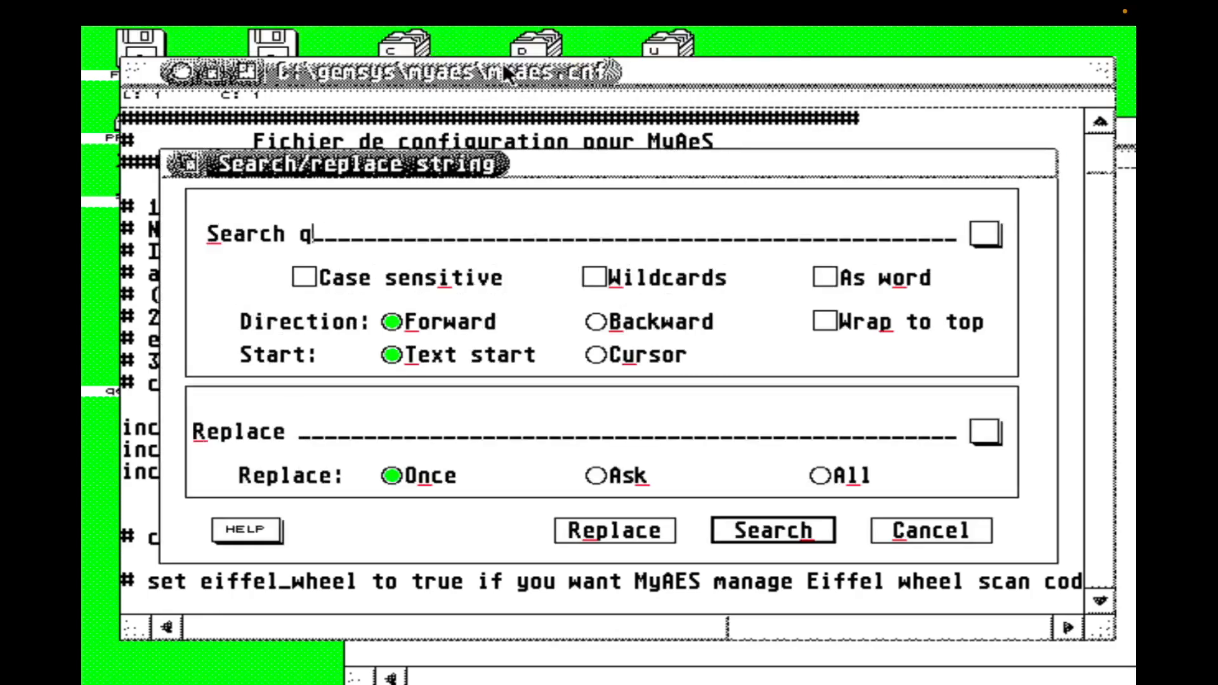
key(Return)
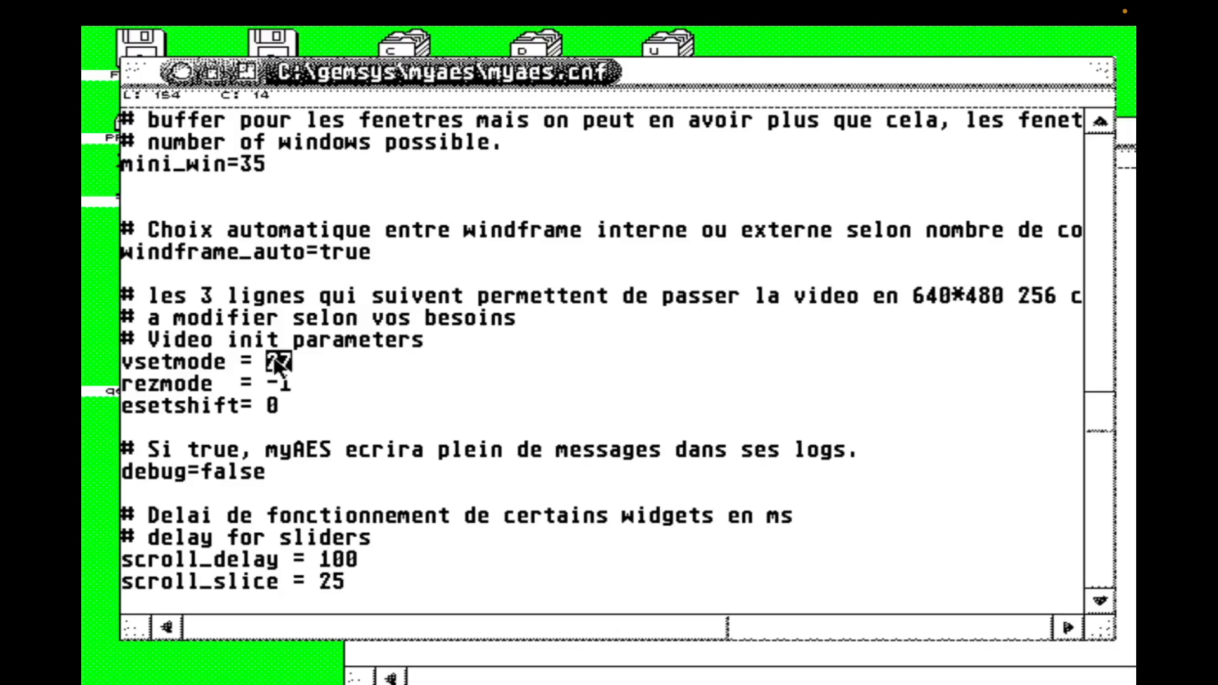
Step: Set rezmode to 3 in the video init parameters of myaes.cnf, then save the file and quit qed
key(Down)
key(BackSpace)
key(BackSpace)
text(3)
mouse_move(306, 43)
mouse_move(213, 40)
click(282, 371)
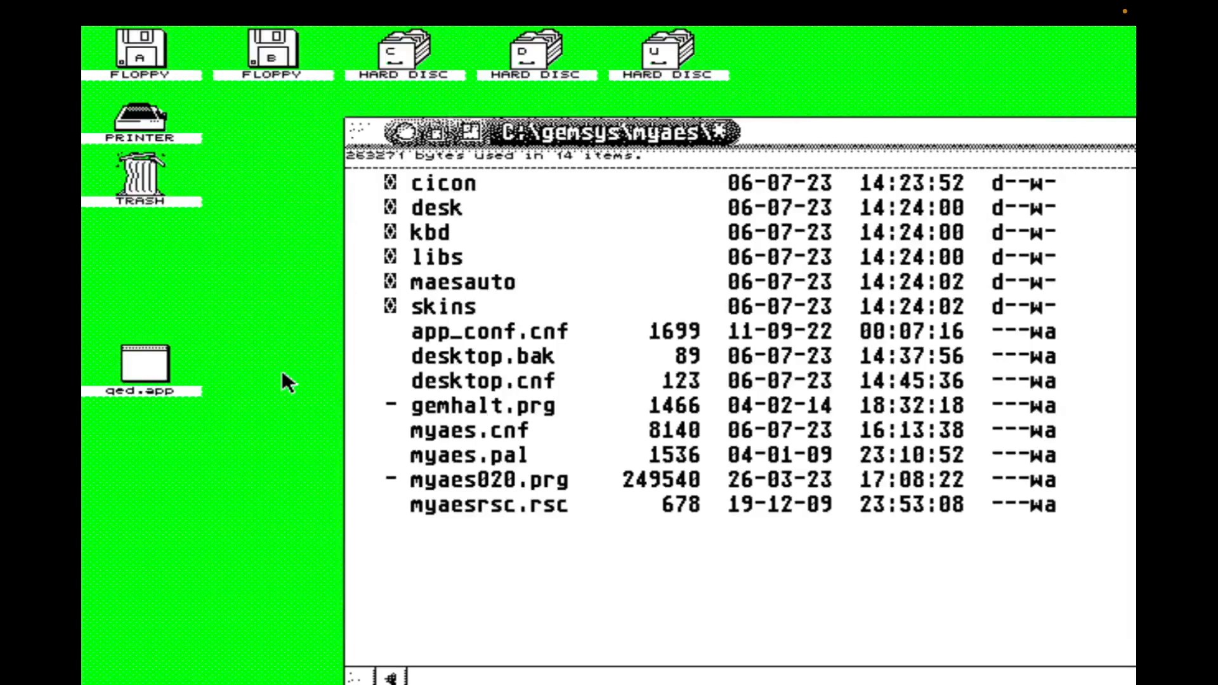
Step: Close the folder window, then shut down TeraDesk and restart MyAES with the MyAeS windframe (ERS)
click(404, 130)
click(404, 130)
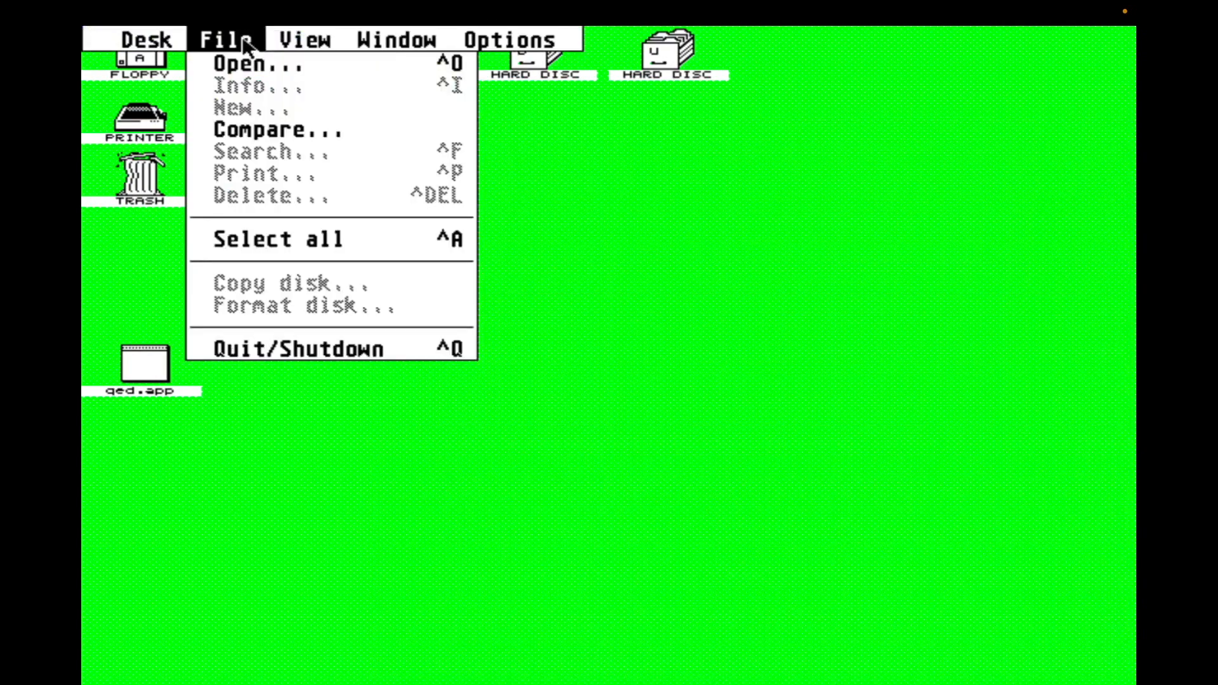
click(296, 348)
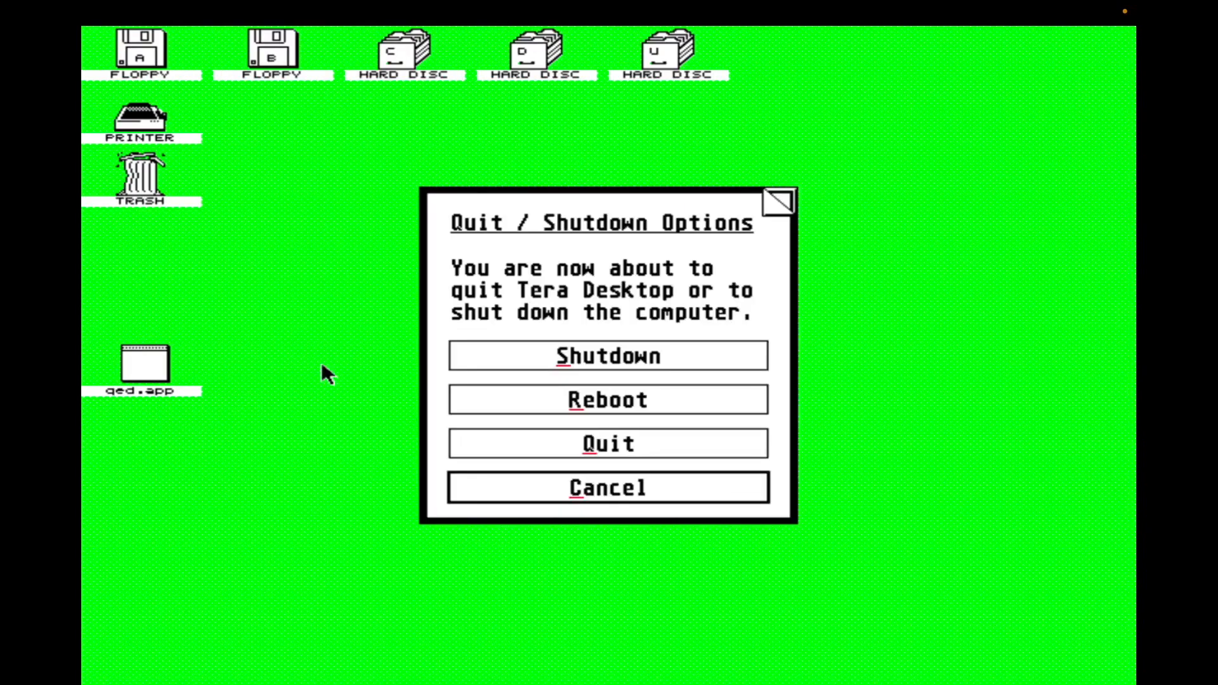
click(627, 352)
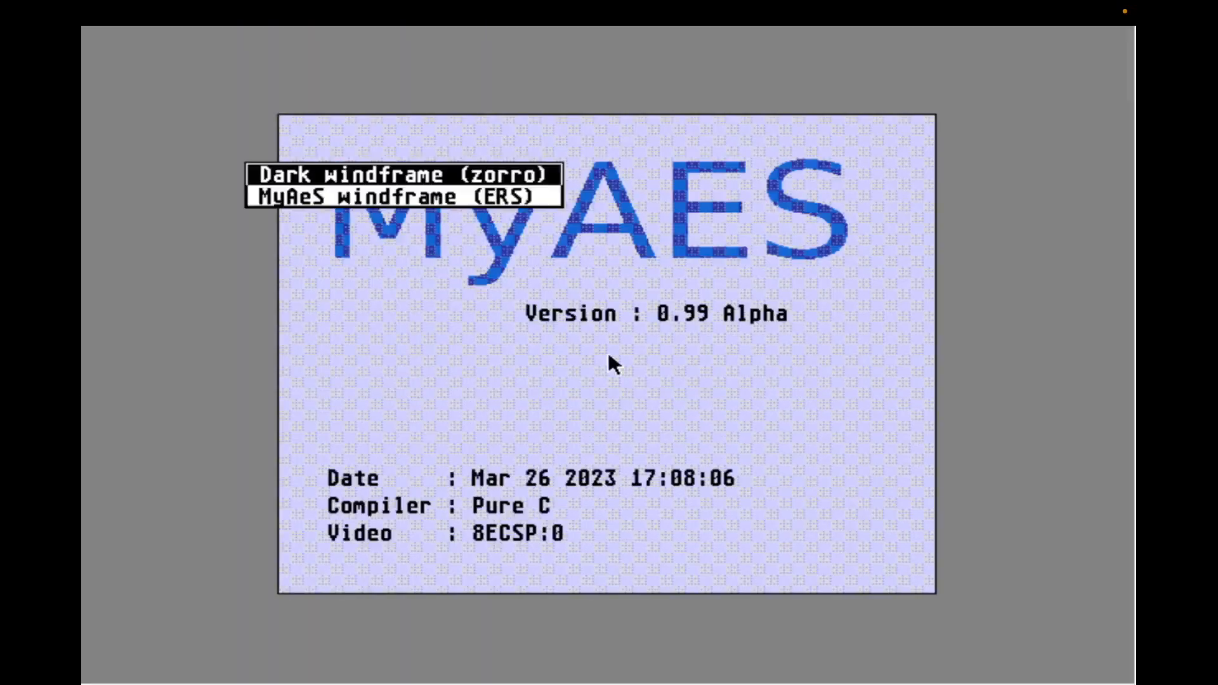
click(506, 196)
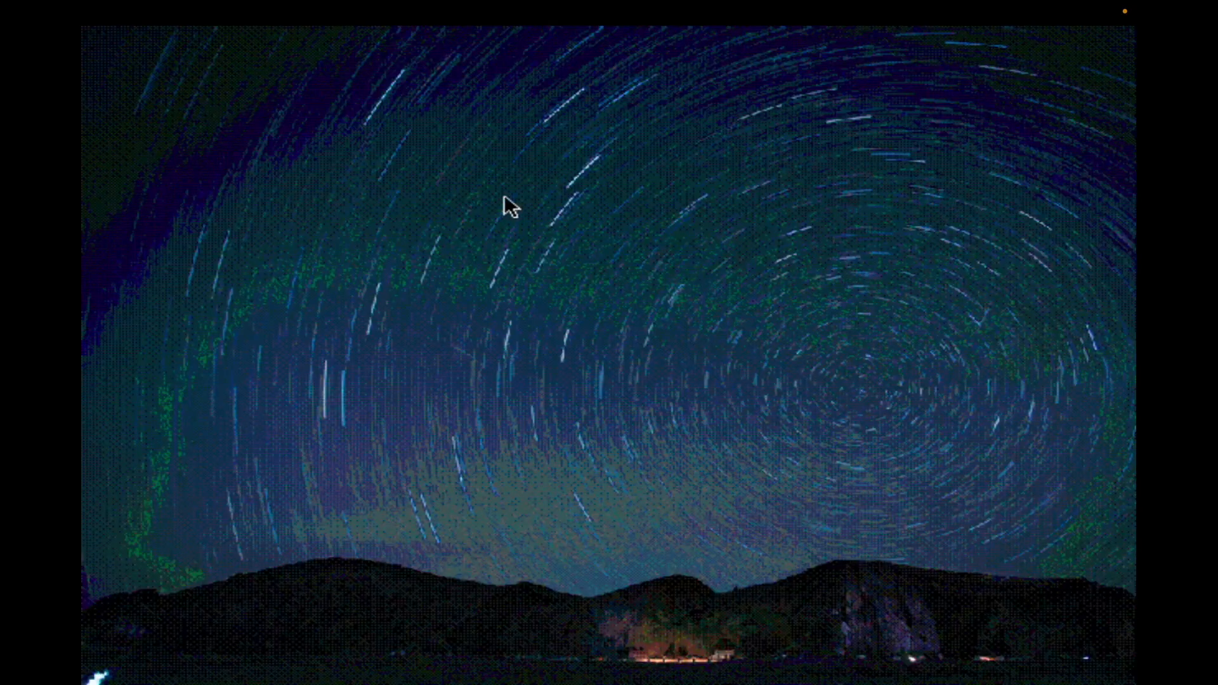